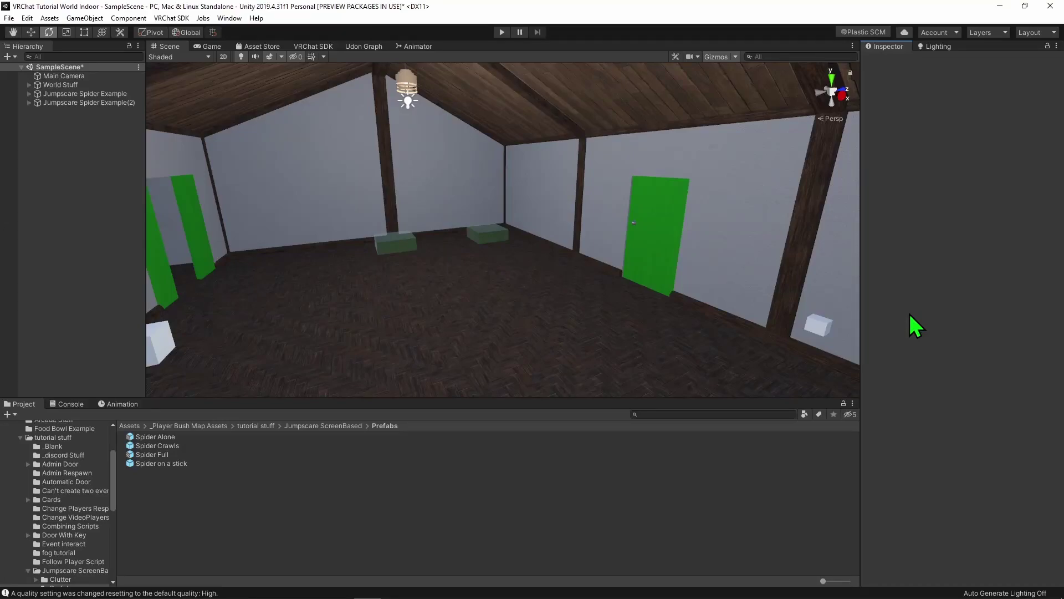
# Run the scene to preview the existing spider jumpscare, and exit play mode.
pyautogui.click(500, 32)
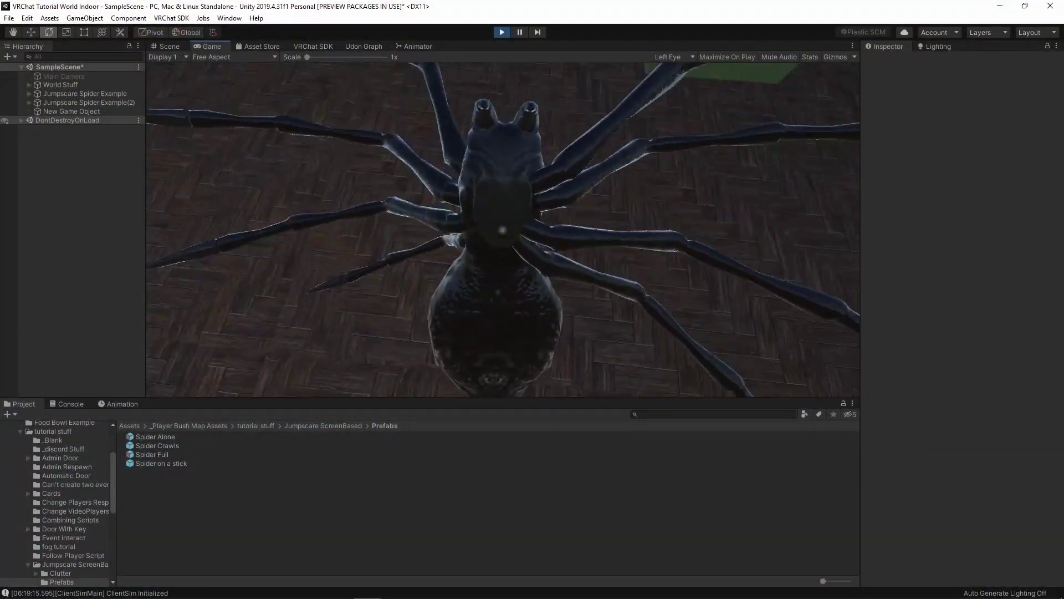
pyautogui.hotkey('ctrl', 'p')
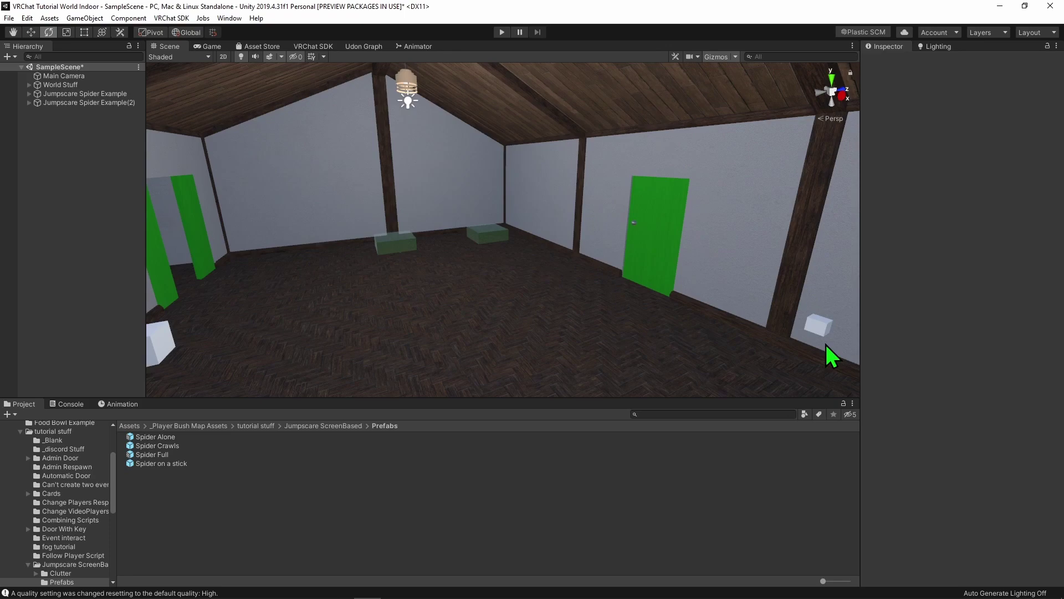
# Create a new camera in the scene and remove its Audio Listener component.
pyautogui.rightClick(78, 242)
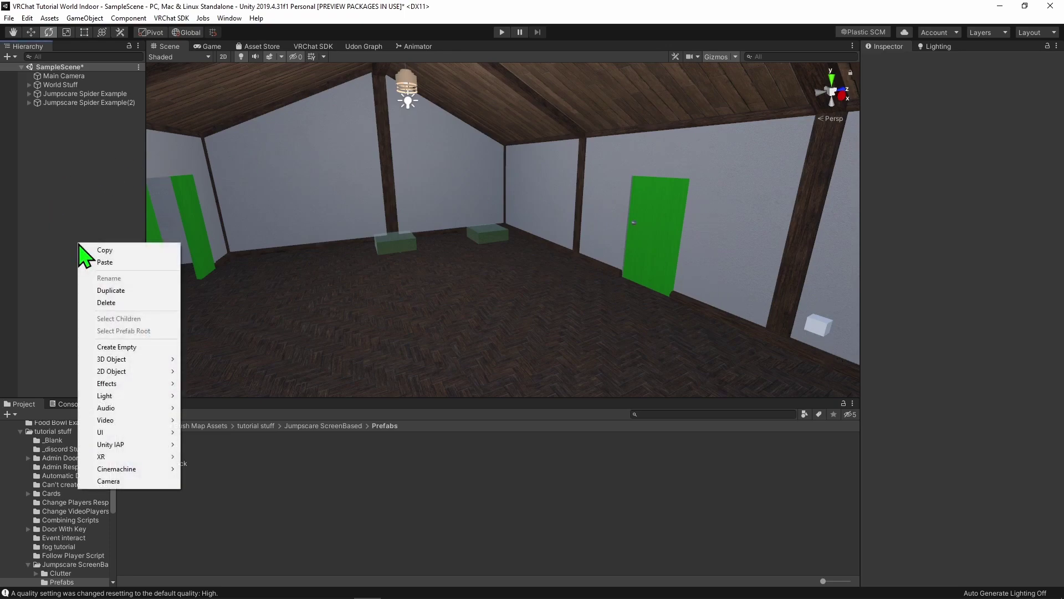
pyautogui.click(118, 481)
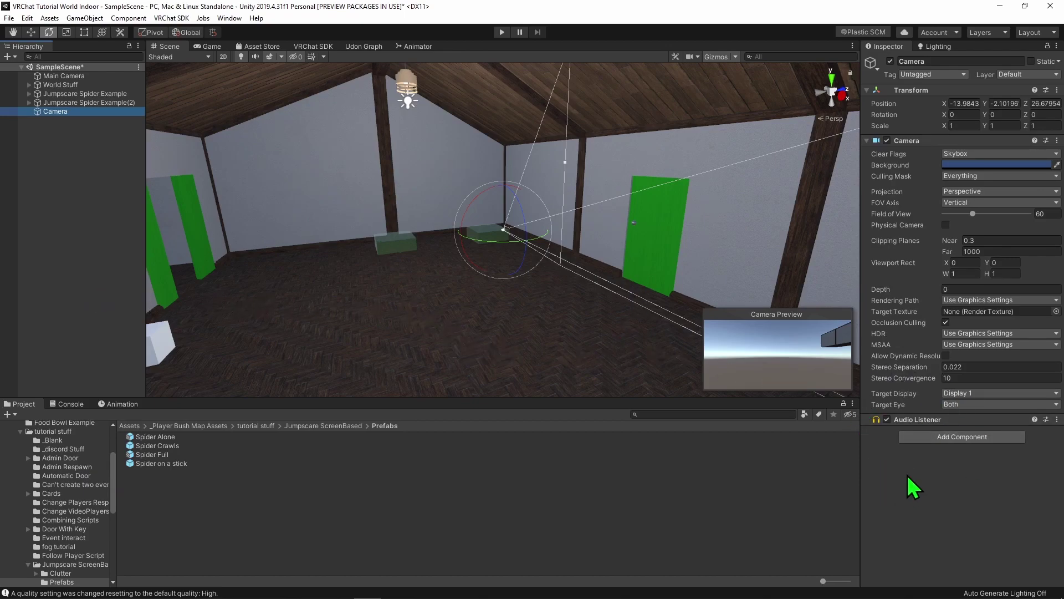
pyautogui.rightClick(1045, 423)
pyautogui.click(1006, 449)
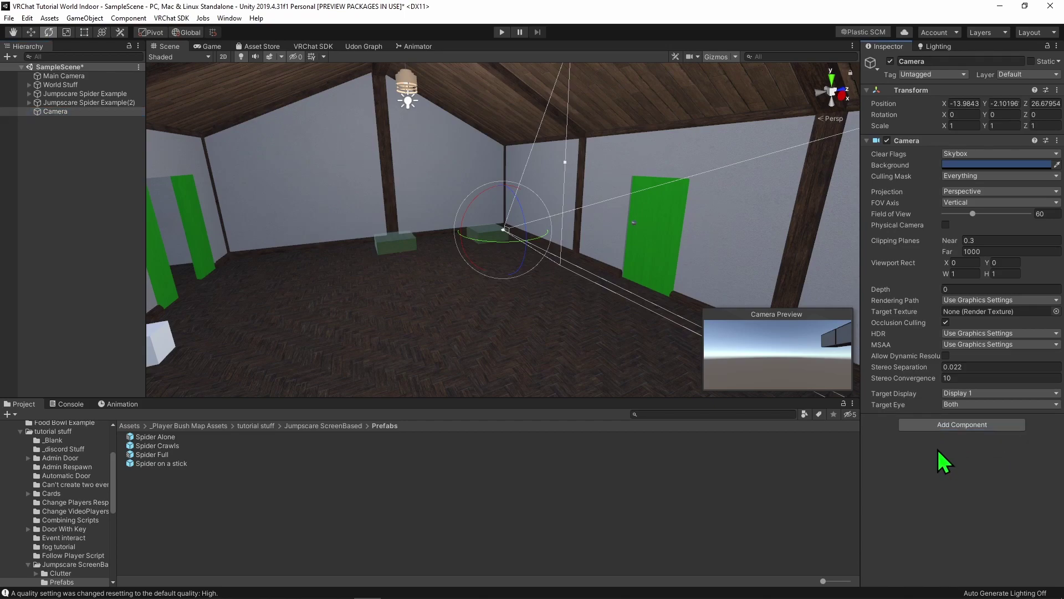
# Dock the Game view beside the Project window and align the new camera with a view of the room's green door.
pyautogui.moveTo(212, 47); pyautogui.dragTo(796, 519)
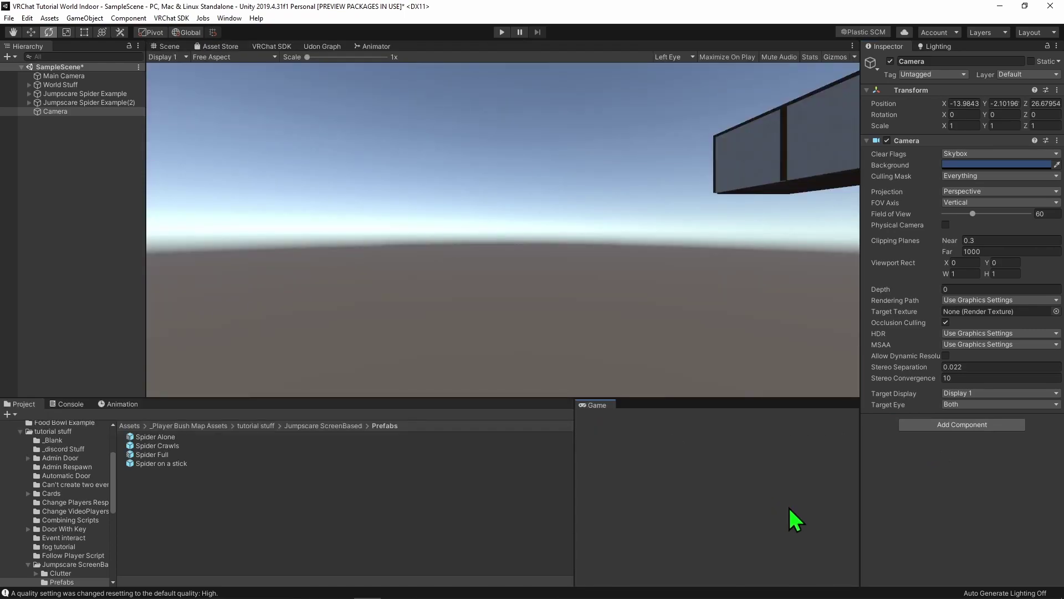
pyautogui.moveTo(622, 290); pyautogui.dragTo(559, 299, button='right')
pyautogui.hotkey('ctrl', 'shift', 'f')
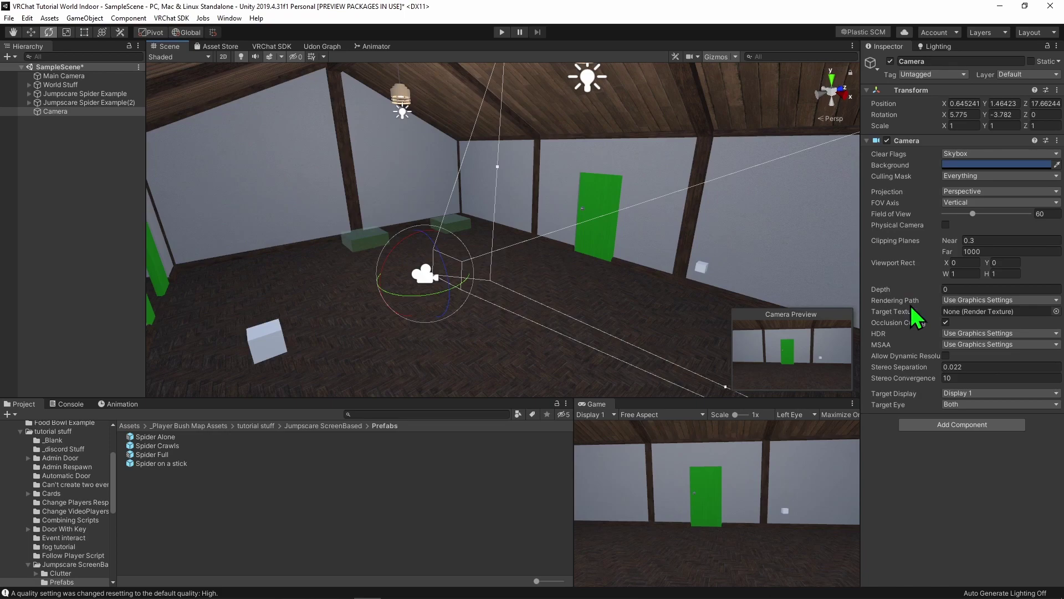
# Try a depth of -2 on the new camera, restore it to 0, and compare with the Main Camera's depth.
pyautogui.click(959, 287)
pyautogui.write('-2')
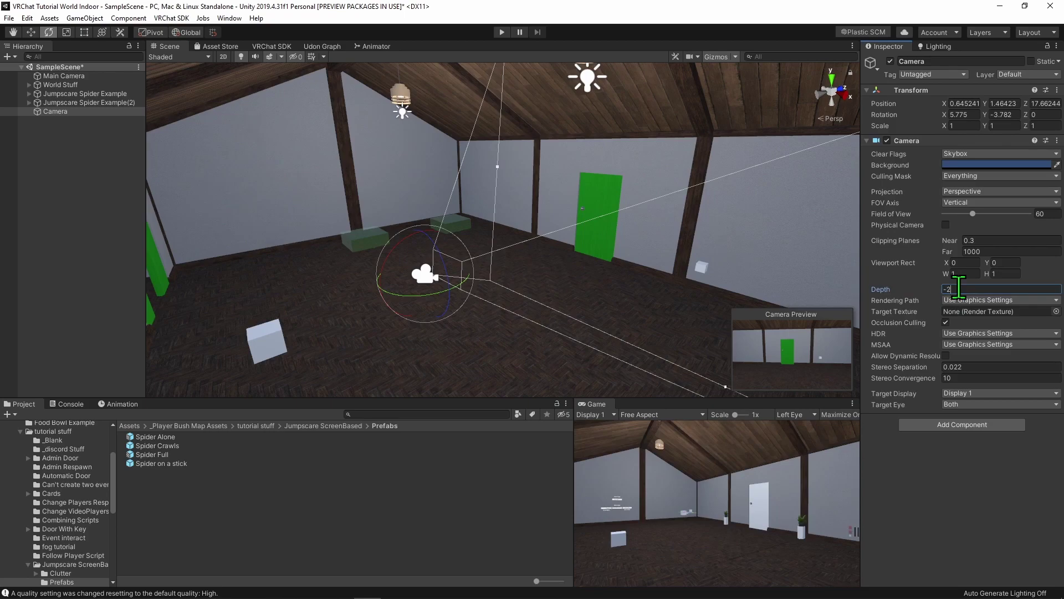
pyautogui.press('BackSpace')
pyautogui.press('BackSpace')
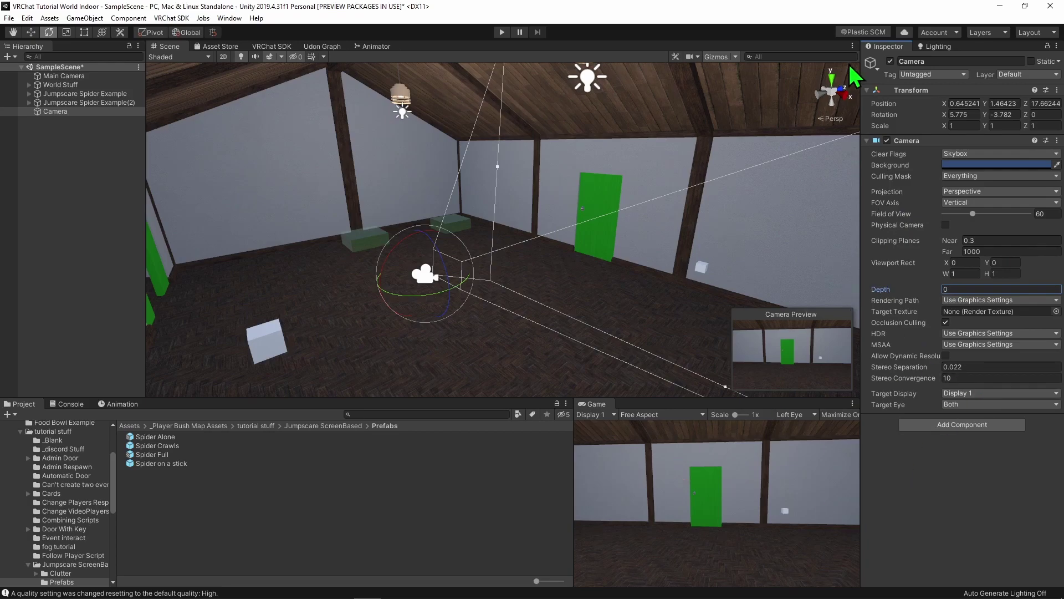
pyautogui.click(65, 76)
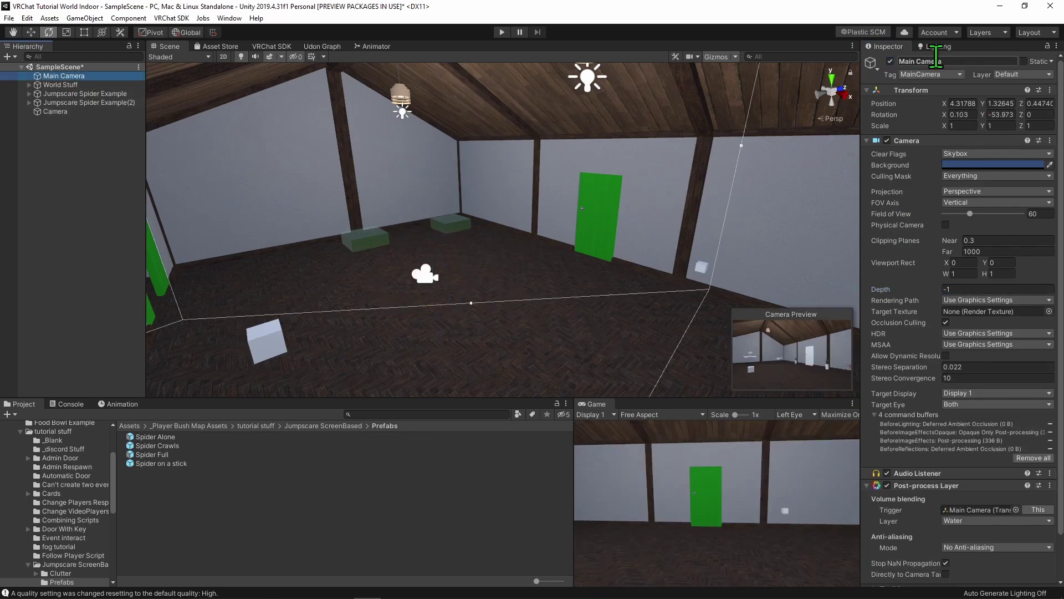
pyautogui.moveTo(601, 305)
pyautogui.keyDown('alt'); pyautogui.mouseDown()
pyautogui.moveTo(301, 288)
pyautogui.moveTo(601, 297)
pyautogui.mouseUp(); pyautogui.keyUp('alt')
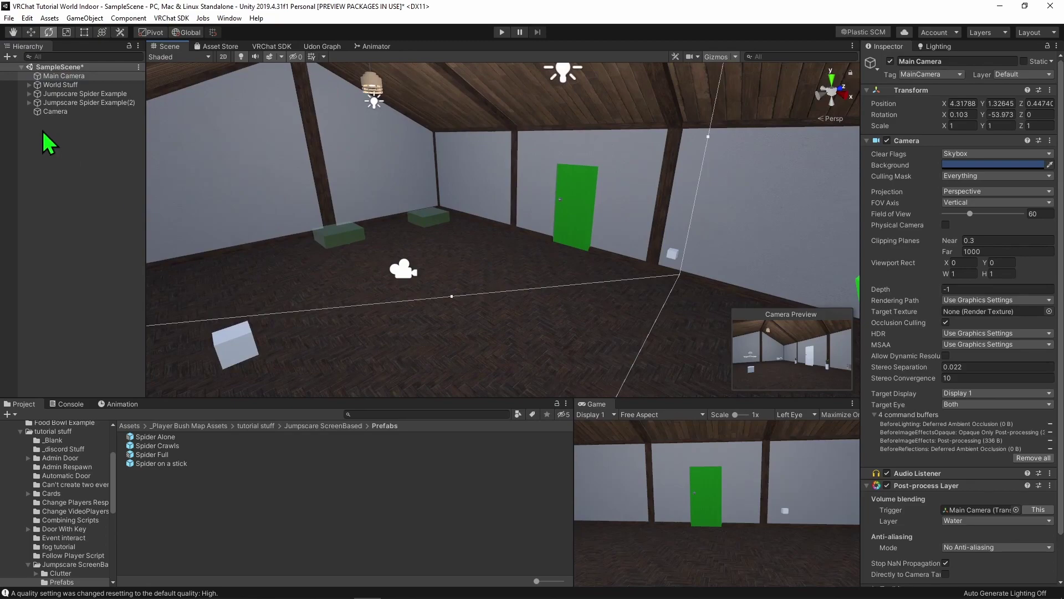
# Align the new camera with an elevated view looking down at the building from outside.
pyautogui.click(56, 111)
pyautogui.keyDown('alt'); pyautogui.moveTo(527, 303); pyautogui.dragTo(452, 283); pyautogui.keyUp('alt')
pyautogui.hotkey('ctrl', 'shift', 'f')
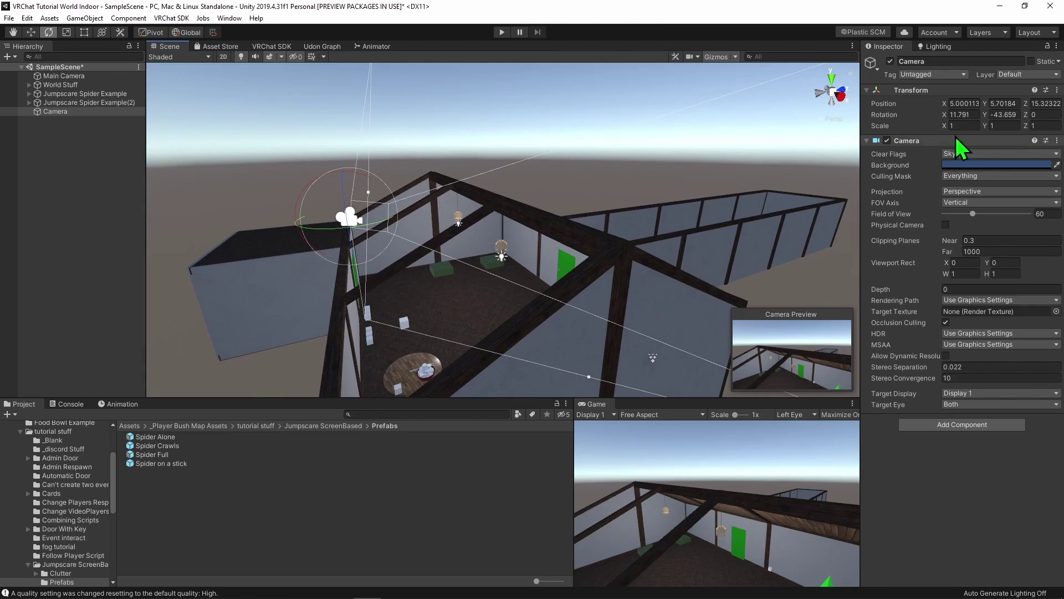
# Try Solid Color and Don't Clear as the new camera's clear flags, and settle on Depth only.
pyautogui.click(963, 156)
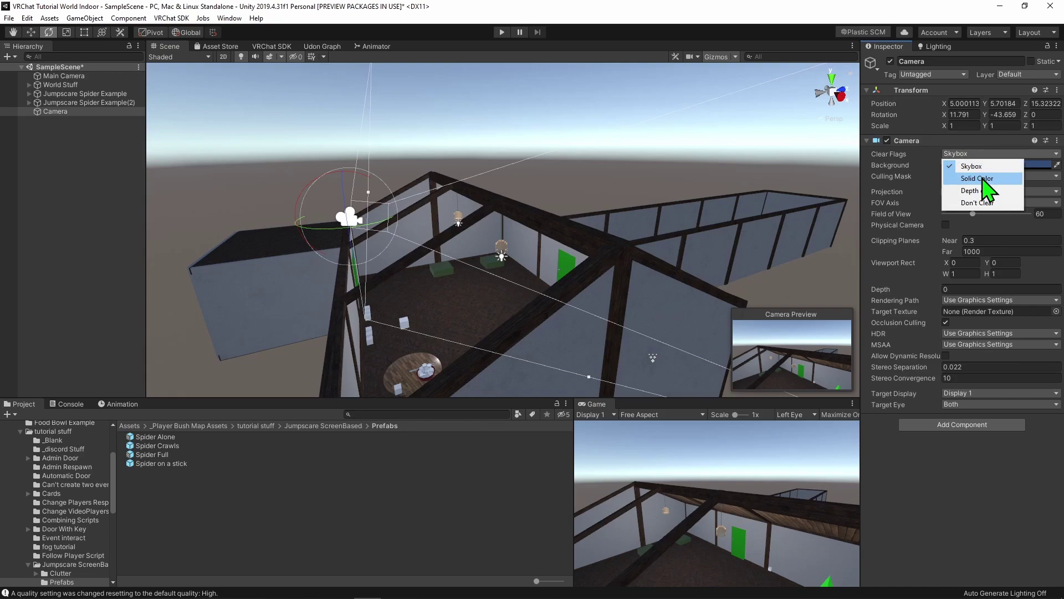
pyautogui.click(978, 178)
pyautogui.click(996, 156)
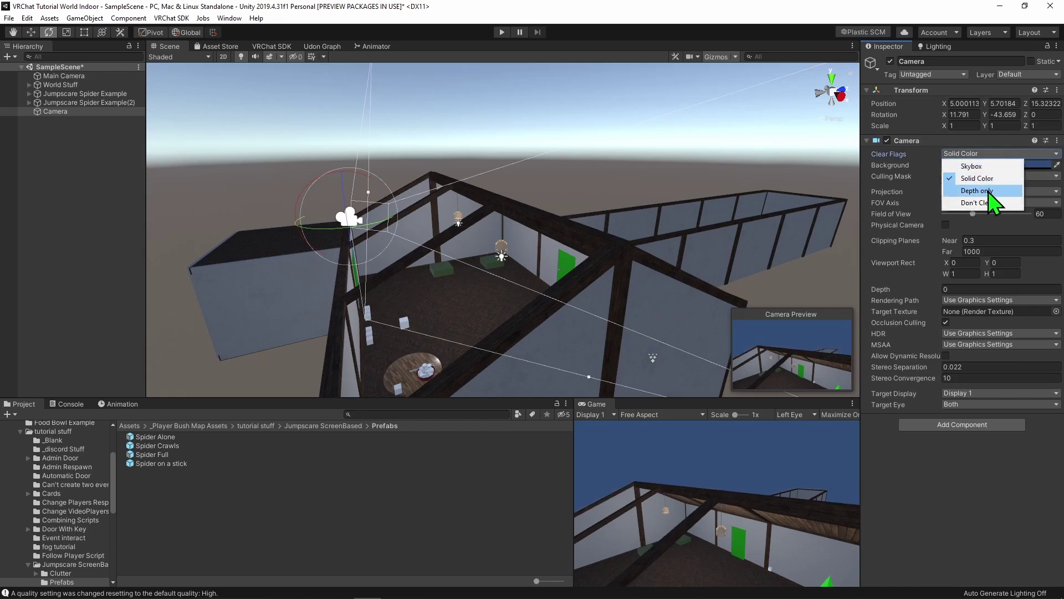
pyautogui.click(1005, 192)
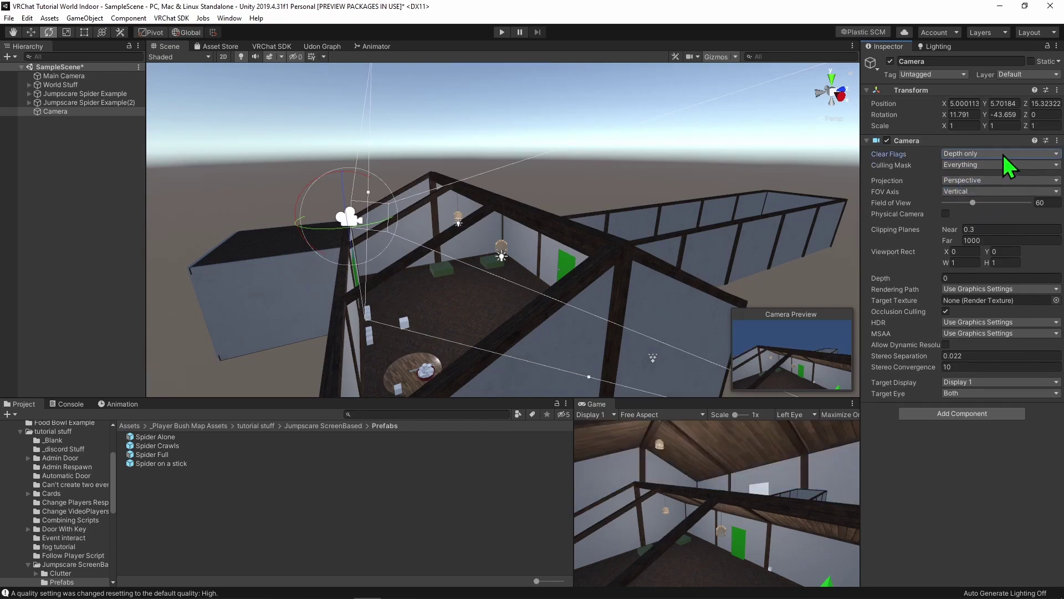
pyautogui.click(1003, 155)
pyautogui.click(990, 203)
pyautogui.click(989, 155)
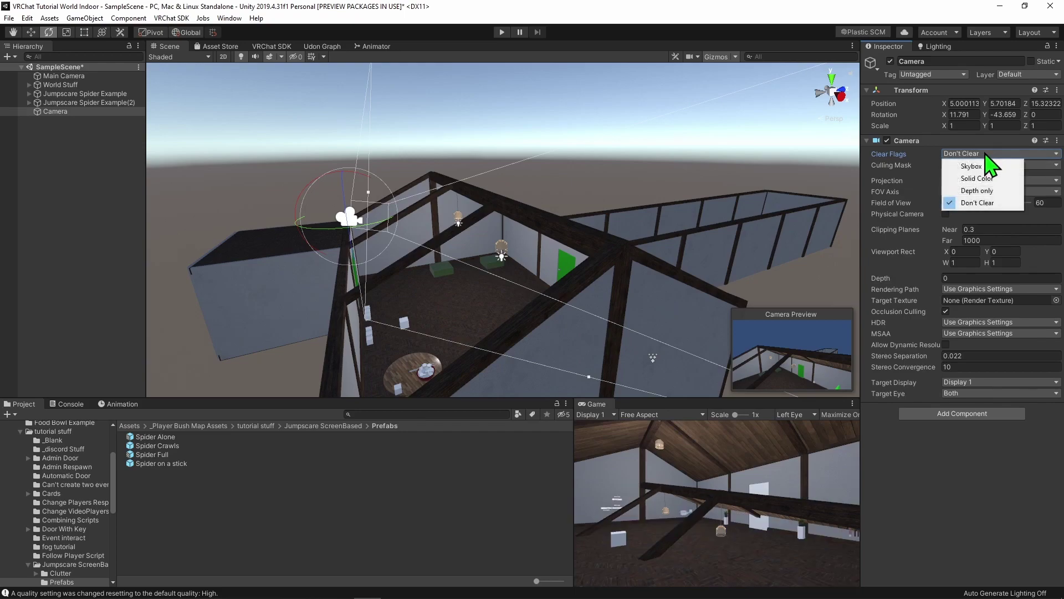
pyautogui.click(982, 191)
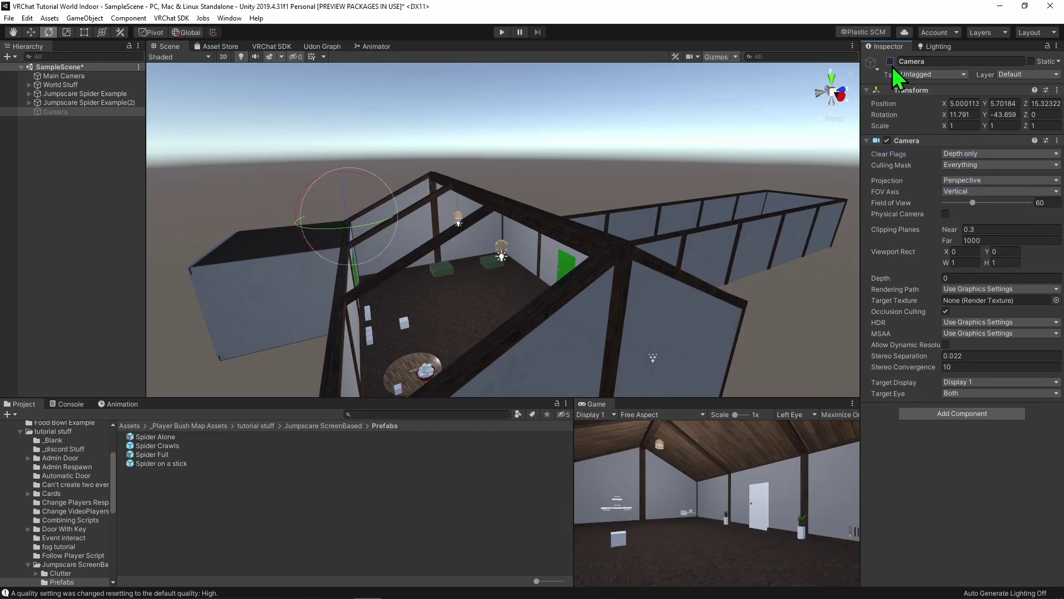
pyautogui.moveTo(660, 221); pyautogui.dragTo(563, 244, button='right')
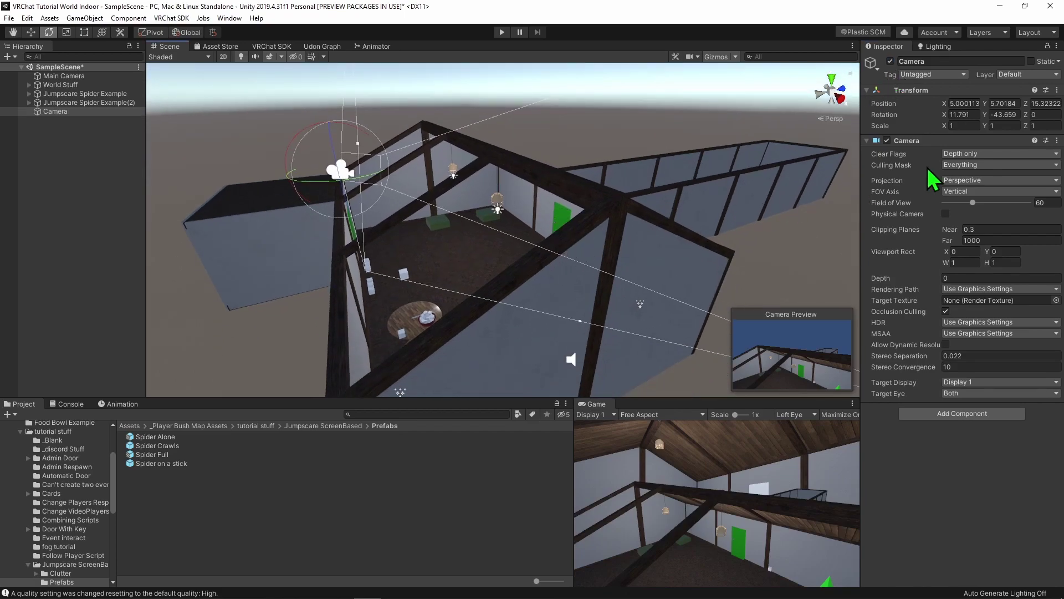
# Move the camera to X 6.12, Z 15.723 with clear flags on Don't Clear, and return the flags to Depth only.
pyautogui.click(980, 155)
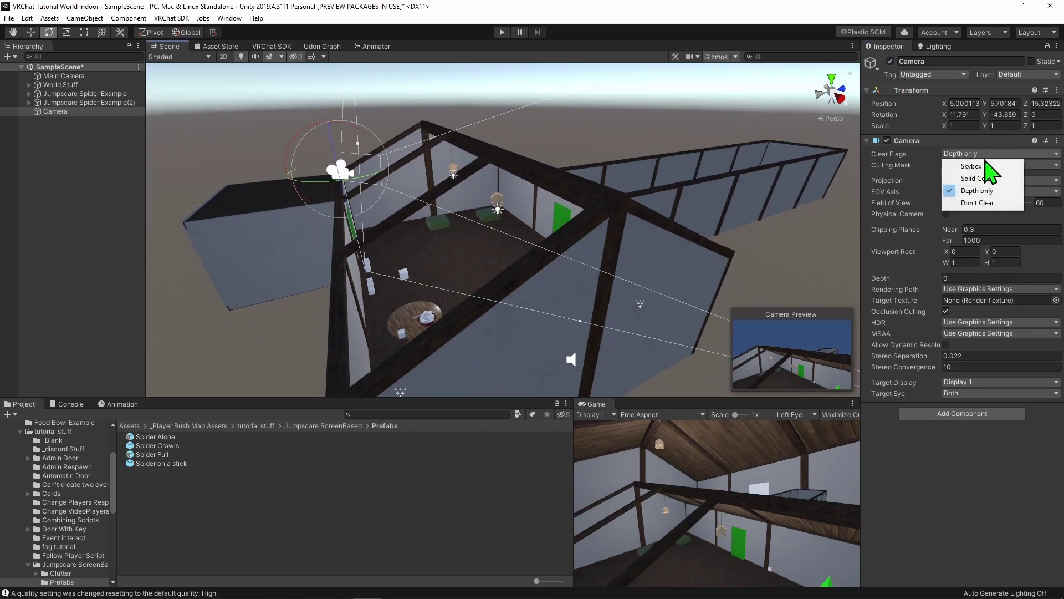
pyautogui.click(984, 203)
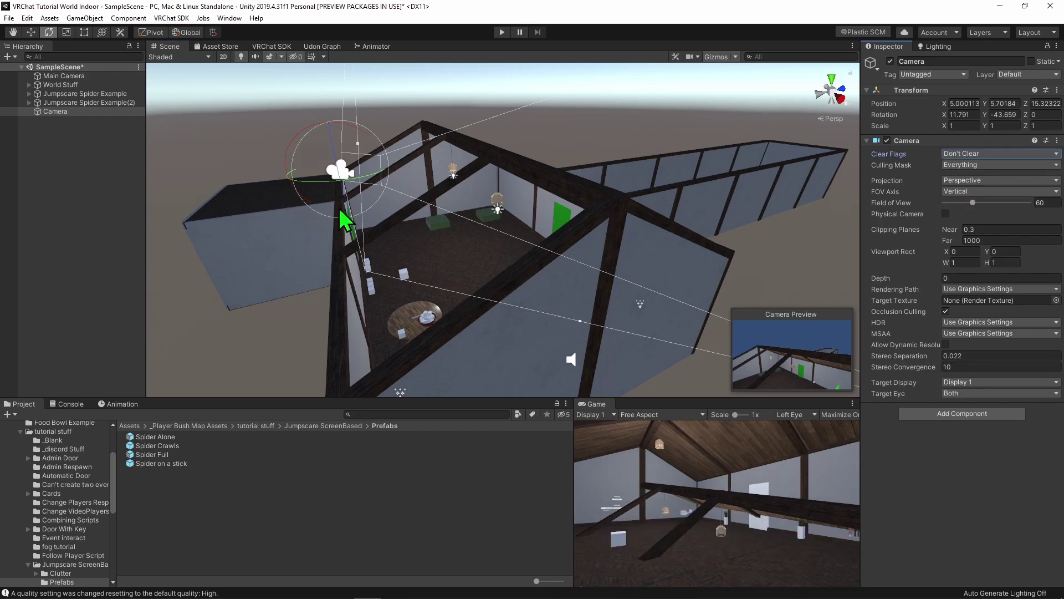
pyautogui.click(31, 32)
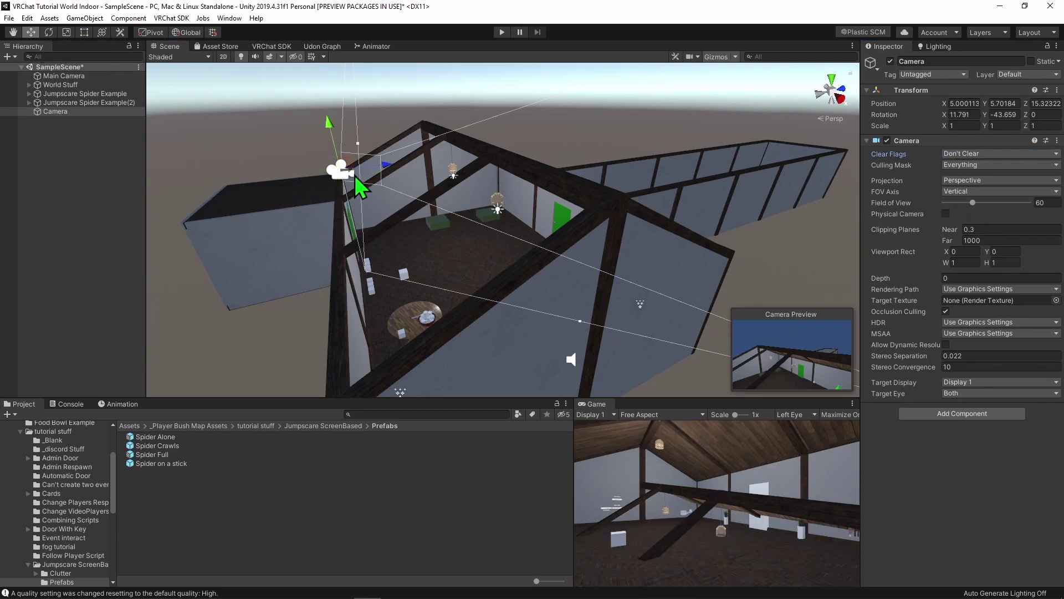
pyautogui.moveTo(352, 176); pyautogui.dragTo(410, 211)
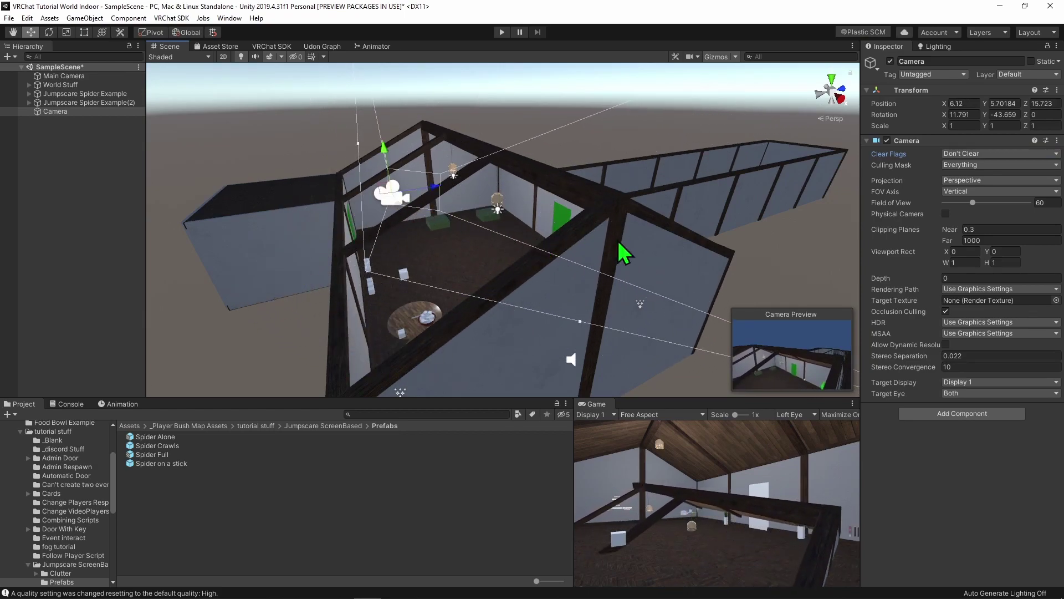
pyautogui.click(965, 155)
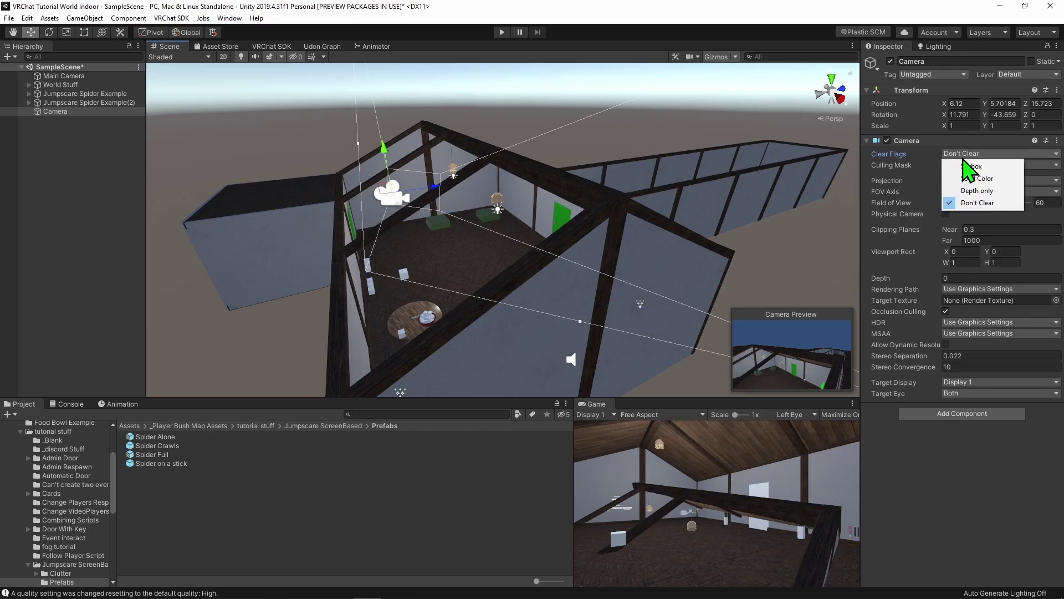
pyautogui.click(1003, 193)
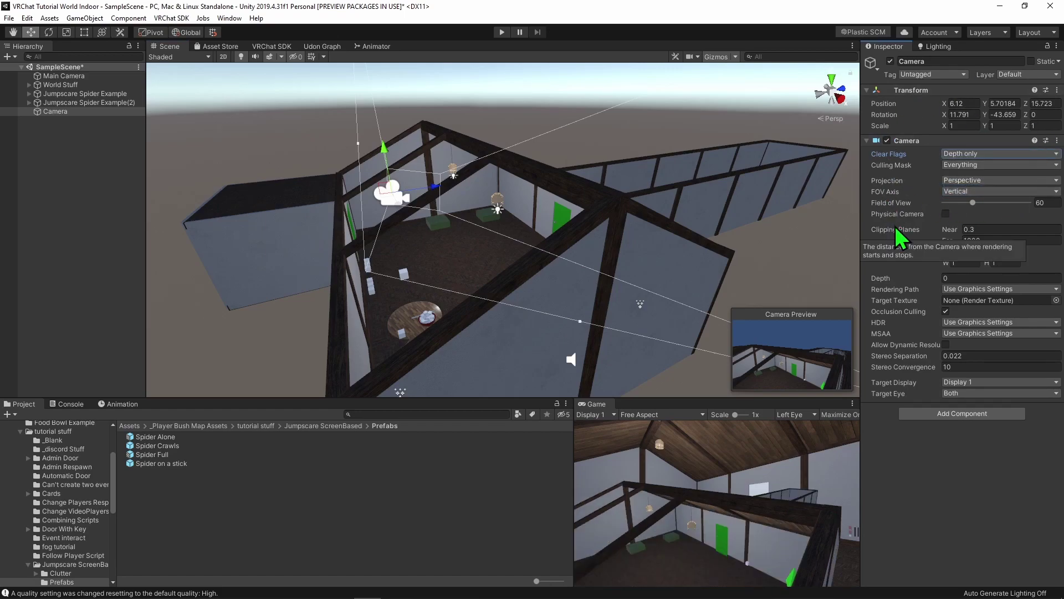
# Add the Spider Alone prefab and place it in front of the camera high above the building, about X 6.12, Y 18.9, Z 24.1.
pyautogui.moveTo(544, 292); pyautogui.dragTo(563, 220, button='right')
pyautogui.moveTo(155, 436); pyautogui.dragTo(58, 121)
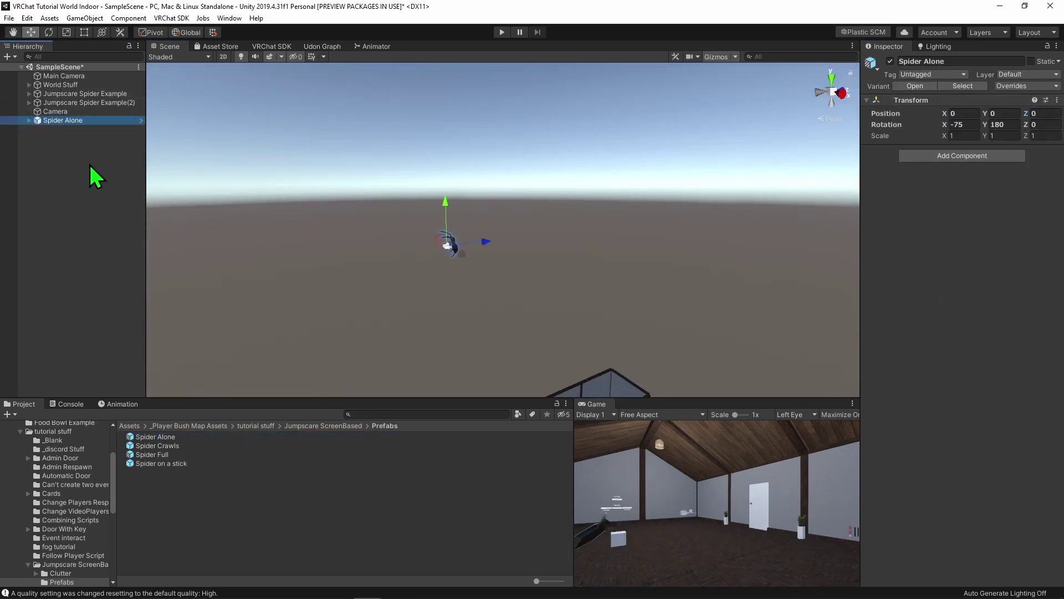
pyautogui.moveTo(588, 327); pyautogui.dragTo(474, 245, button='right')
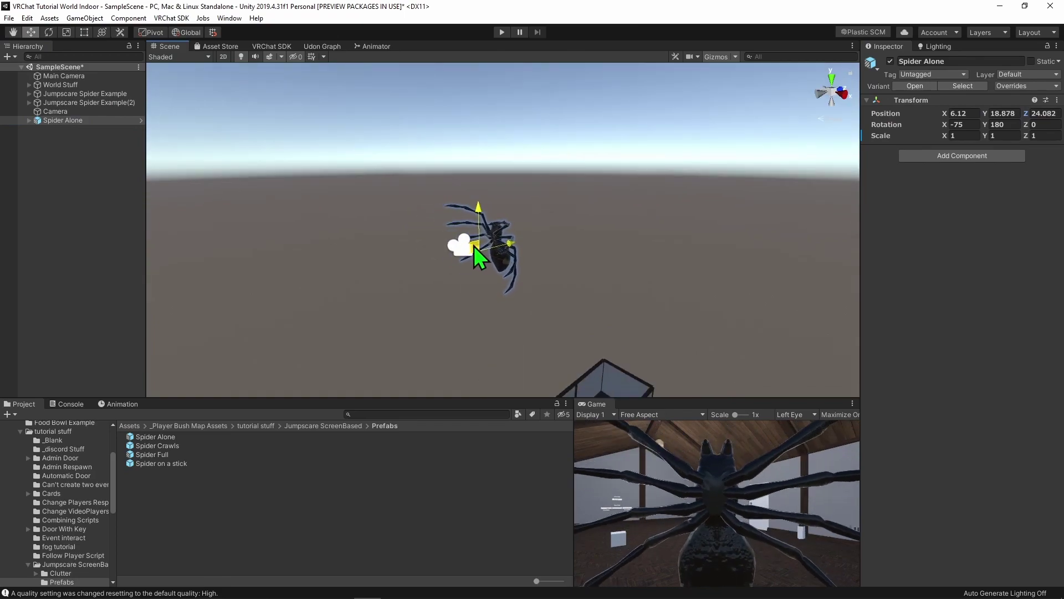
# Run the scene to test the spider overlay with the Camera component switched off and on, exit play mode, and enlarge the Scene view.
pyautogui.click(502, 32)
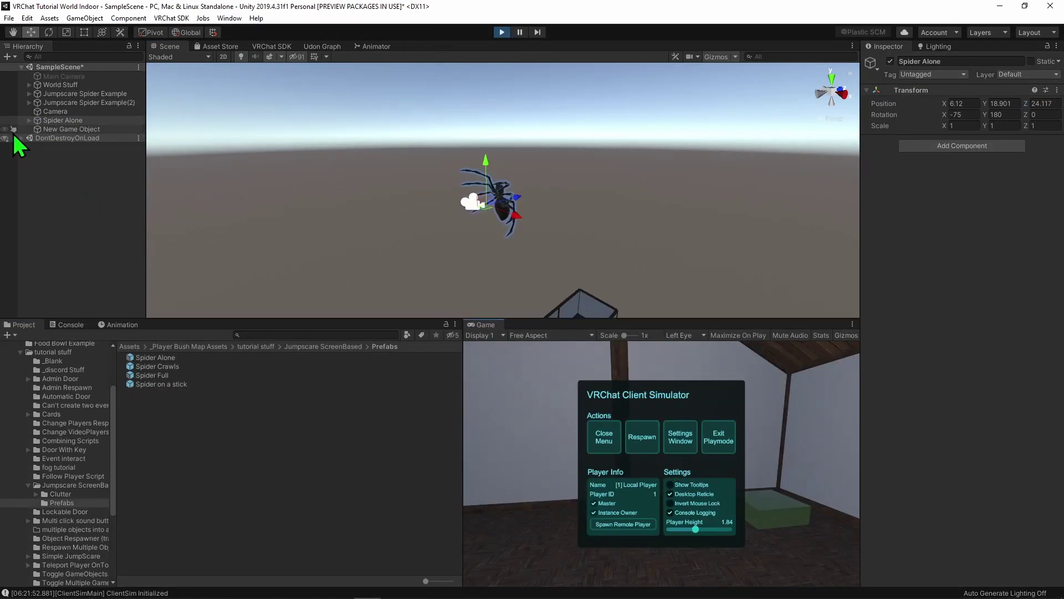
pyautogui.click(54, 113)
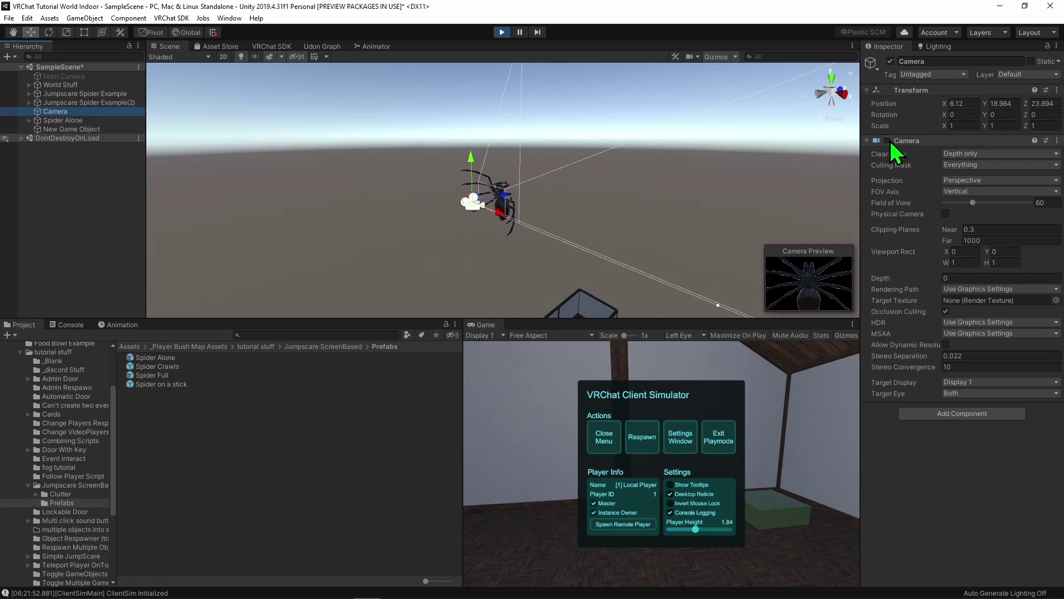
pyautogui.click(604, 437)
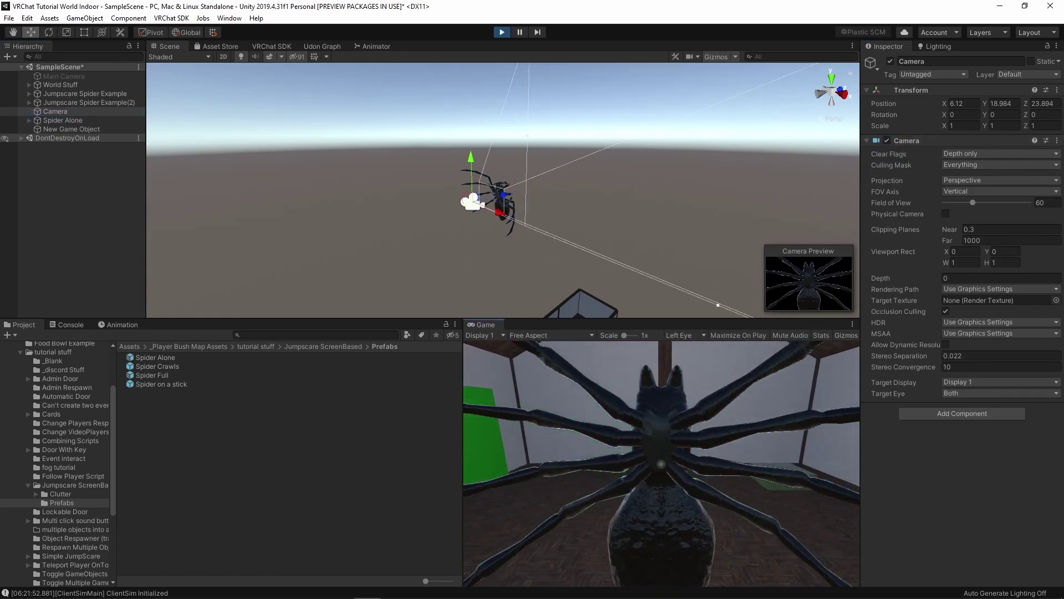
pyautogui.press('Escape')
pyautogui.click(502, 32)
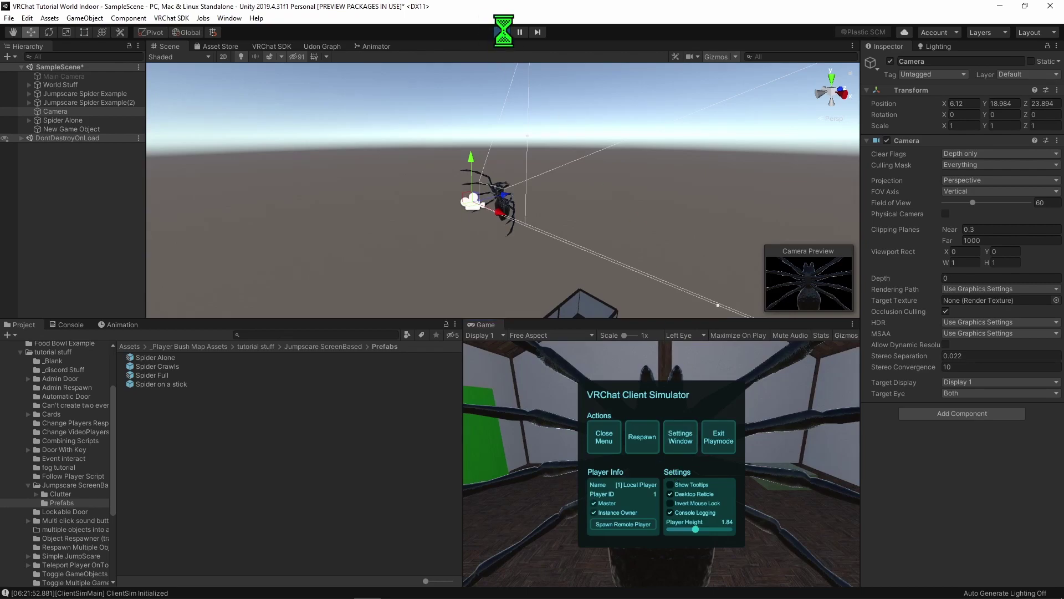
pyautogui.moveTo(557, 321); pyautogui.dragTo(539, 363)
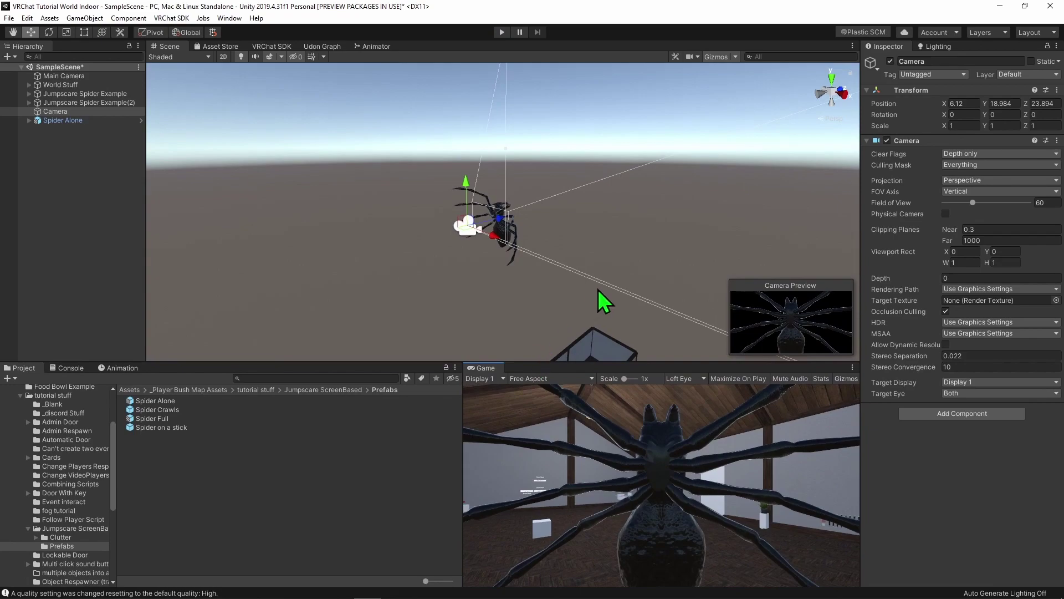
pyautogui.keyDown('alt'); pyautogui.moveTo(604, 303); pyautogui.dragTo(583, 307); pyautogui.keyUp('alt')
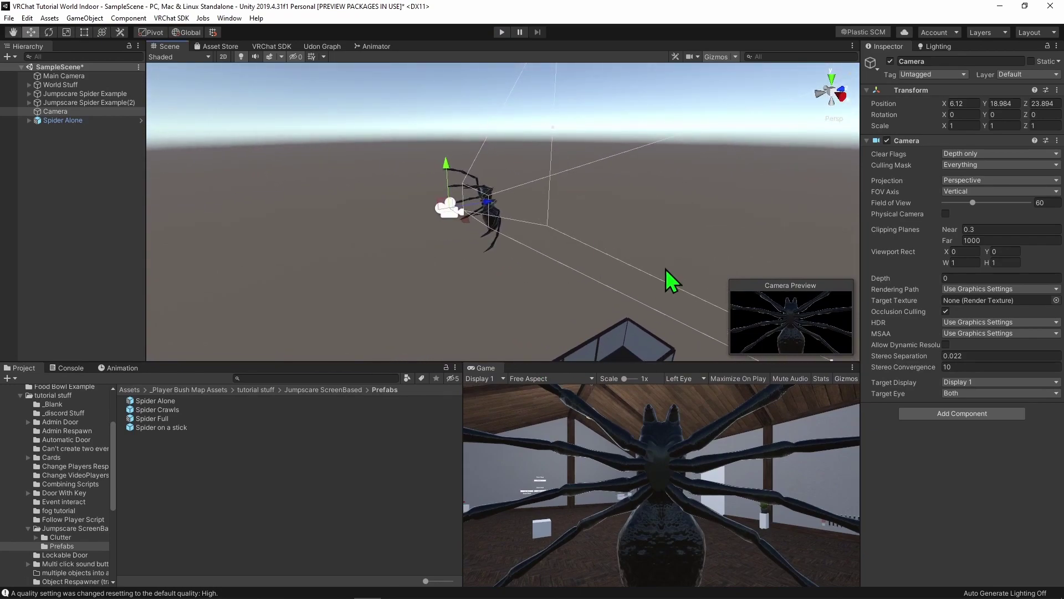
pyautogui.keyDown('alt'); pyautogui.moveTo(616, 343); pyautogui.dragTo(697, 326); pyautogui.keyUp('alt')
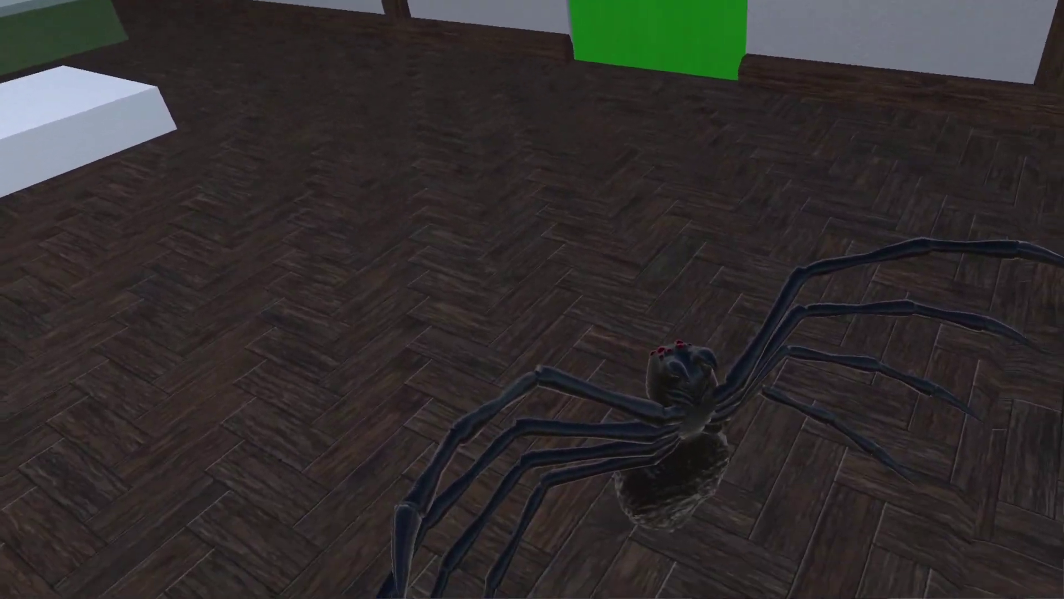
pyautogui.press('Escape')
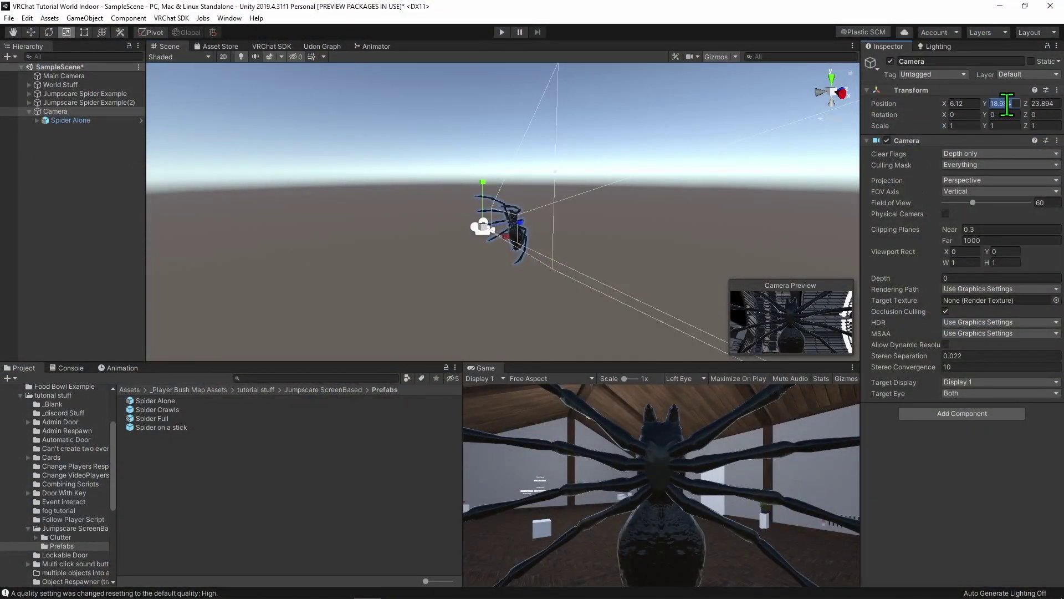
# Set the spider camera's Y position to 2018.984 to move it far above the world.
pyautogui.write('20')
pyautogui.press('Return')
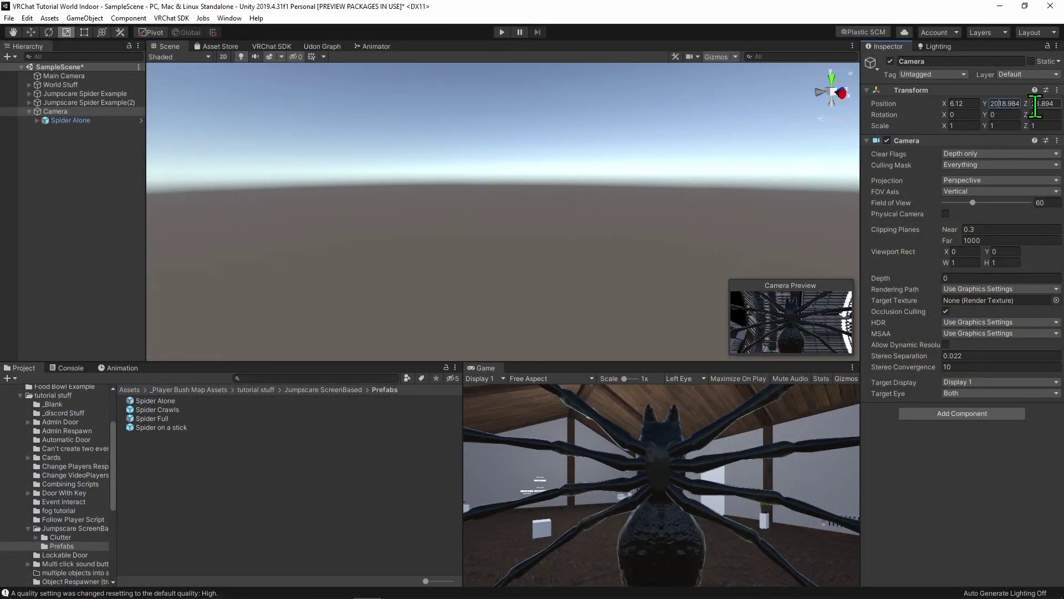
# Set the spider camera's Culling Mask to Nothing, check the Spider Alone object's layer, and set the mask to Default only.
pyautogui.press('f')
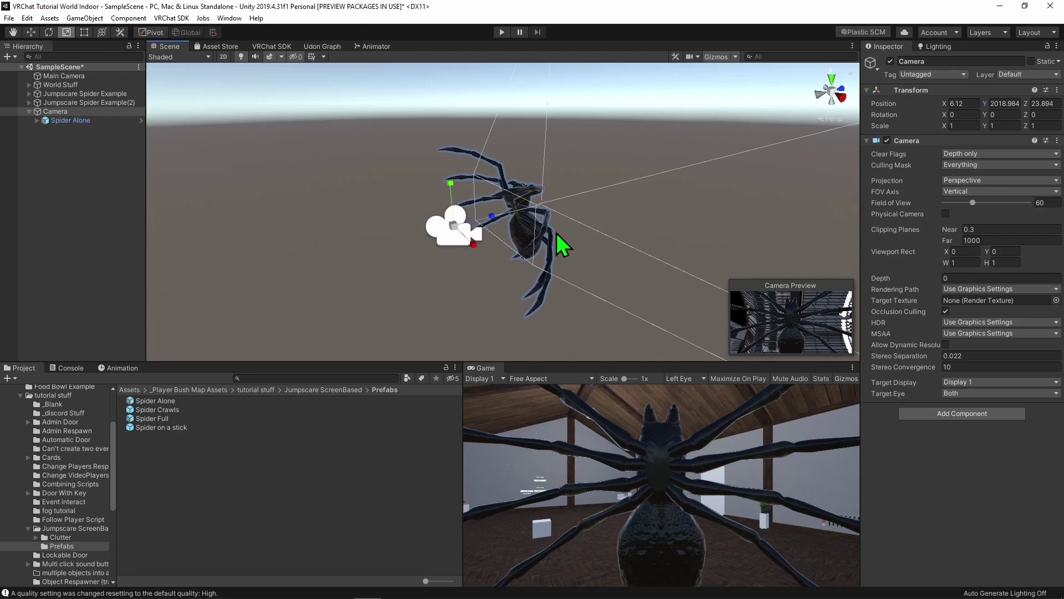
pyautogui.scroll(-3, 611, 221)
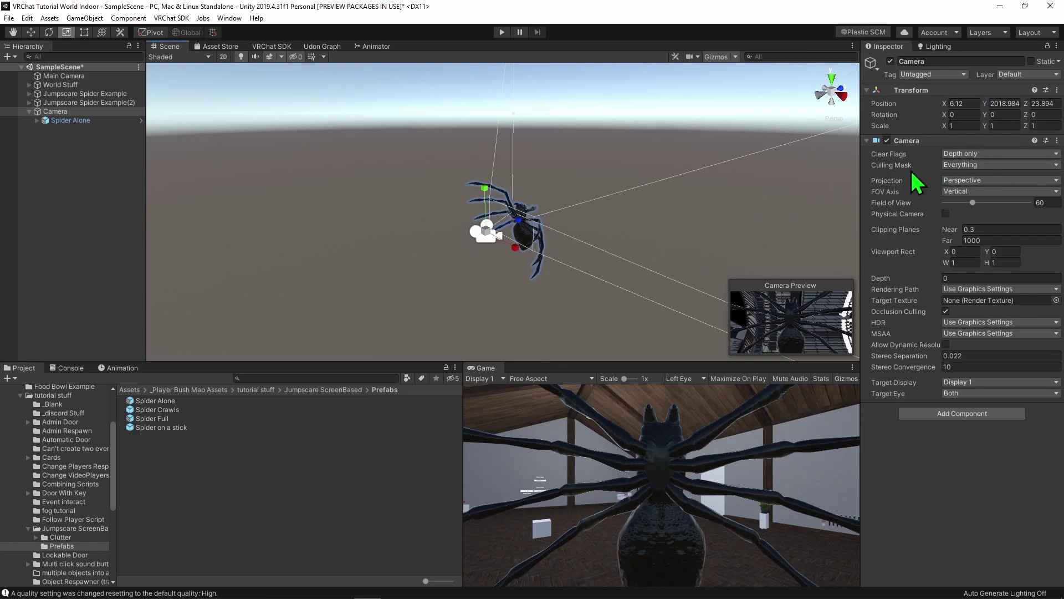
pyautogui.click(964, 165)
pyautogui.click(972, 174)
pyautogui.click(994, 165)
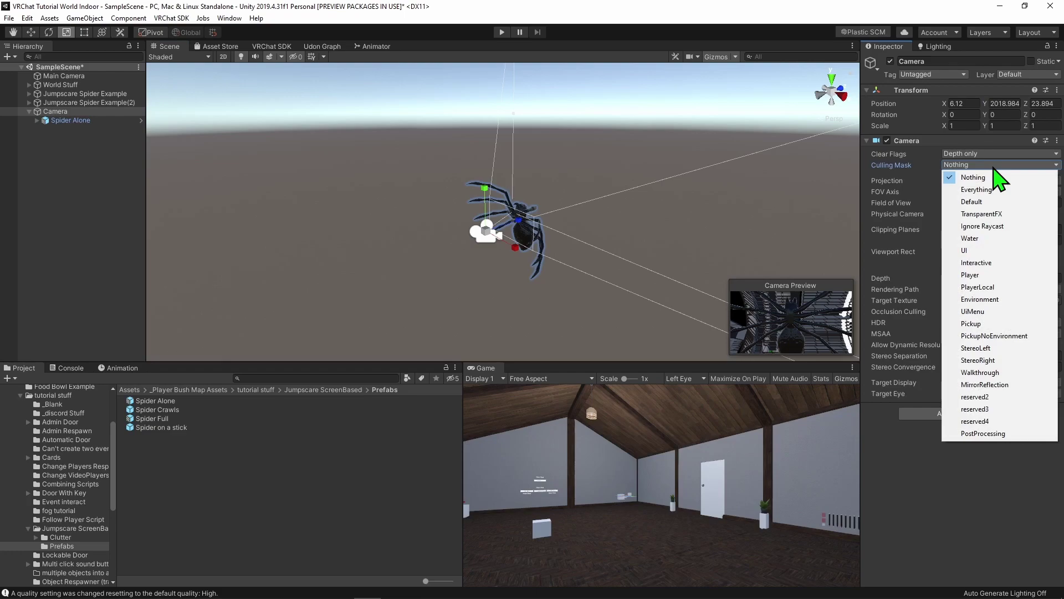
pyautogui.click(67, 121)
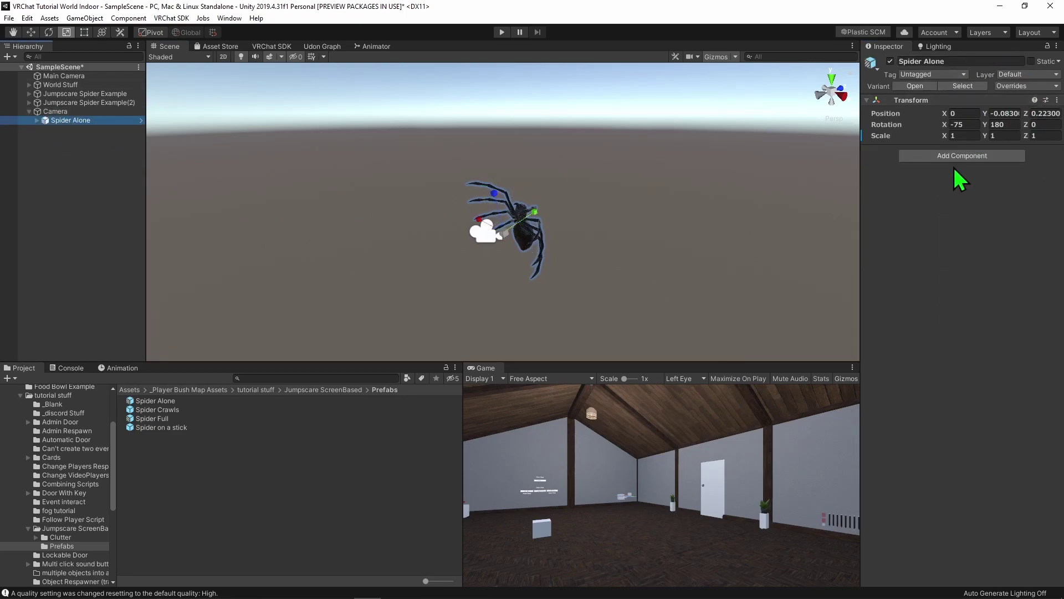
pyautogui.click(68, 111)
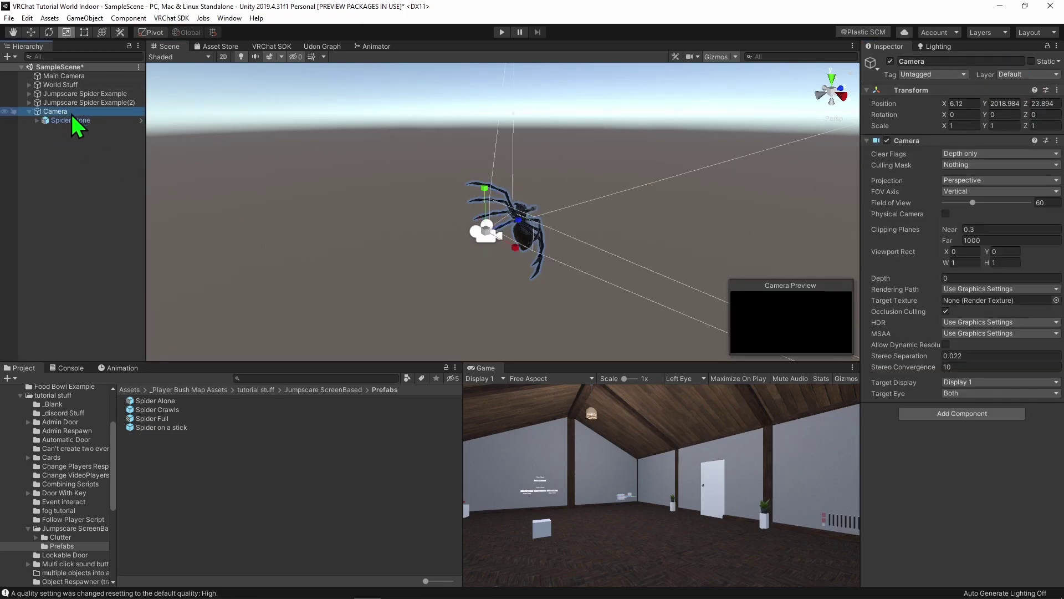
pyautogui.click(986, 165)
pyautogui.click(974, 202)
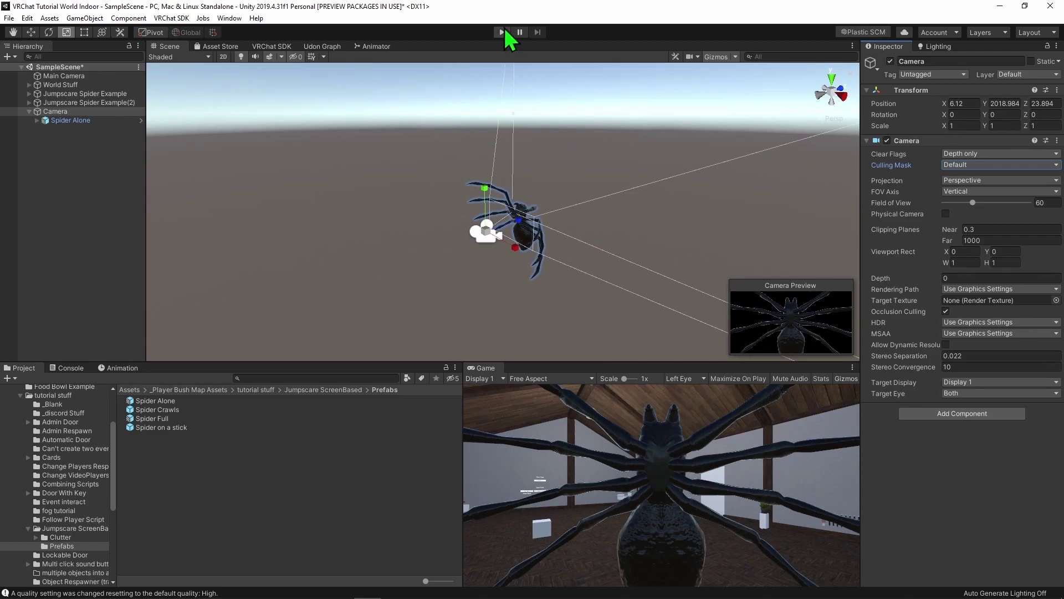
# Run the scene and test the overlay by moving, rotating and scaling the spider camera, then exit play mode.
pyautogui.click(502, 32)
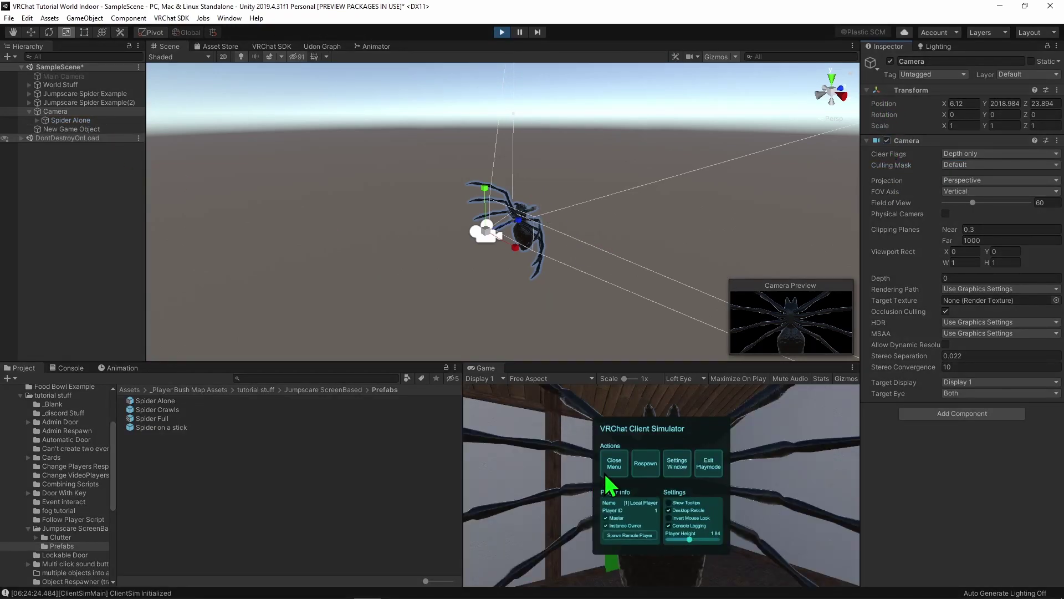
pyautogui.press('w')
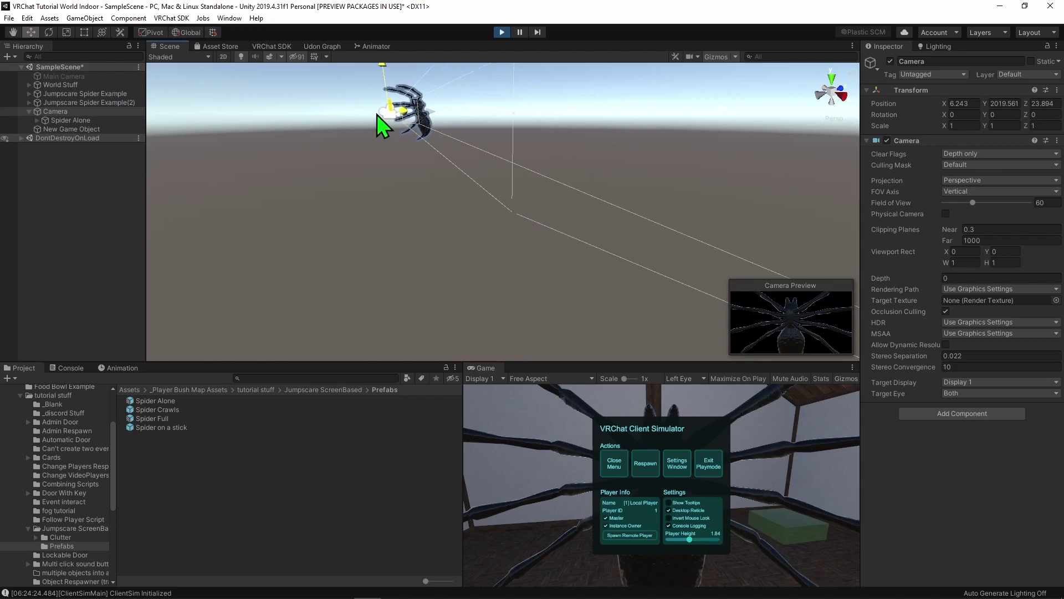
pyautogui.moveTo(377, 115); pyautogui.dragTo(440, 222)
pyautogui.press('e')
pyautogui.moveTo(450, 182); pyautogui.dragTo(665, 565)
pyautogui.press('r')
pyautogui.moveTo(484, 218); pyautogui.dragTo(663, 204)
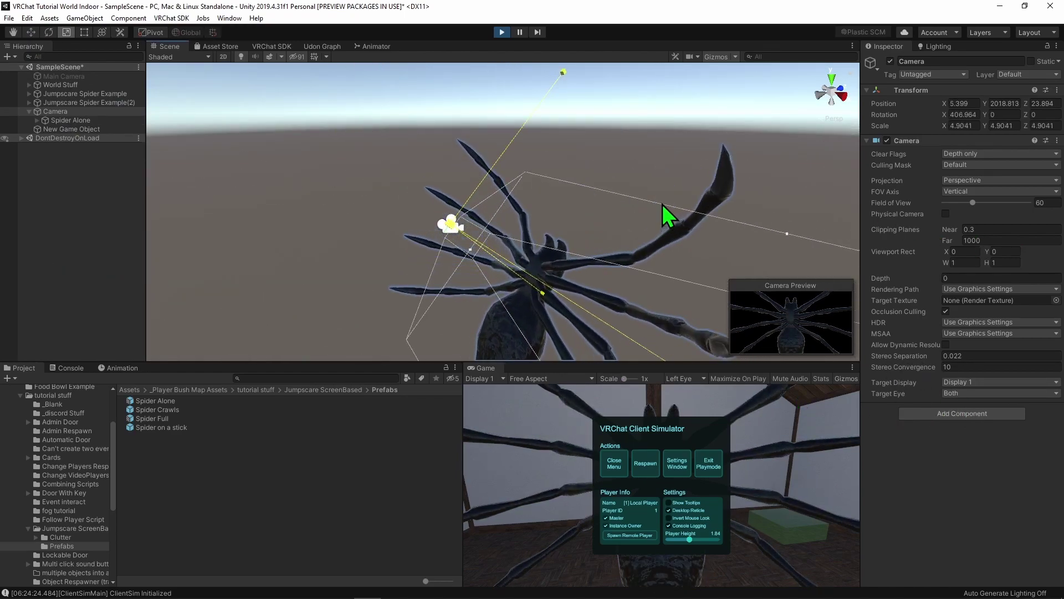
pyautogui.hotkey('ctrl', 'z')
pyautogui.press('e')
pyautogui.moveTo(466, 218); pyautogui.dragTo(575, 141)
pyautogui.hotkey('ctrl', 'p')
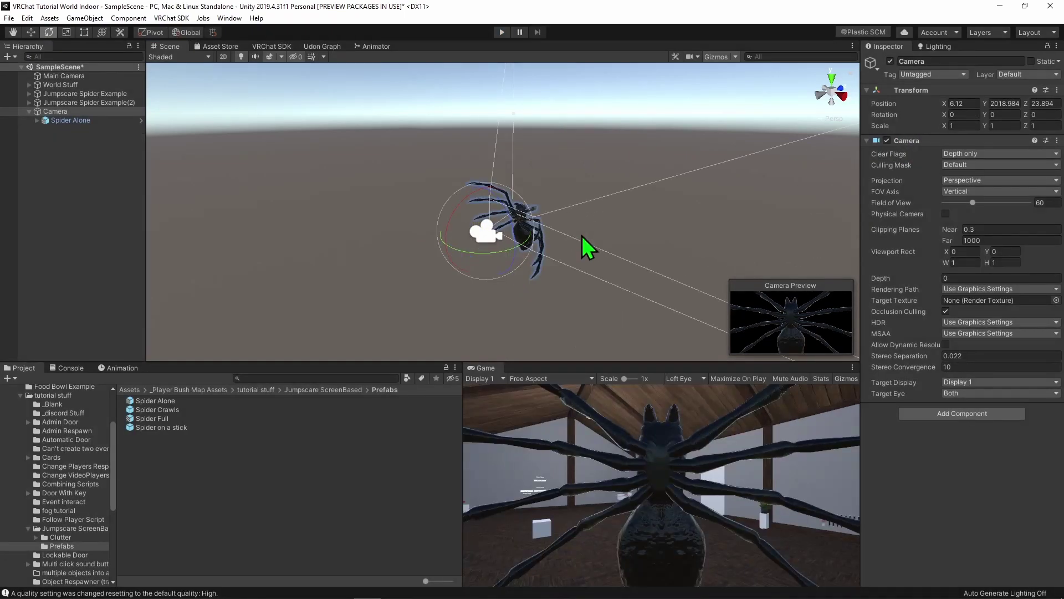
# Add an Udon Behaviour component to the spider camera.
pyautogui.moveTo(583, 235); pyautogui.dragTo(606, 211, button='right')
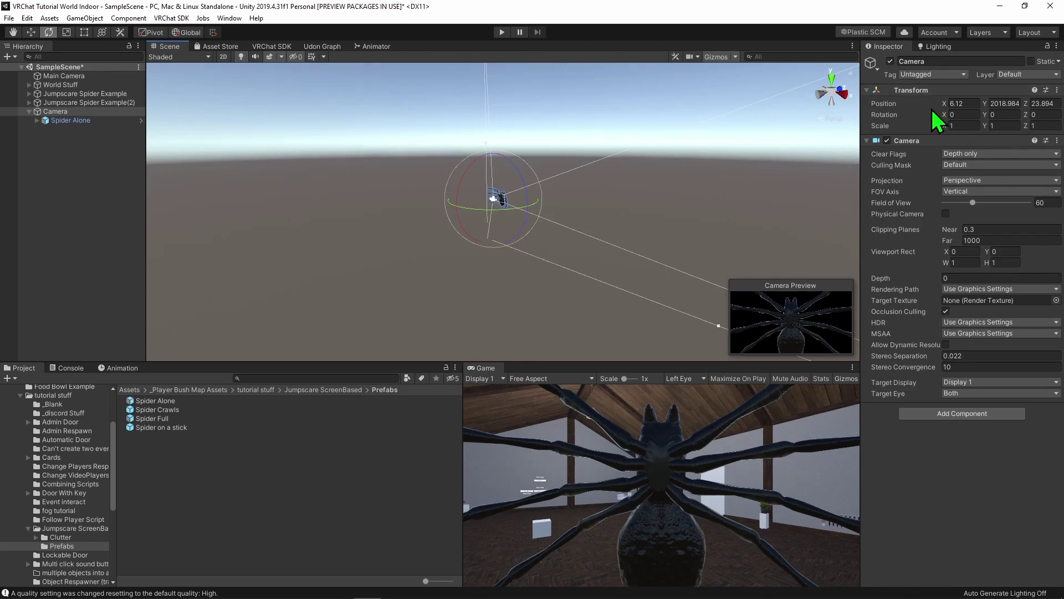
pyautogui.click(991, 415)
pyautogui.write('udon')
pyautogui.click(937, 452)
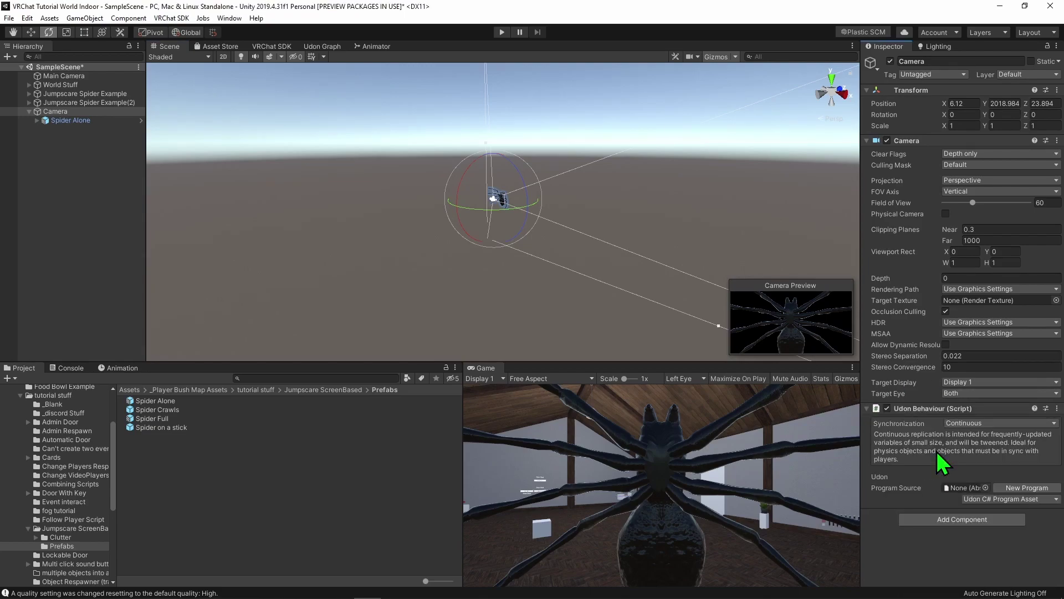
# Create an Udon Graph Program Asset named jumpscare obj in the Jumpscare ScreenBased folder.
pyautogui.click(316, 389)
pyautogui.rightClick(213, 460)
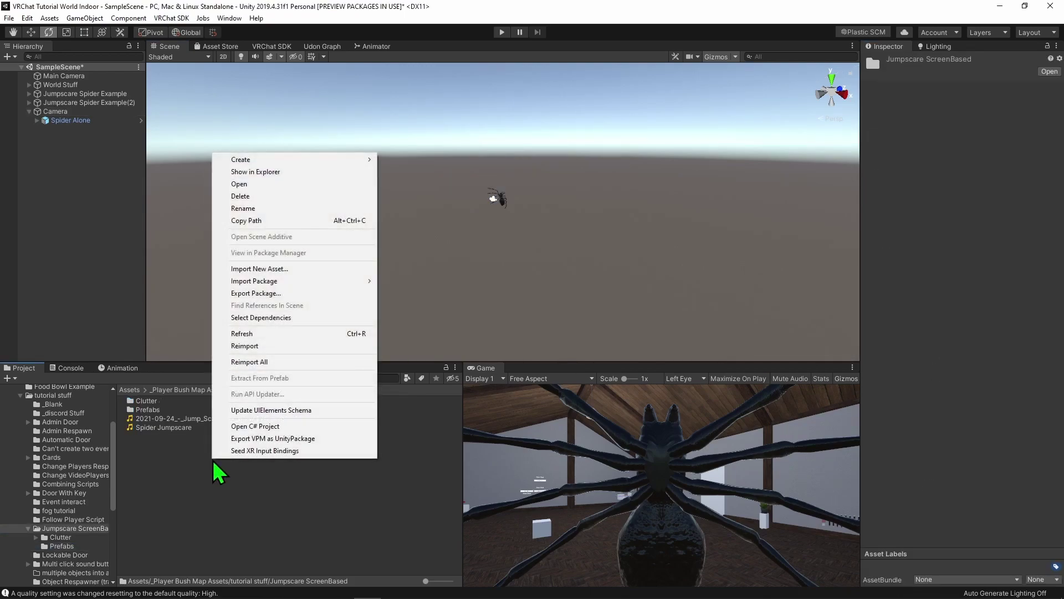
pyautogui.moveTo(265, 161)
pyautogui.moveTo(435, 82)
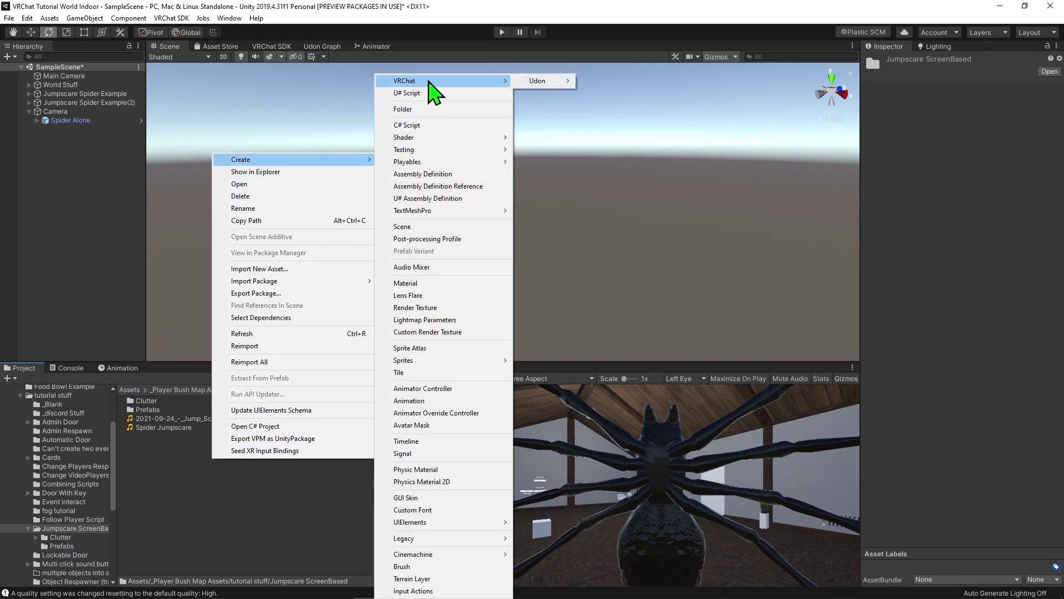
pyautogui.moveTo(549, 83)
pyautogui.click(609, 94)
pyautogui.write('jumpscare obj')
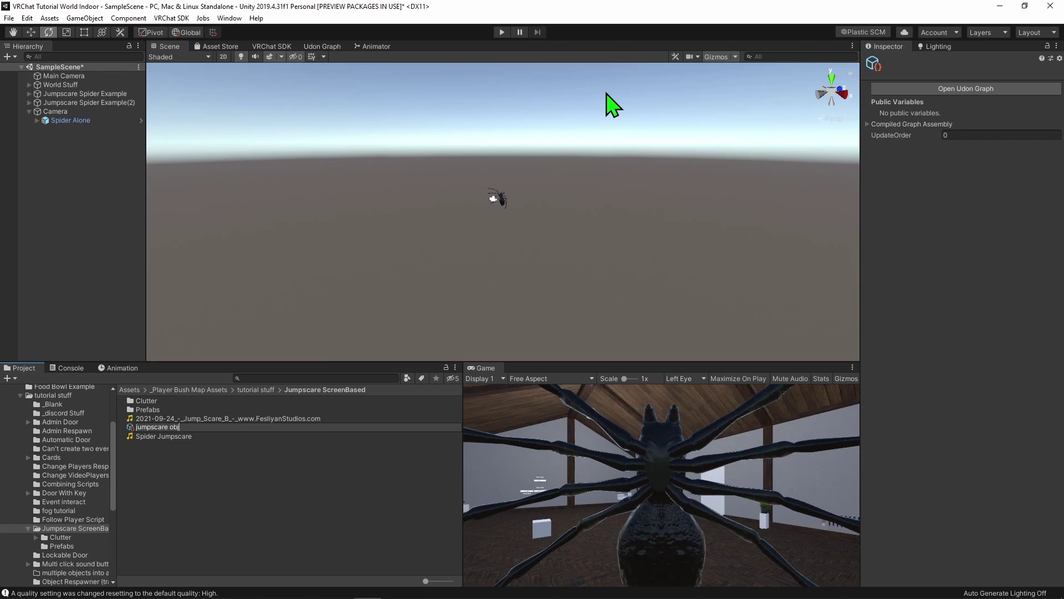
pyautogui.press('Return')
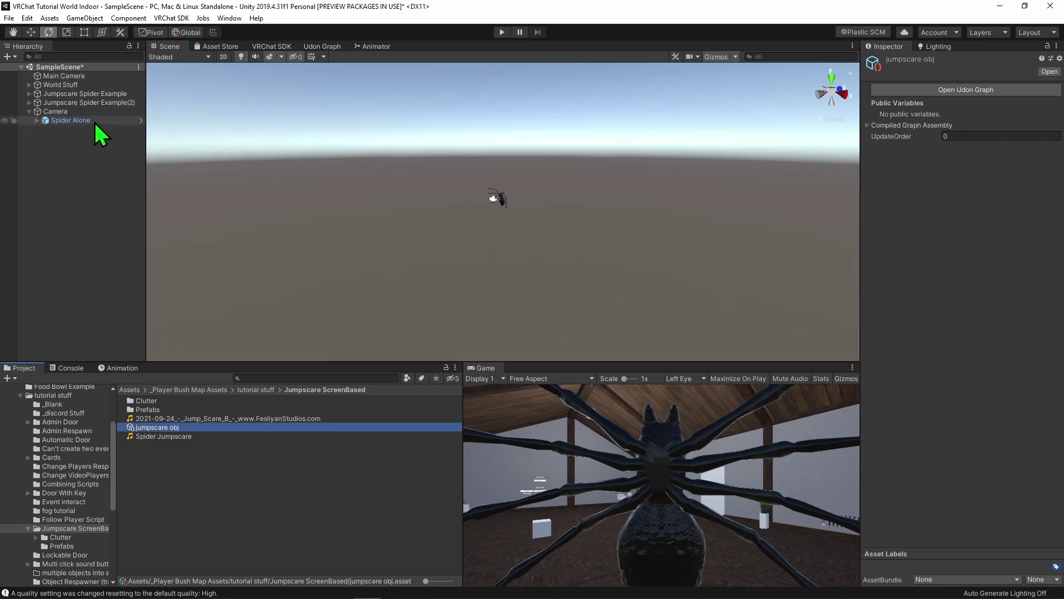
# Assign the jumpscare obj asset as the Program Source of the camera's Udon Behaviour and open its Udon graph.
pyautogui.click(62, 112)
pyautogui.moveTo(157, 427); pyautogui.dragTo(962, 488)
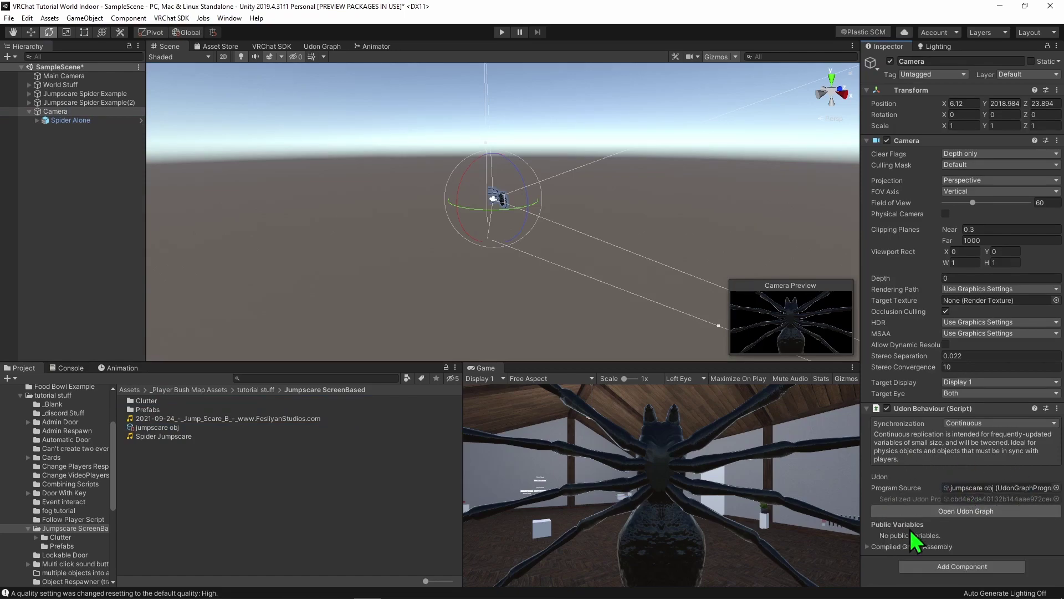
pyautogui.click(956, 511)
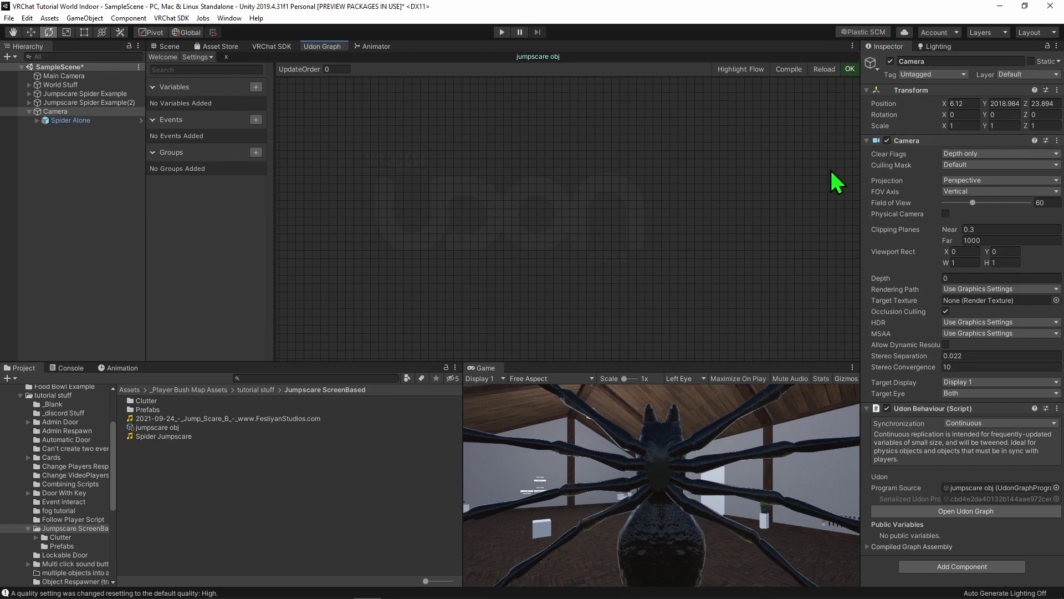
# Add an OnEnable event node to the jumpscare obj graph.
pyautogui.rightClick(422, 172)
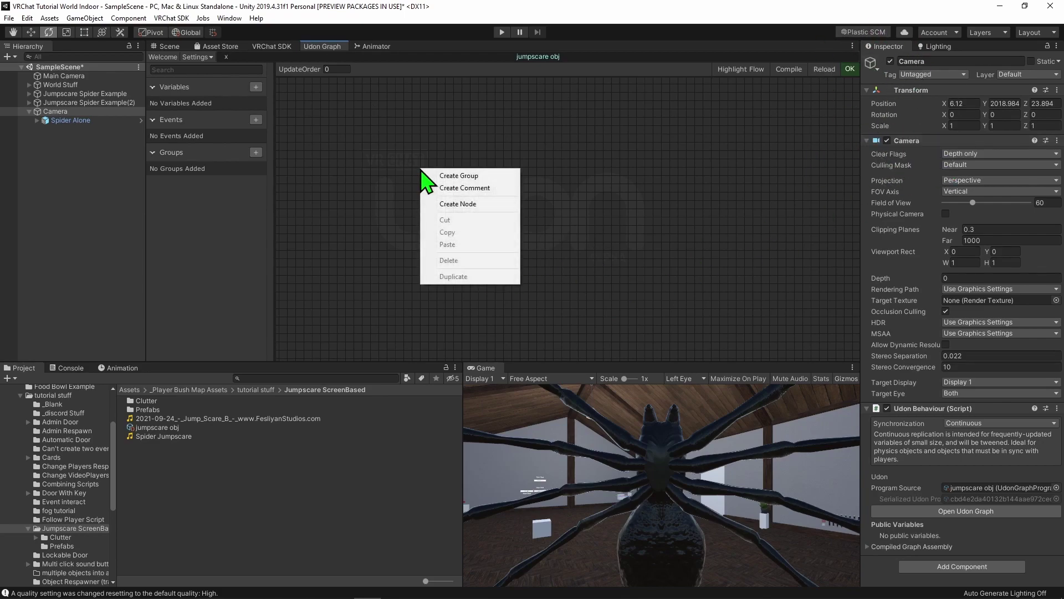
pyautogui.click(447, 204)
pyautogui.write('event on')
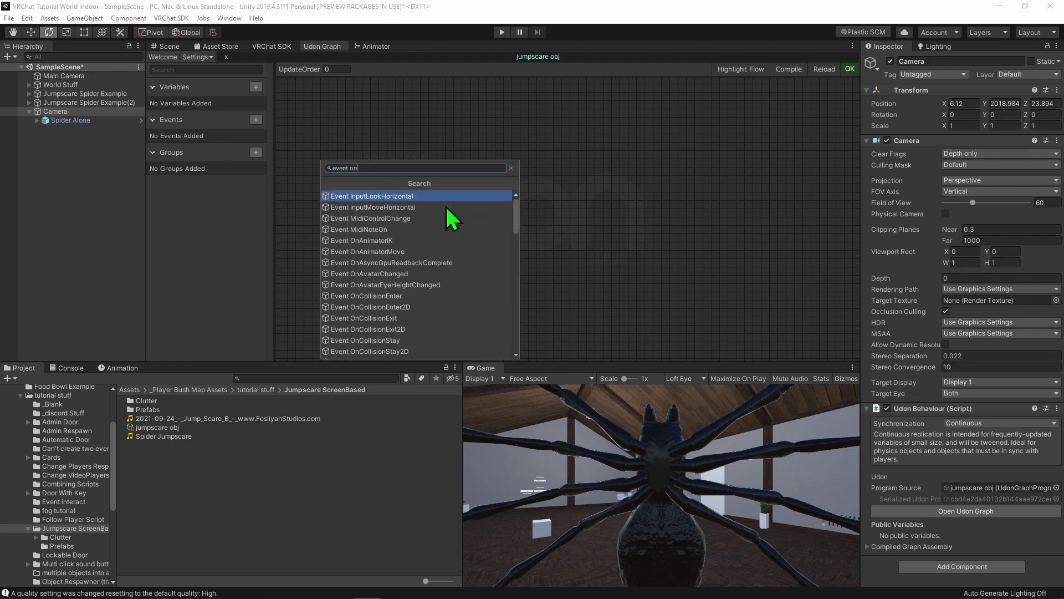
pyautogui.write('enable')
pyautogui.press('Return')
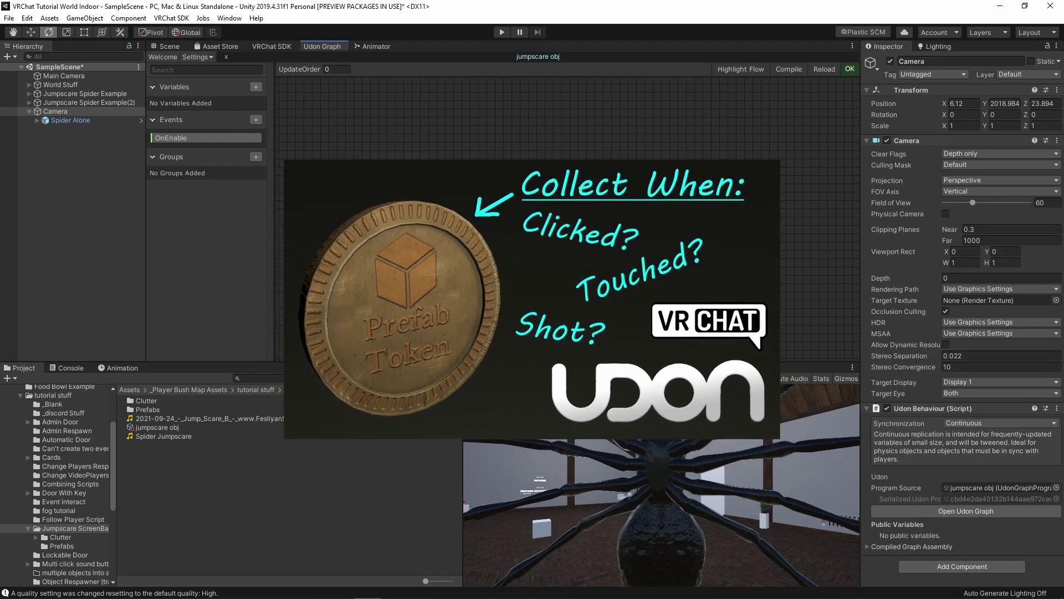
# Add a Camera Set enabled node with its value checked, and connect the OnEnable event's flow to it.
pyautogui.press('space')
pyautogui.write('set')
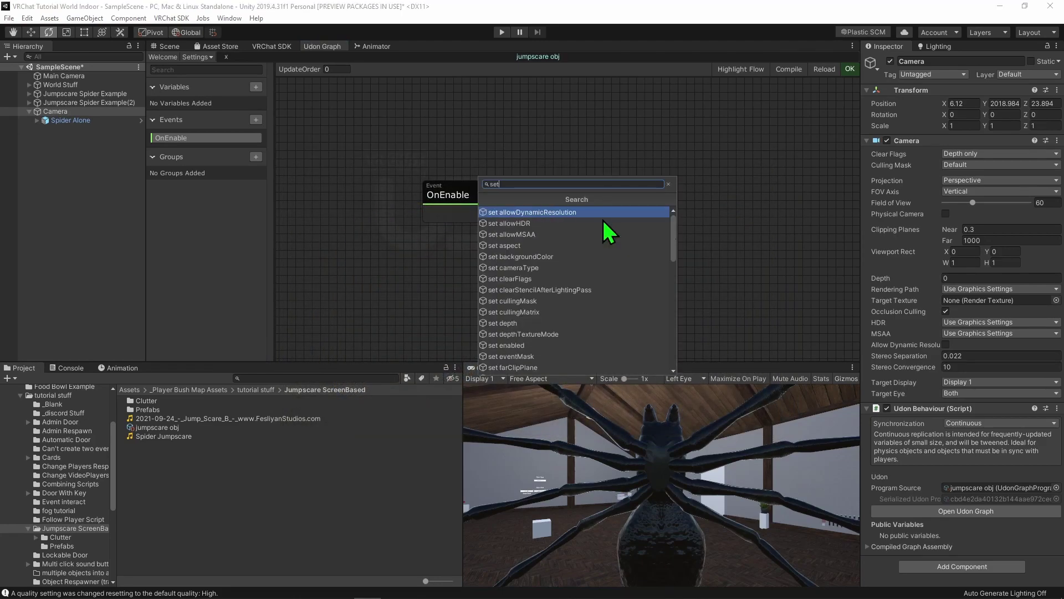
pyautogui.write(' enabled')
pyautogui.press('Return')
pyautogui.moveTo(487, 213); pyautogui.dragTo(610, 222)
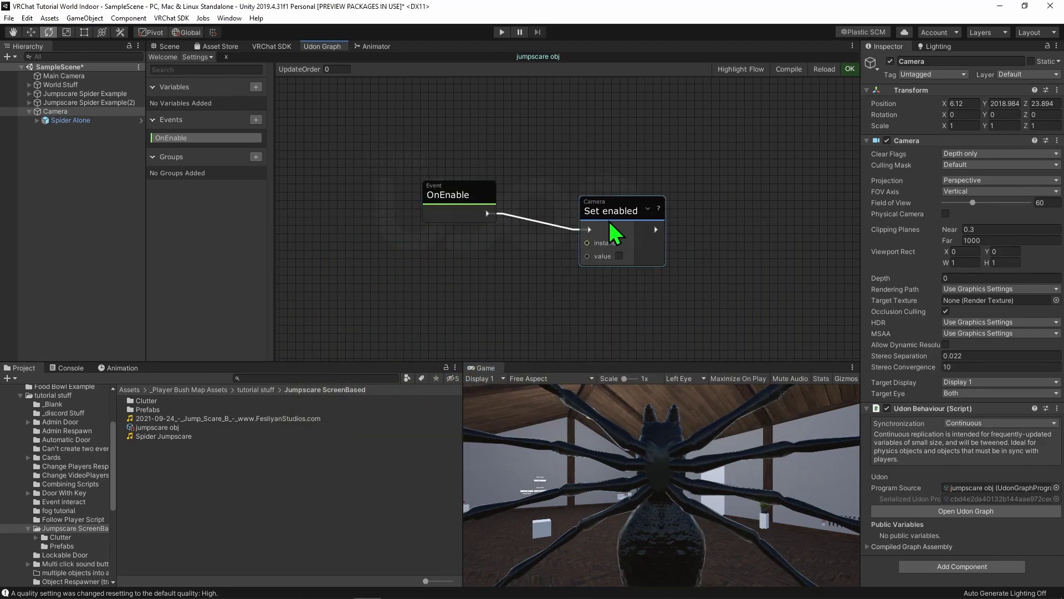
pyautogui.click(619, 255)
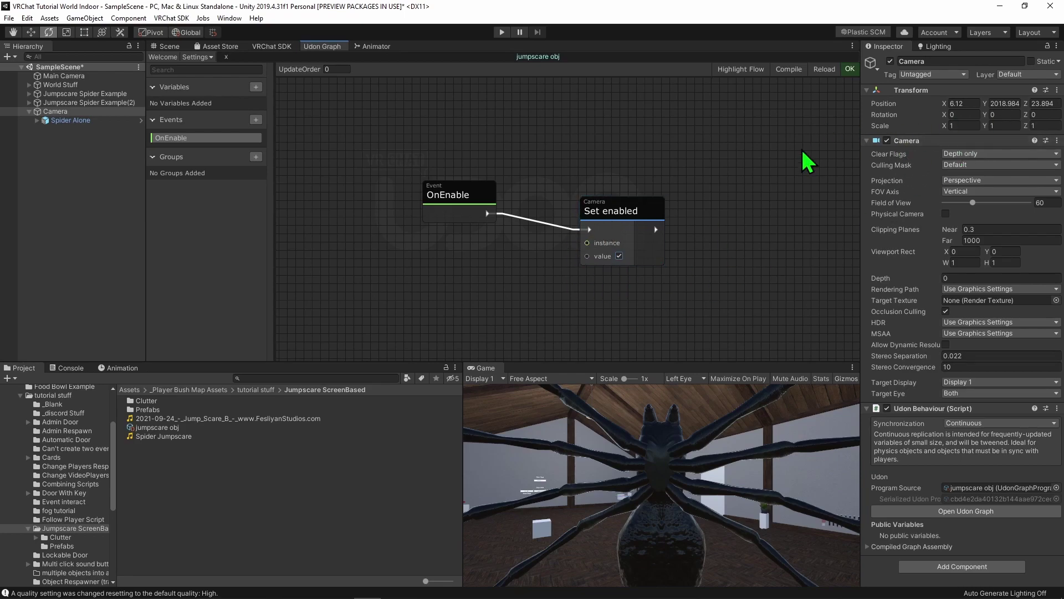
pyautogui.click(619, 256)
# Create a Camera variable named thisCamera in the graph and make it public.
pyautogui.click(256, 88)
pyautogui.write('camera')
pyautogui.press('Return')
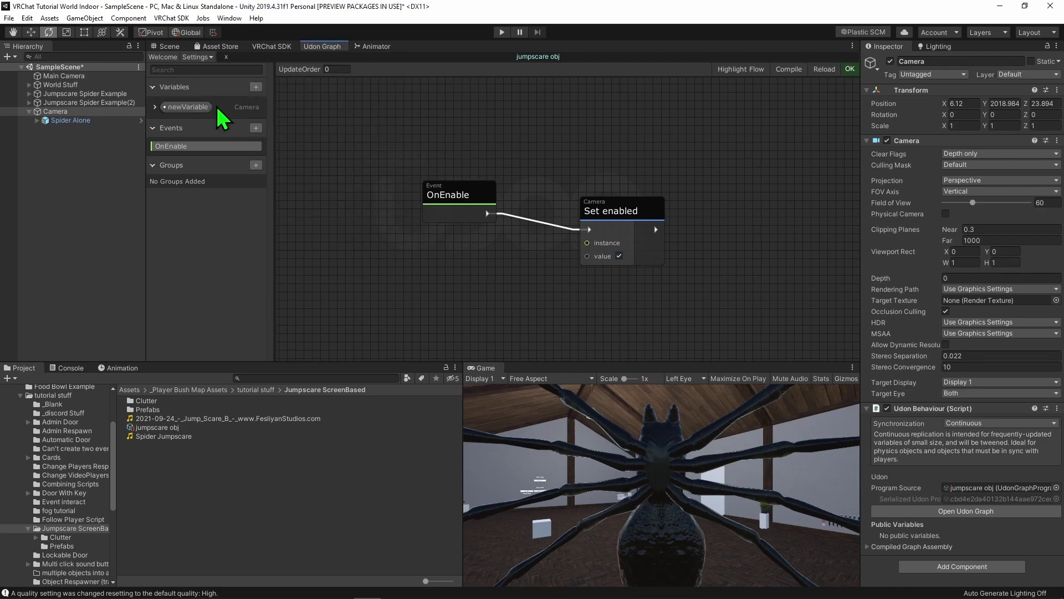
pyautogui.click(198, 107)
pyautogui.write('thisCamera')
pyautogui.press('Return')
pyautogui.click(158, 107)
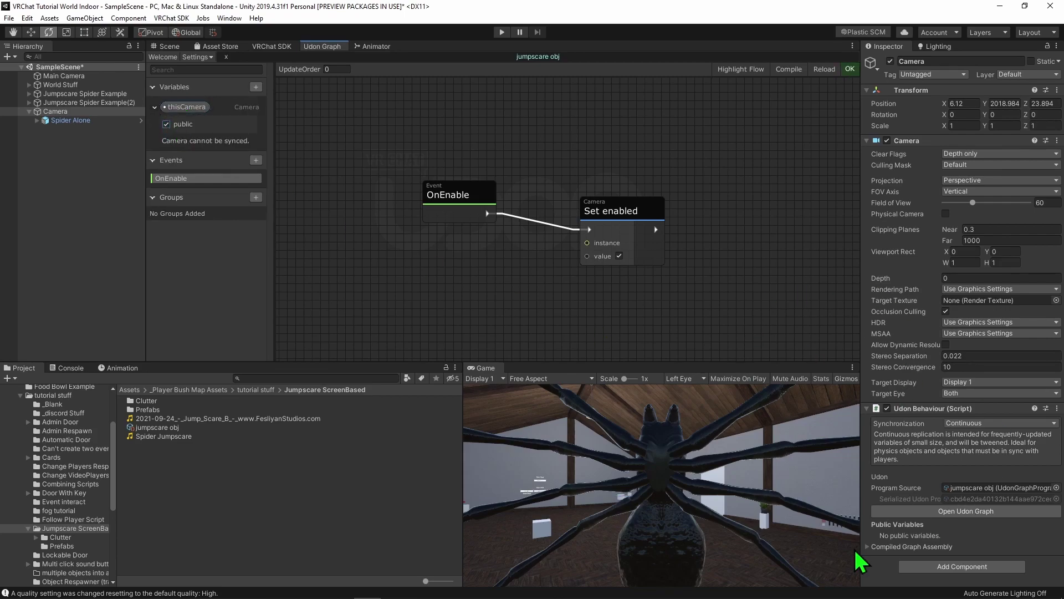
# Place a thisCamera node in the graph, connect it to the Set enabled instance input, and arrange the nodes closer together.
pyautogui.moveTo(183, 107); pyautogui.dragTo(388, 244)
pyautogui.moveTo(475, 276); pyautogui.dragTo(587, 243)
pyautogui.moveTo(449, 255); pyautogui.dragTo(469, 238)
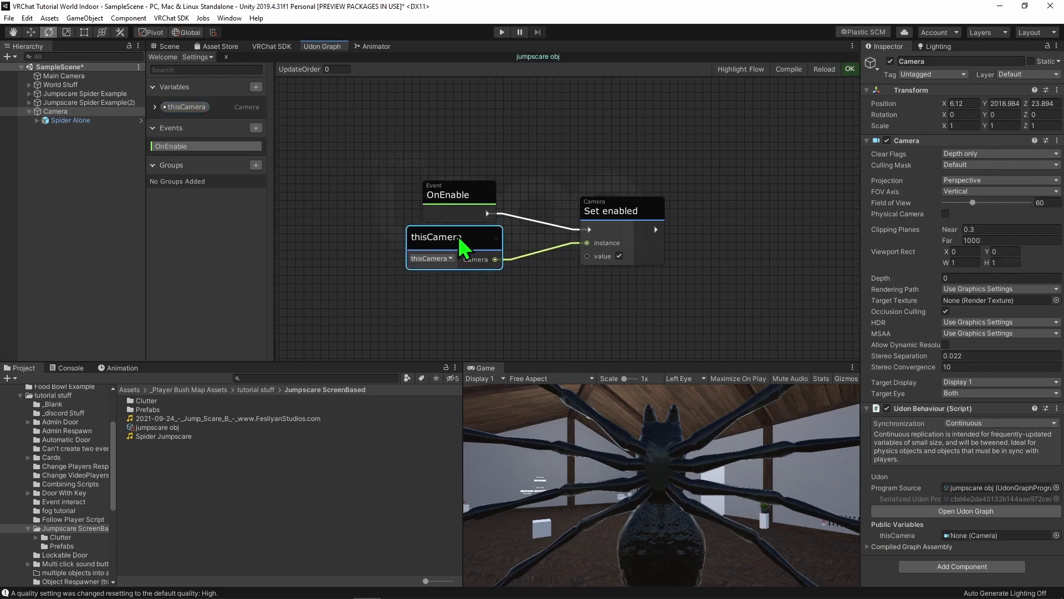
pyautogui.moveTo(607, 212); pyautogui.dragTo(566, 228)
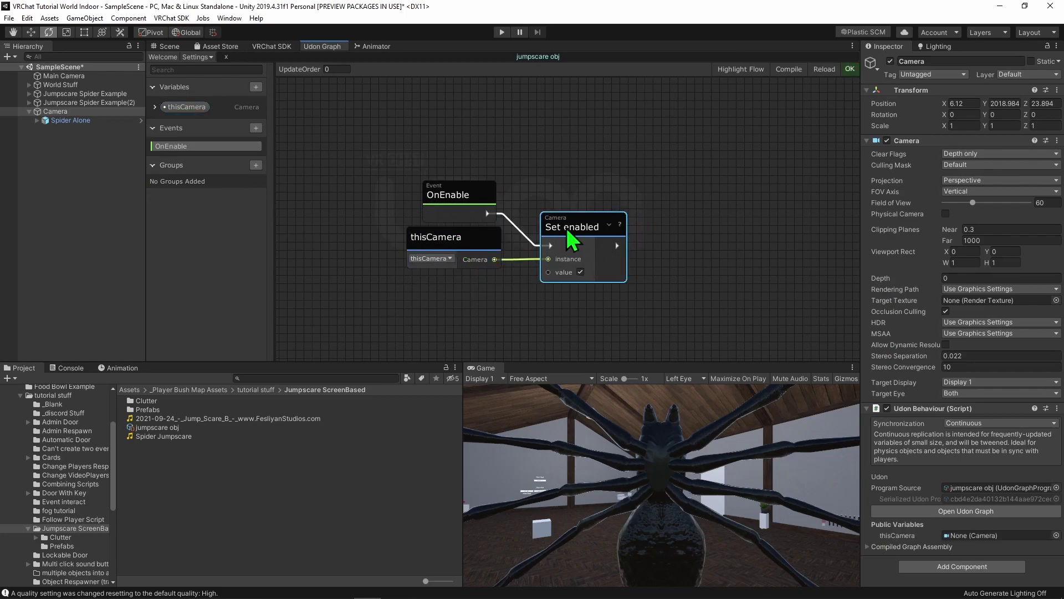
# Assign the spider camera's own Camera component to the thisCamera variable, and run the scene briefly to test it.
pyautogui.click(165, 46)
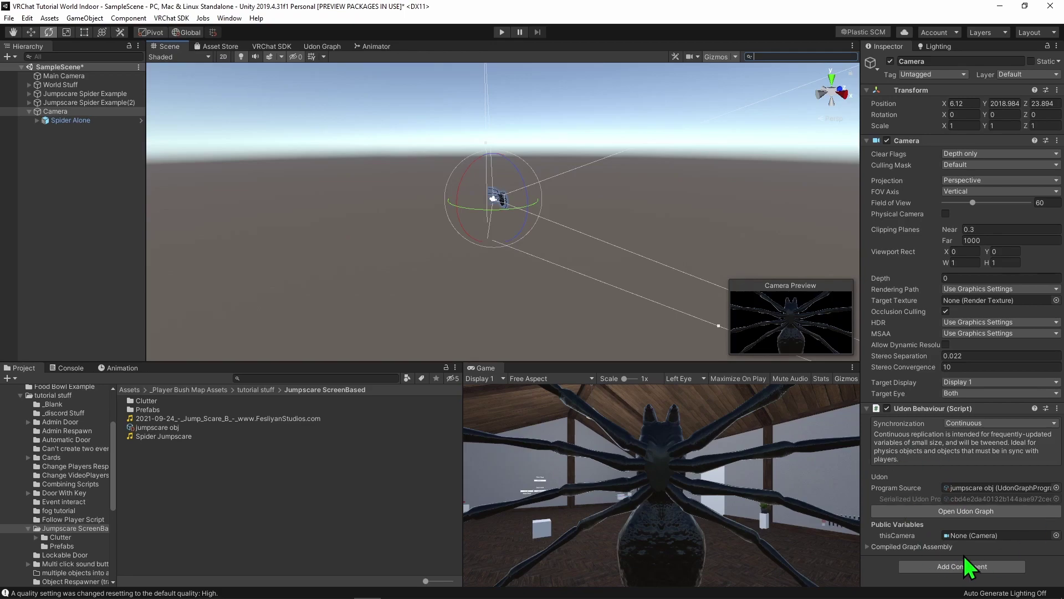
pyautogui.moveTo(895, 141); pyautogui.dragTo(976, 545)
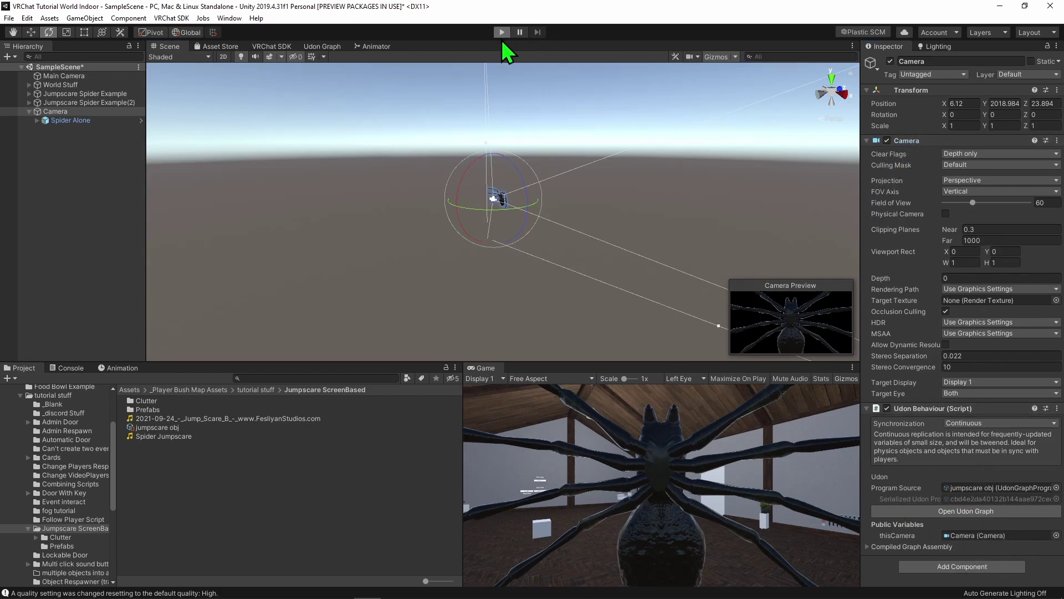
pyautogui.click(501, 33)
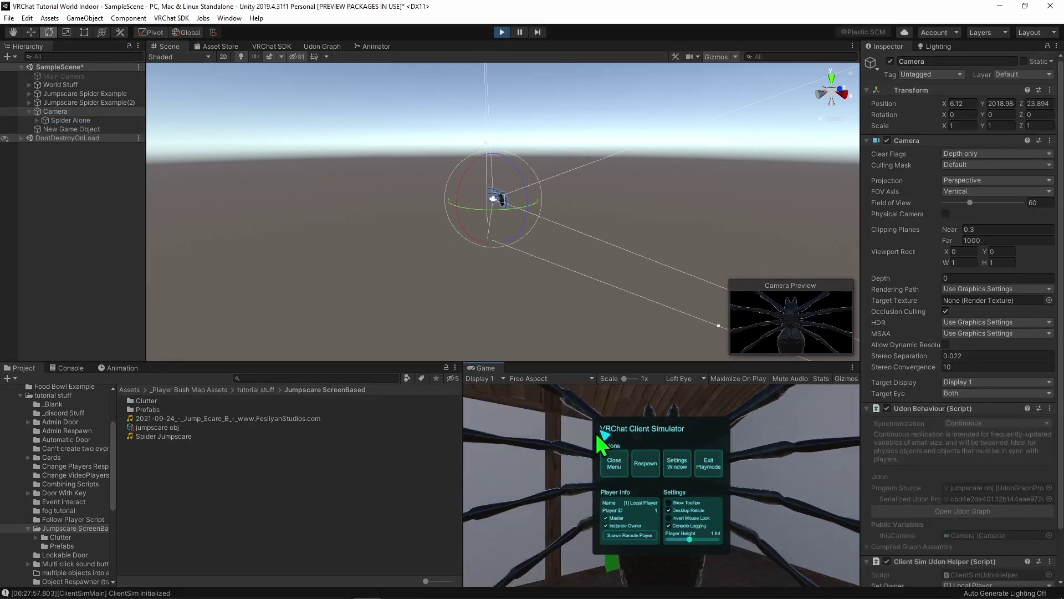
pyautogui.click(614, 463)
pyautogui.press('Escape')
pyautogui.click(502, 33)
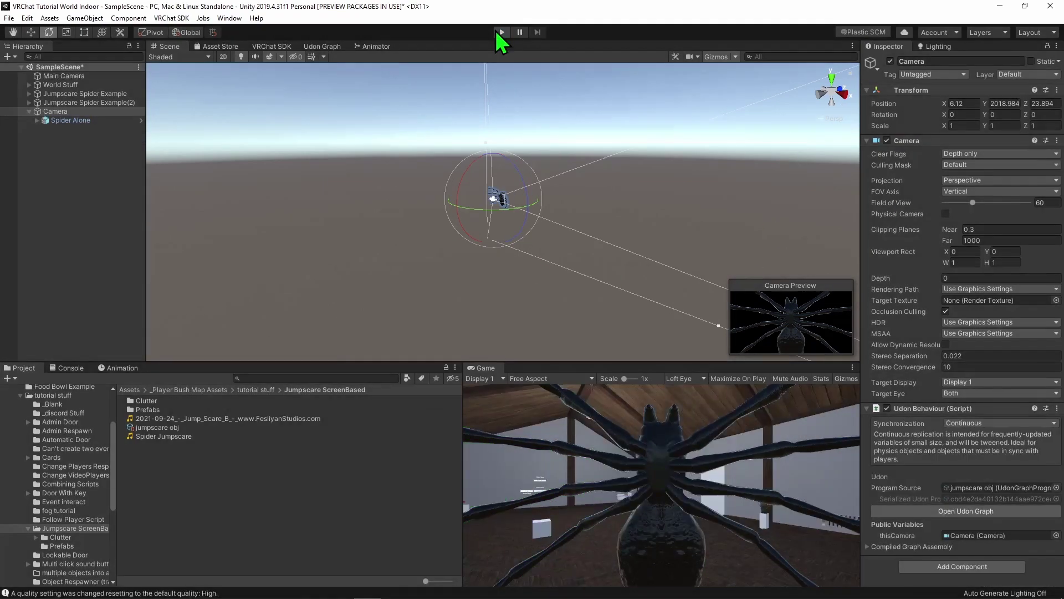
# Deactivate the spider Camera object, play the scene, and activate the object during play to test the jumpscare overlay.
pyautogui.click(890, 61)
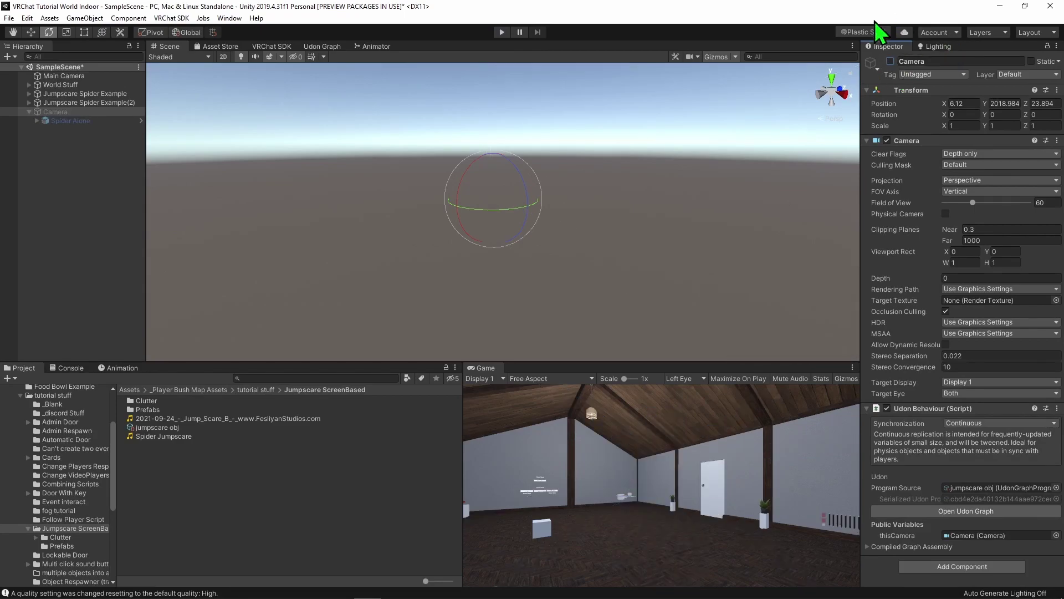
pyautogui.hotkey('ctrl', 'p')
pyautogui.click(615, 463)
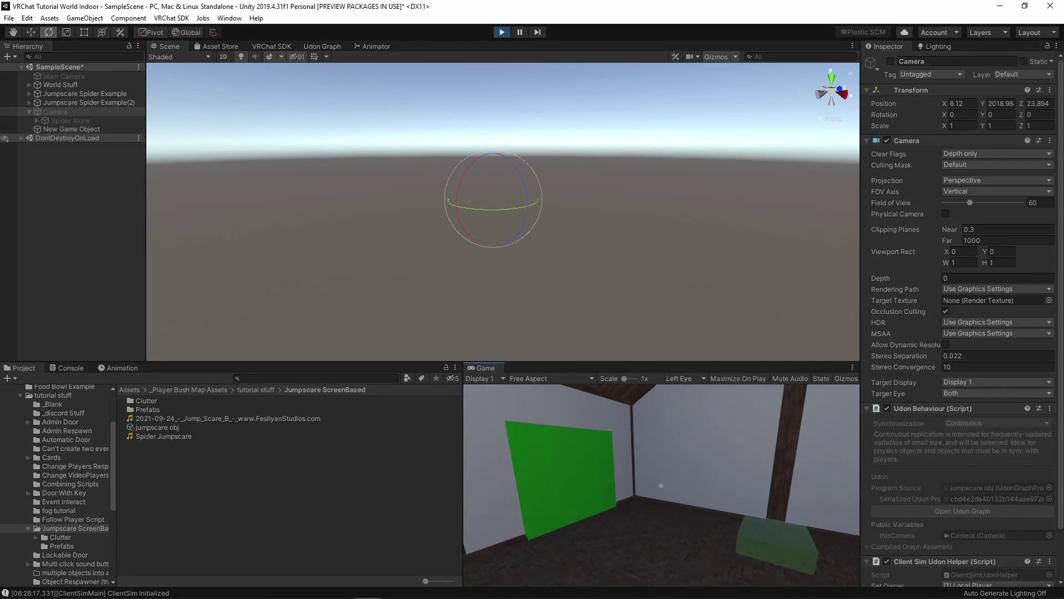
pyautogui.press('Escape')
pyautogui.click(613, 466)
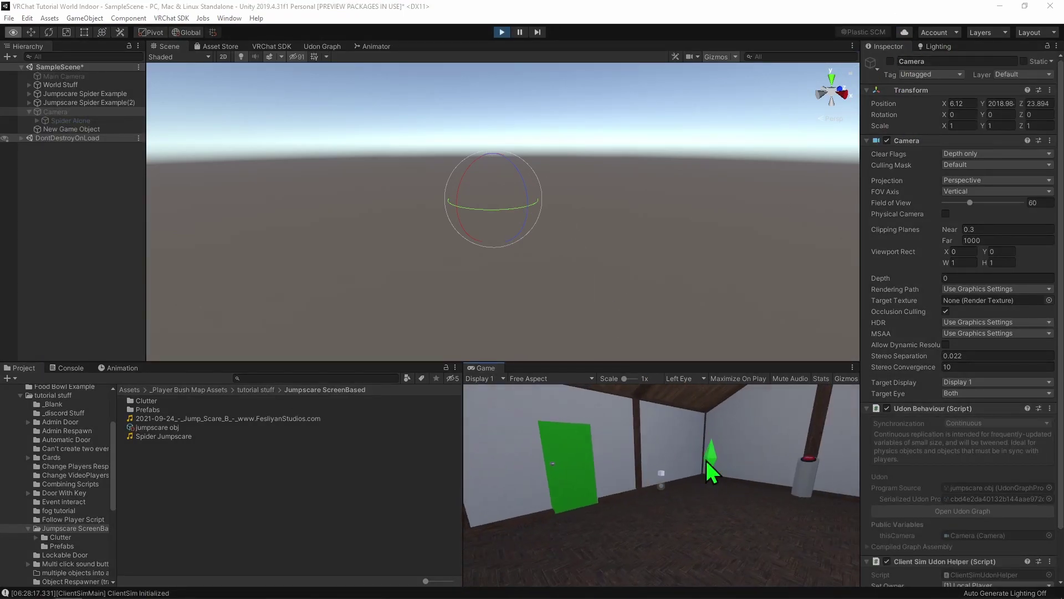
pyautogui.click(890, 61)
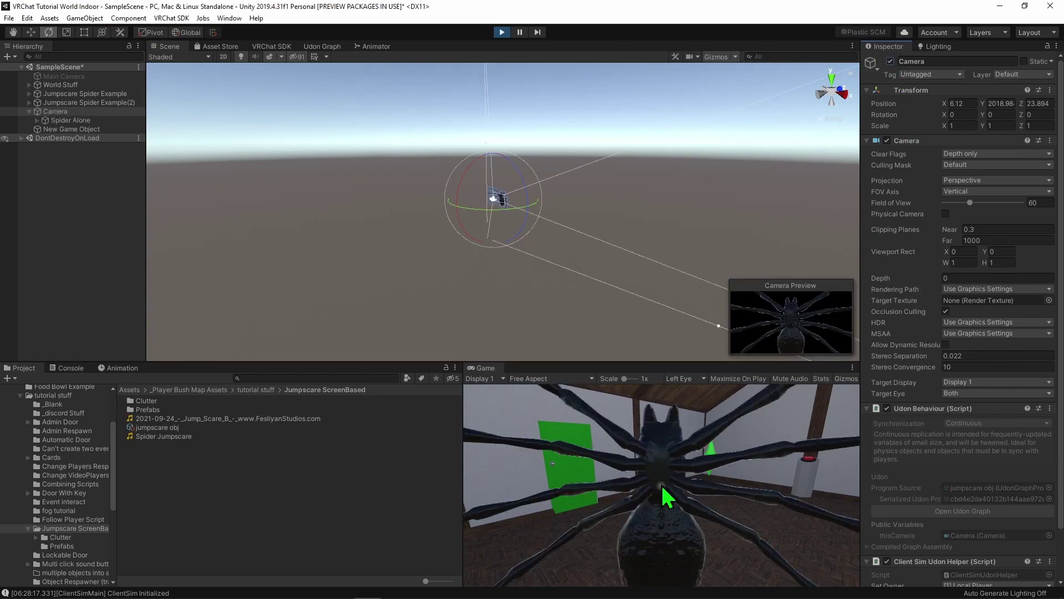
pyautogui.click(668, 497)
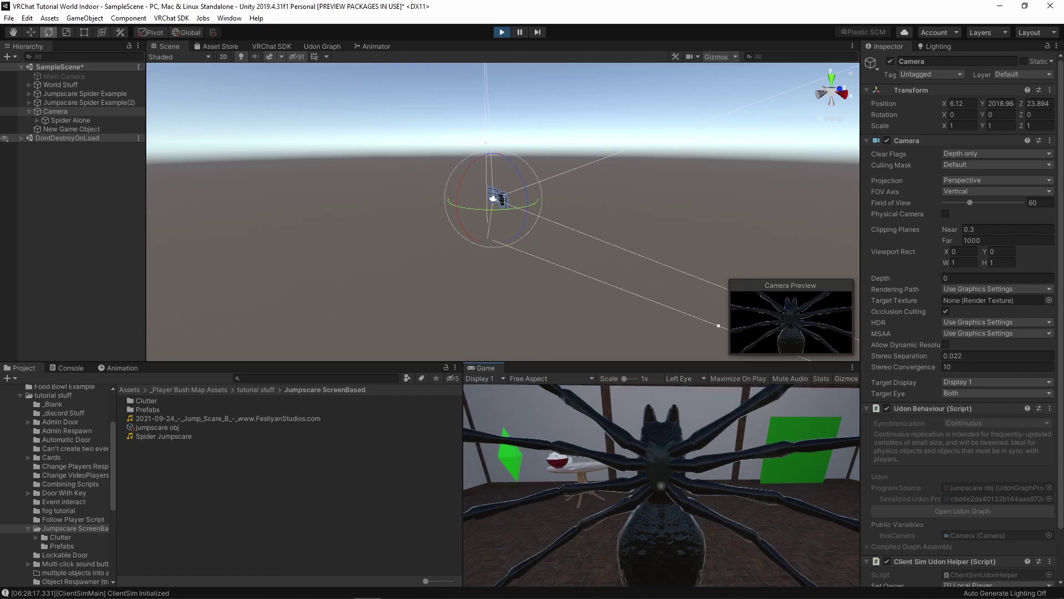
pyautogui.press('Escape')
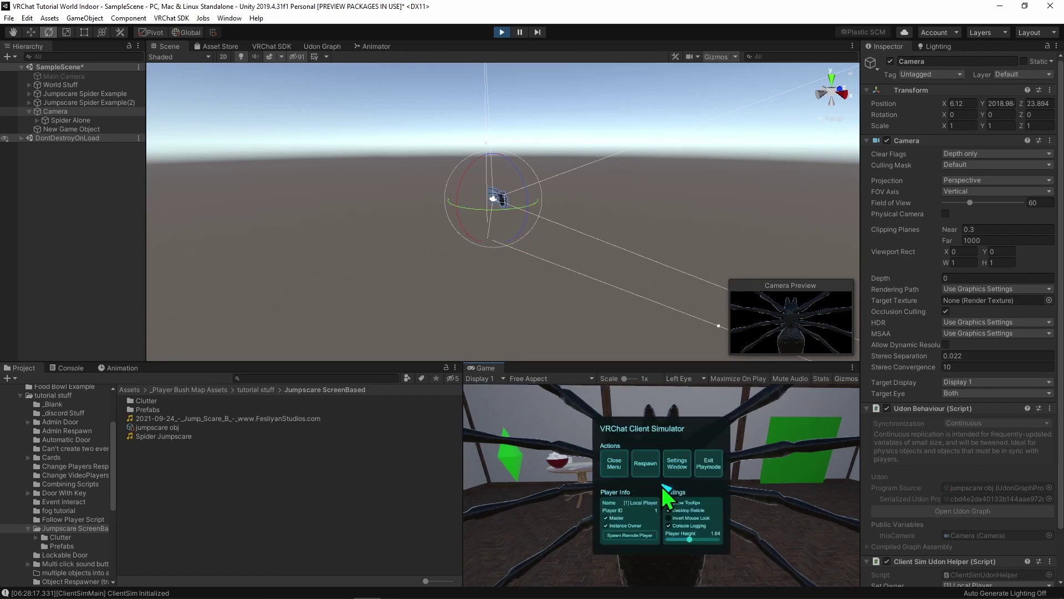
pyautogui.click(503, 33)
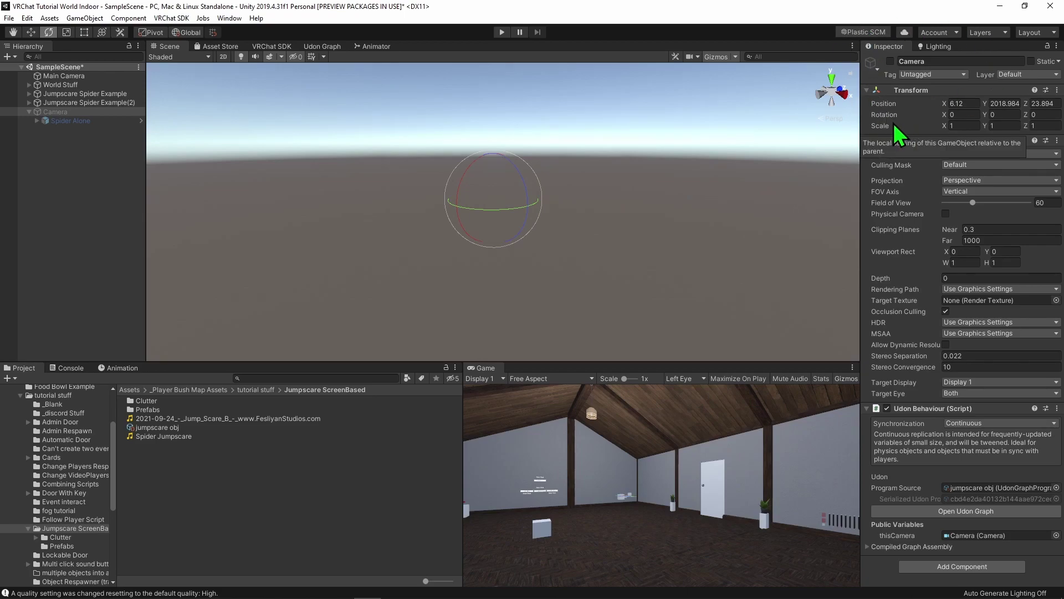
# Add a Custom Event node named disableObj below the existing nodes in the jumpscare obj Udon graph.
pyautogui.click(317, 47)
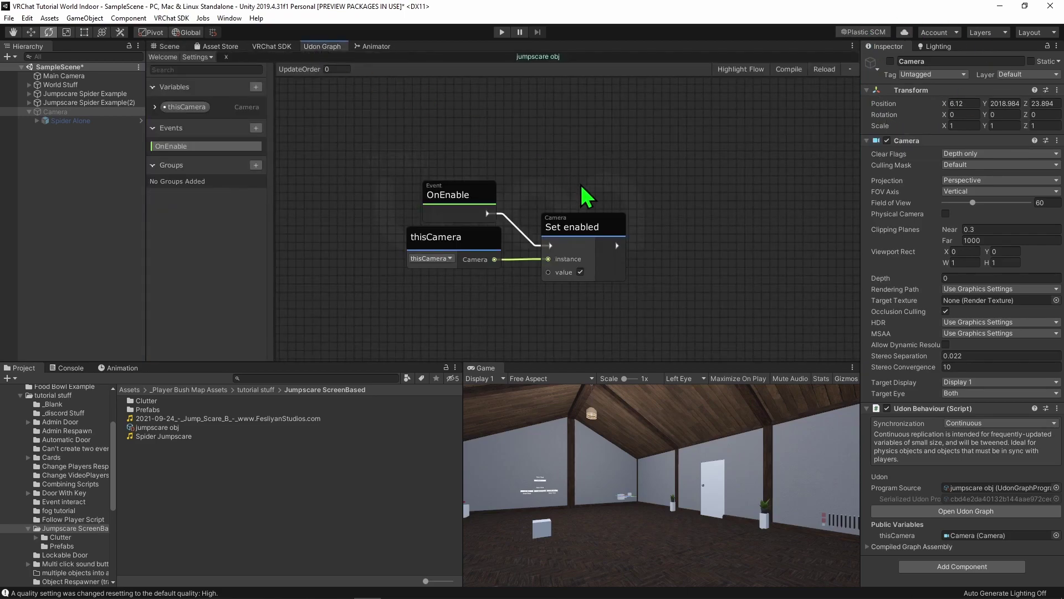
pyautogui.press('space')
pyautogui.write('event custom')
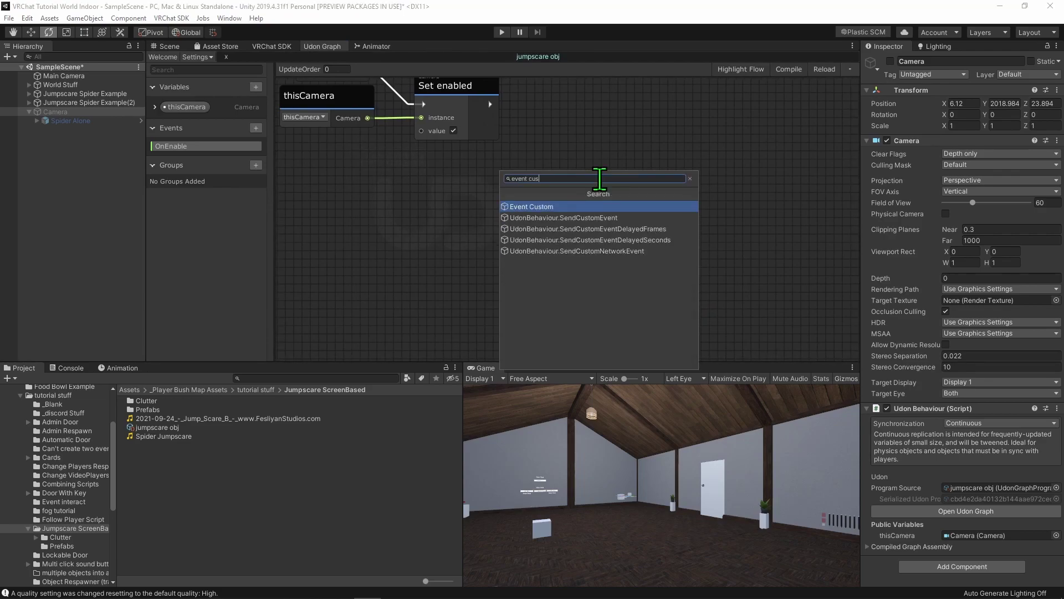
pyautogui.press('Return')
pyautogui.moveTo(622, 194); pyautogui.dragTo(437, 225)
pyautogui.click(425, 241)
pyautogui.write('disableO')
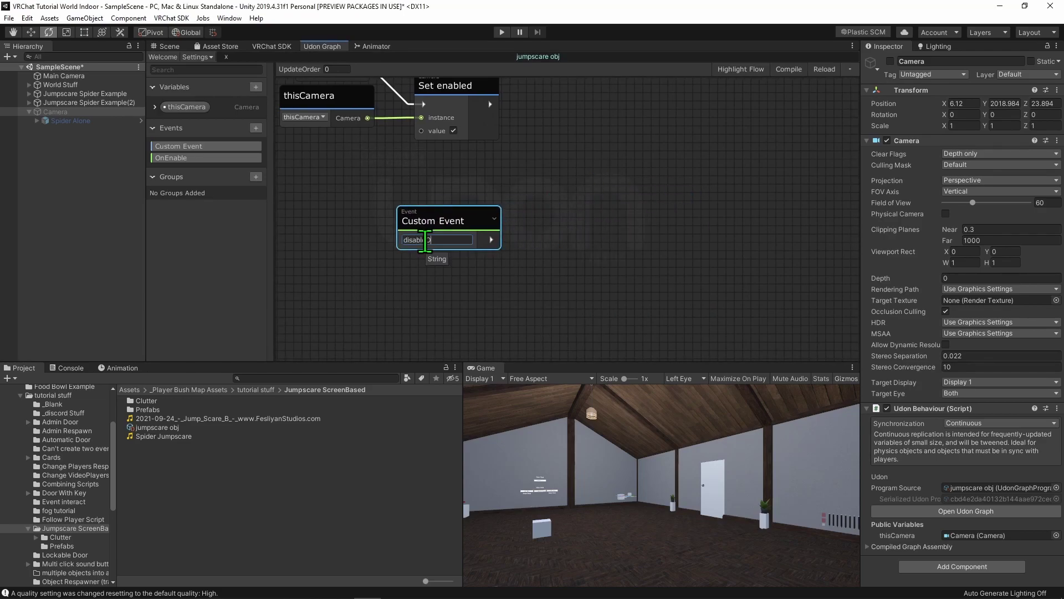
pyautogui.write('bj')
pyautogui.click(432, 269)
# Add a GameObject SetActive node with its value unchecked, and connect the disableObj event's flow to it.
pyautogui.press('space')
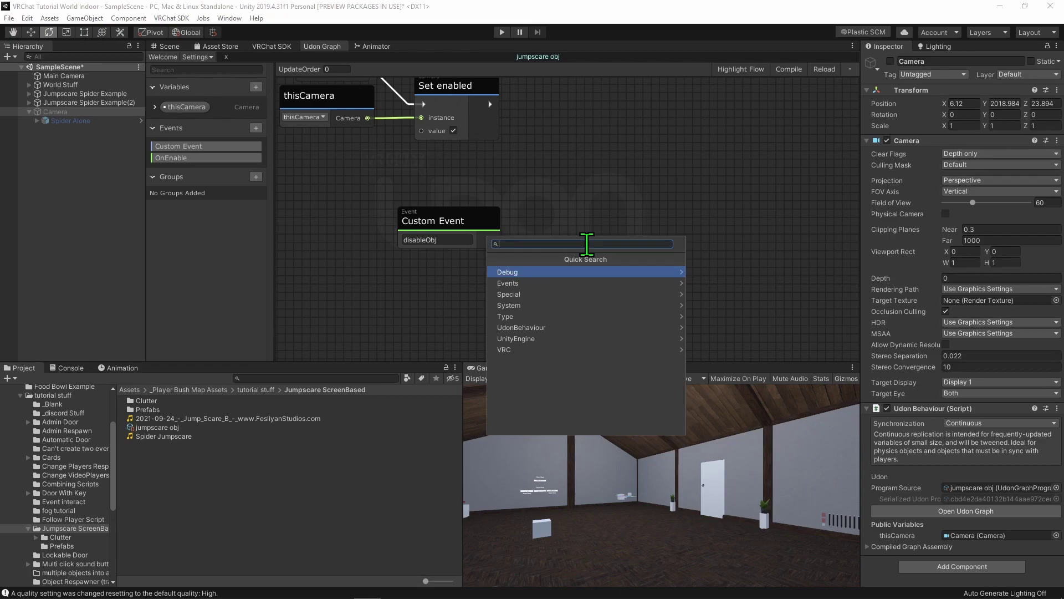
pyautogui.write('setactive')
pyautogui.press('Return')
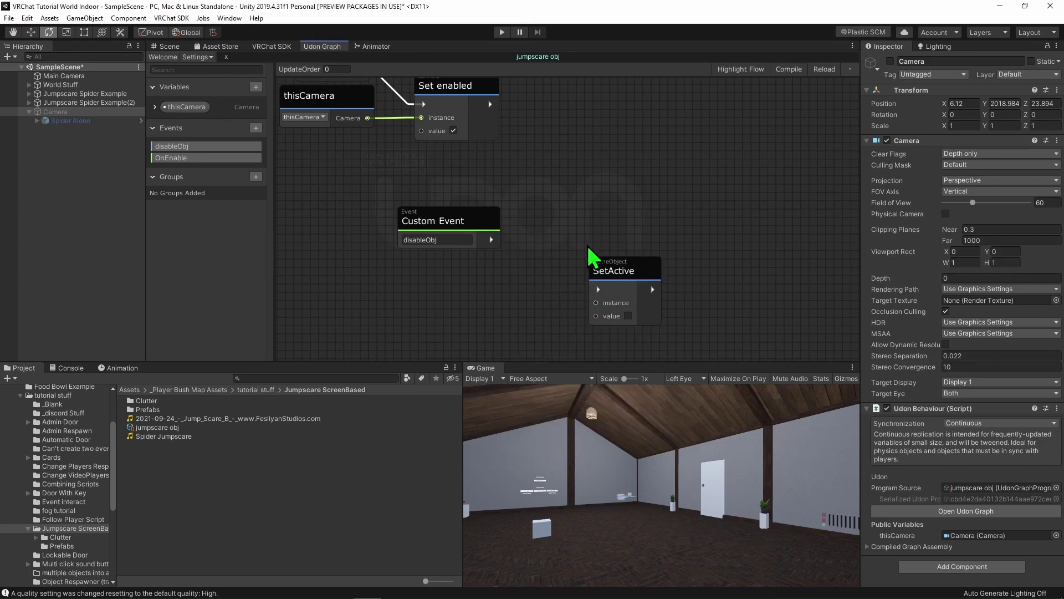
pyautogui.moveTo(491, 240); pyautogui.dragTo(598, 289)
pyautogui.moveTo(630, 263); pyautogui.dragTo(580, 233)
# Add a This node beneath the disableObj event and connect its GameObject output to the SetActive instance input.
pyautogui.press('space')
pyautogui.write('this')
pyautogui.press('Return')
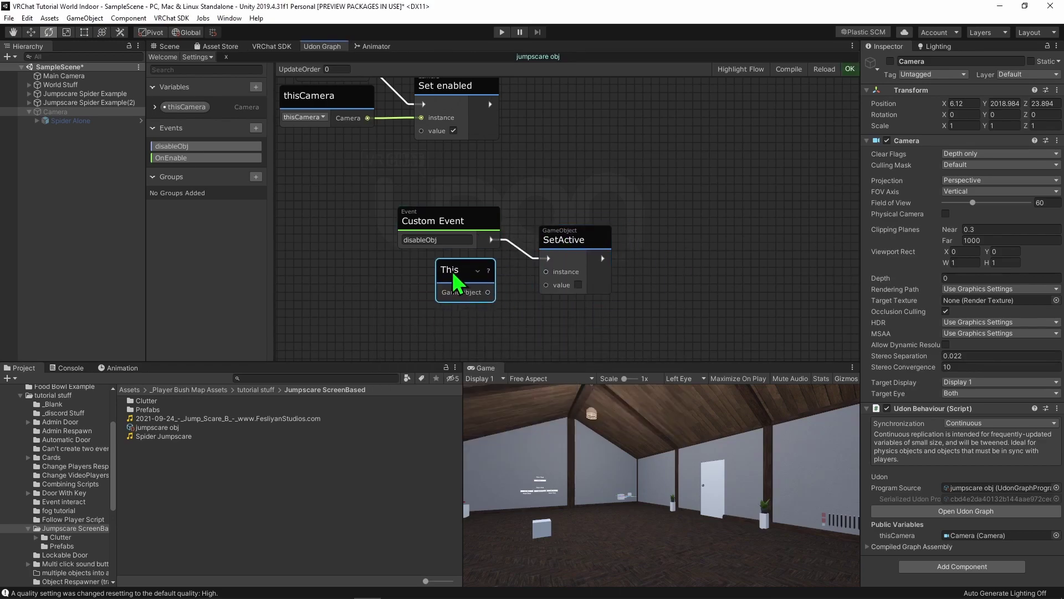
pyautogui.moveTo(488, 292); pyautogui.dragTo(538, 293)
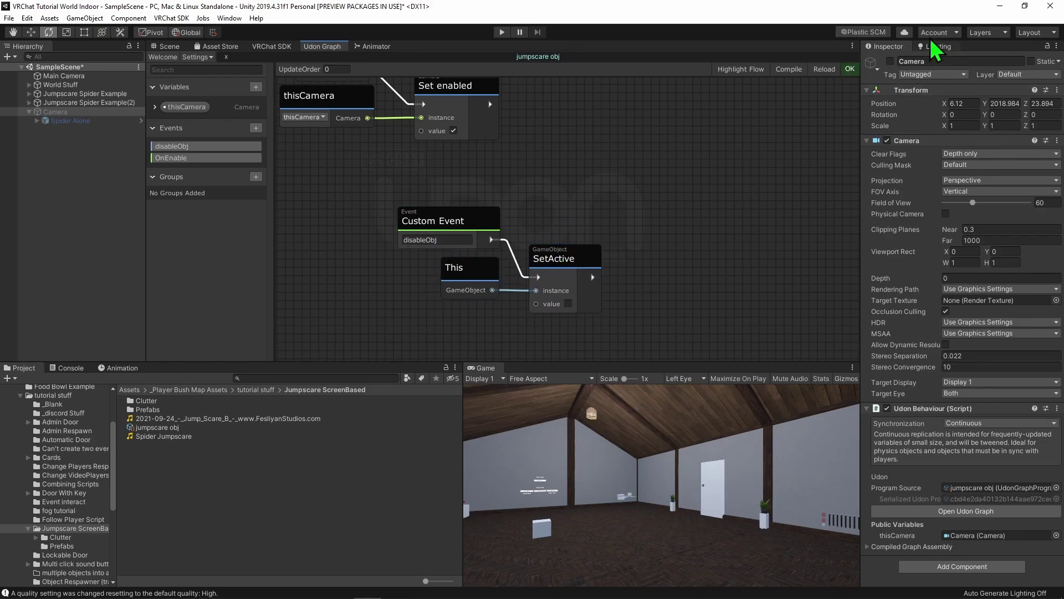
# Add a SendCustomEventDelayedSeconds node beside Set enabled and choose disableObj as its eventName.
pyautogui.scroll(-3, 541, 231)
pyautogui.scroll(2, 587, 239)
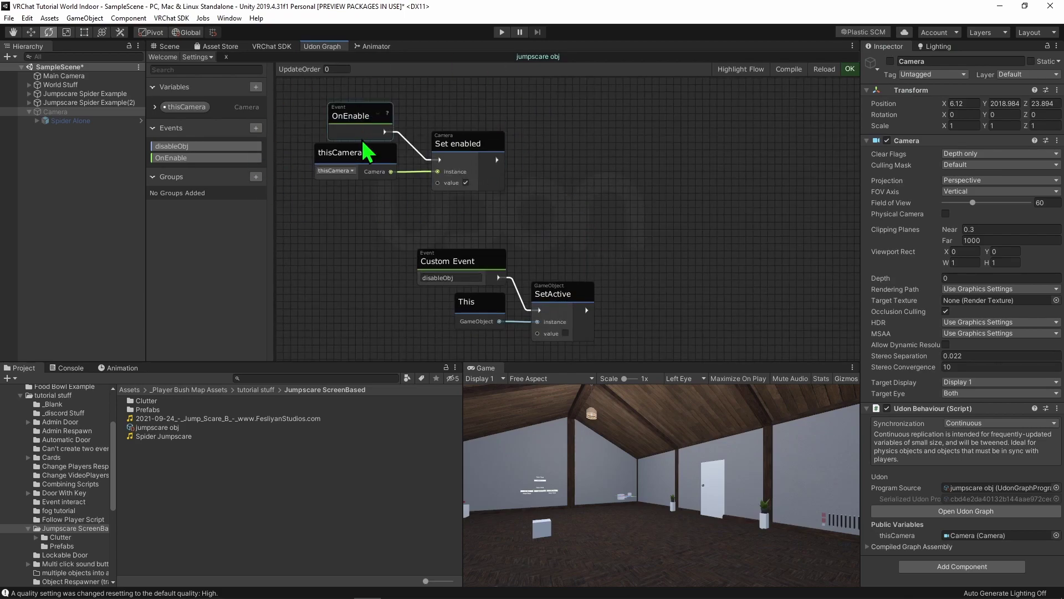
pyautogui.press('space')
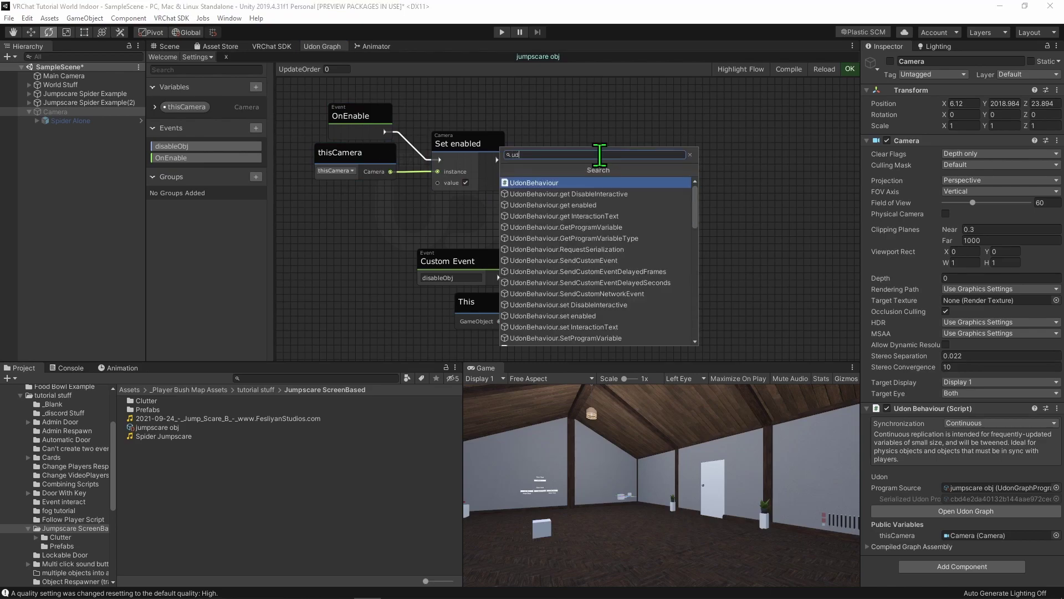
pyautogui.write('sendc')
pyautogui.press('Down')
pyautogui.press('Down')
pyautogui.press('Return')
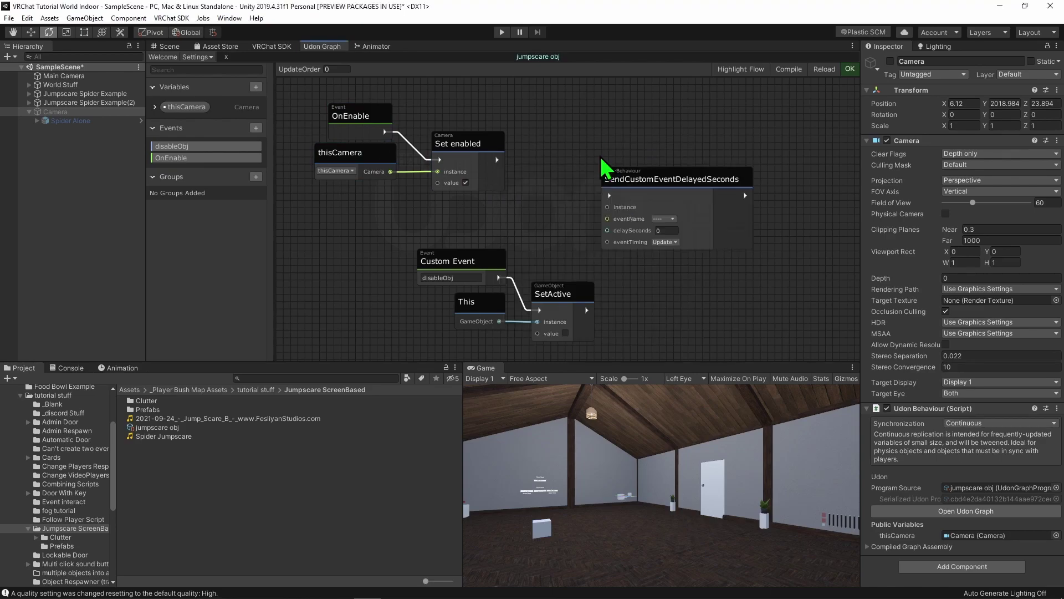
pyautogui.click(668, 220)
pyautogui.click(686, 244)
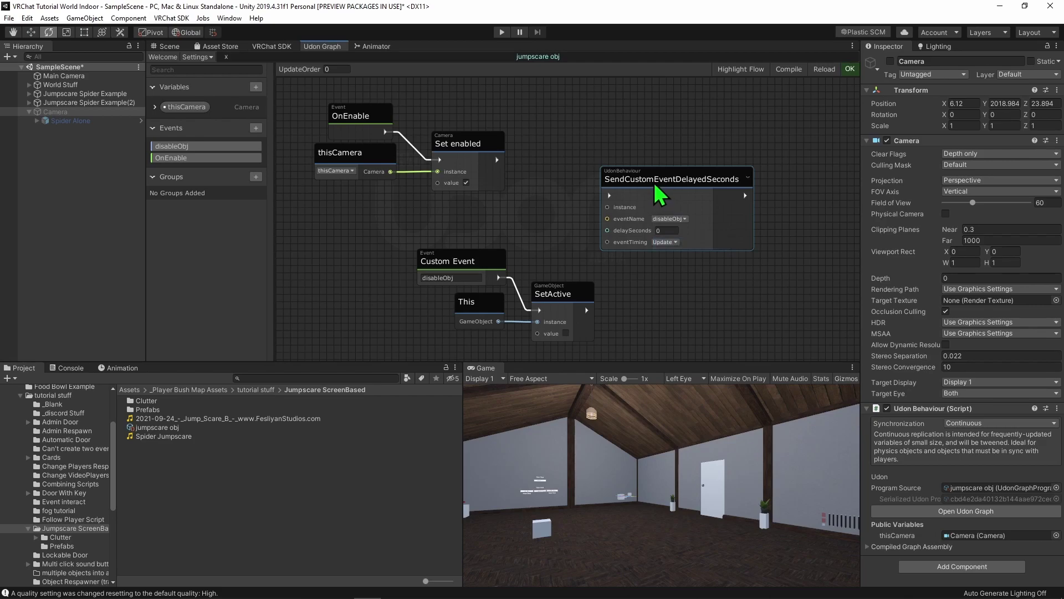
# Set the delayed event node's delaySeconds to 2, connect Set enabled's flow output to it, and align it with the chain.
pyautogui.moveTo(663, 194); pyautogui.dragTo(640, 169)
pyautogui.write('2')
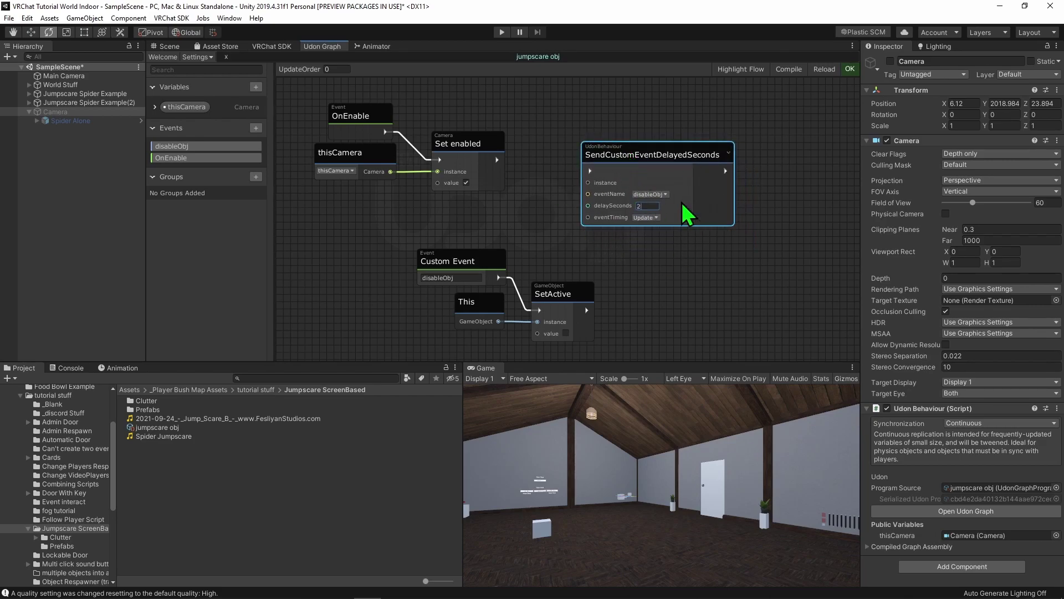
pyautogui.click(560, 143)
pyautogui.moveTo(498, 160); pyautogui.dragTo(571, 172)
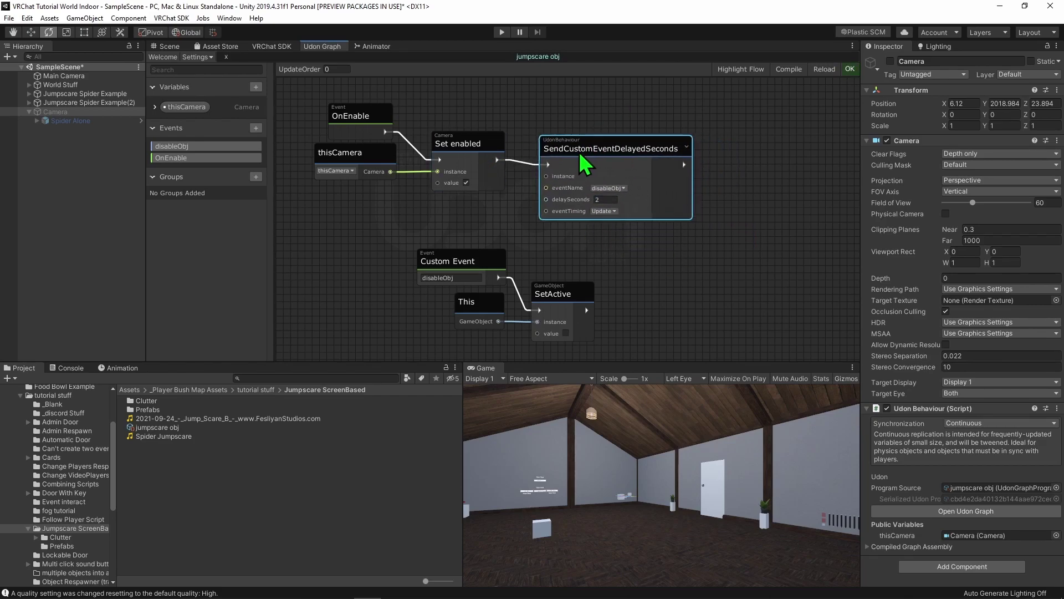
pyautogui.click(577, 108)
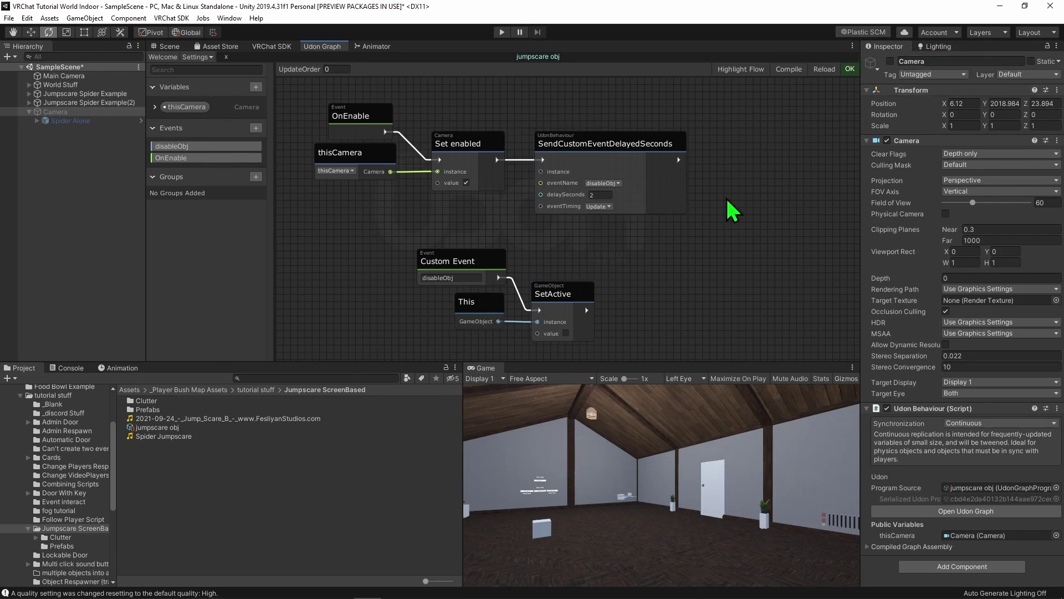
# Compile the Udon graph and play the scene, activating the Camera object twice to test its automatic shutoff.
pyautogui.click(786, 70)
pyautogui.click(166, 48)
pyautogui.click(502, 32)
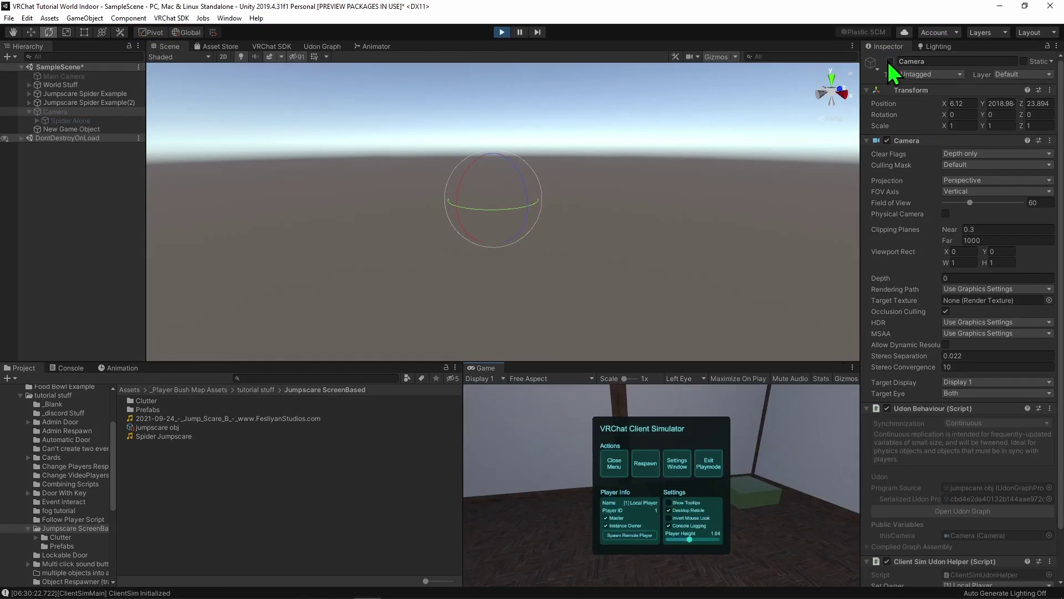
pyautogui.click(889, 61)
pyautogui.click(615, 463)
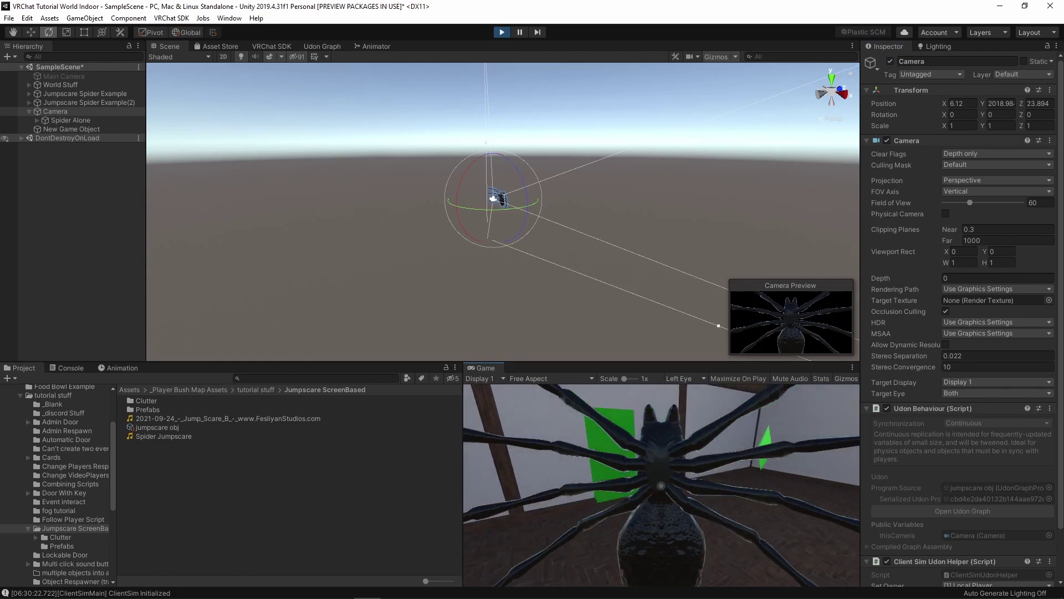
pyautogui.press('Escape')
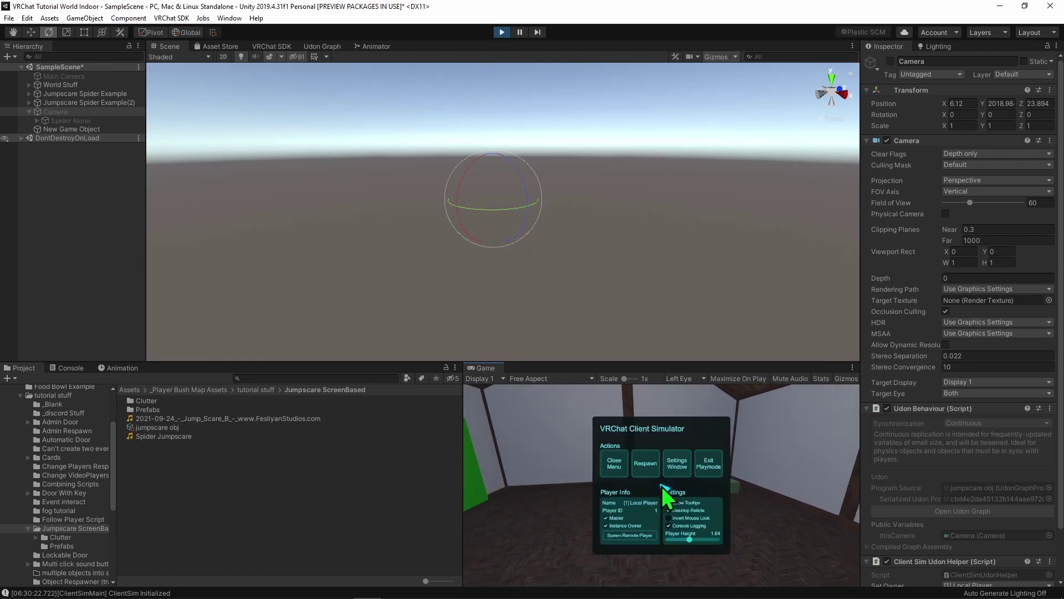
pyautogui.click(889, 61)
pyautogui.click(617, 466)
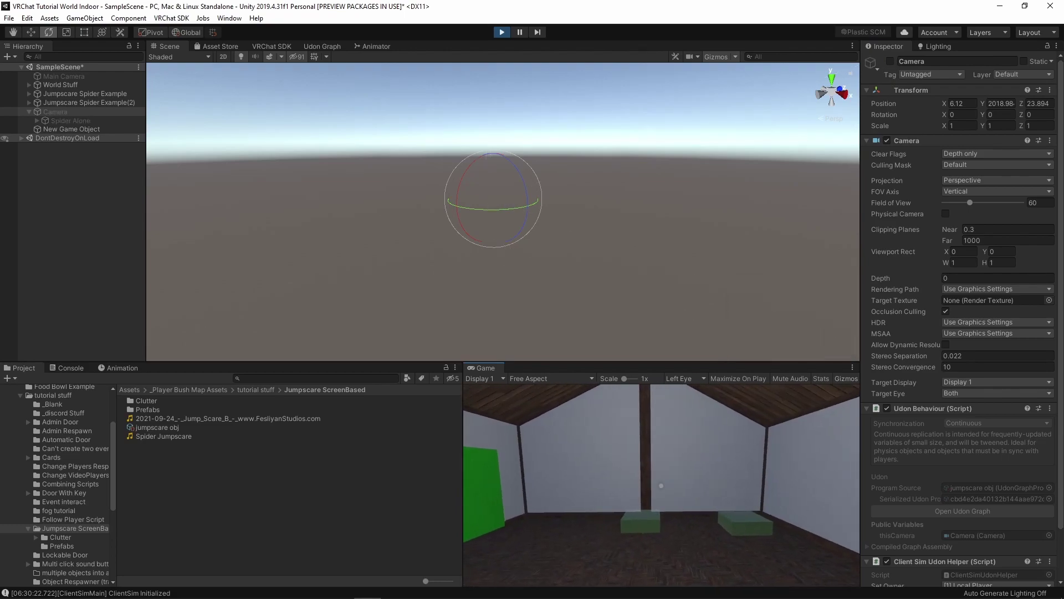
pyautogui.press('Escape')
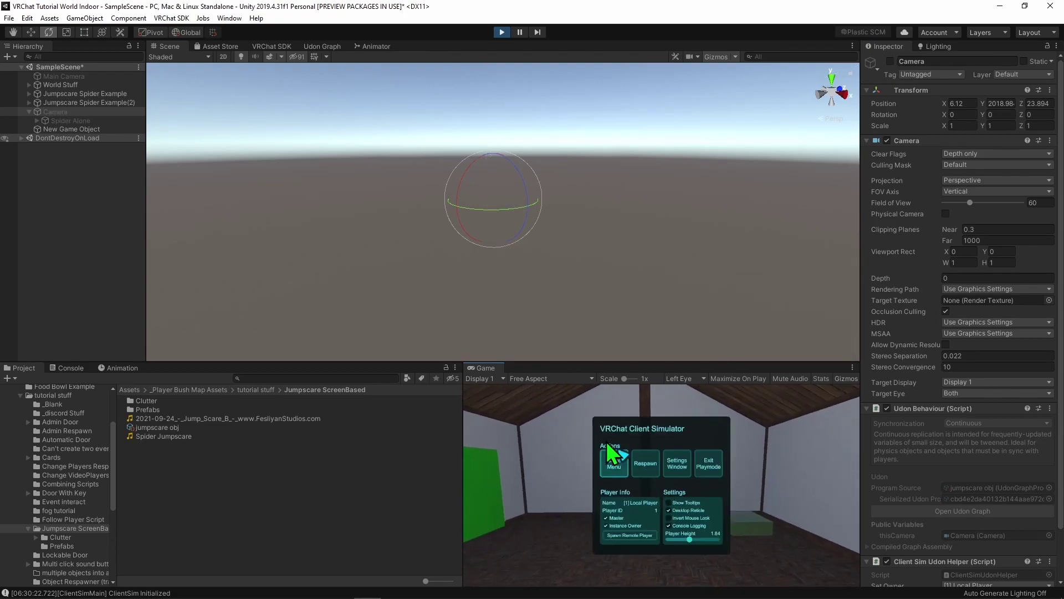
pyautogui.click(499, 36)
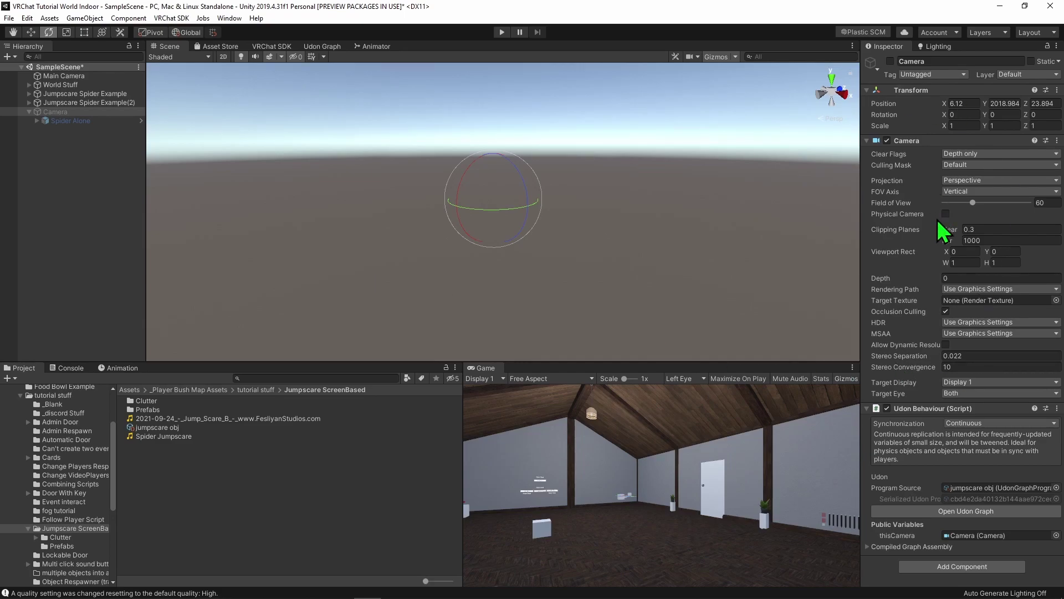
# Add a VRC Spatial Audio Source component to the spider Camera object.
pyautogui.click(970, 566)
pyautogui.write('vrc spa')
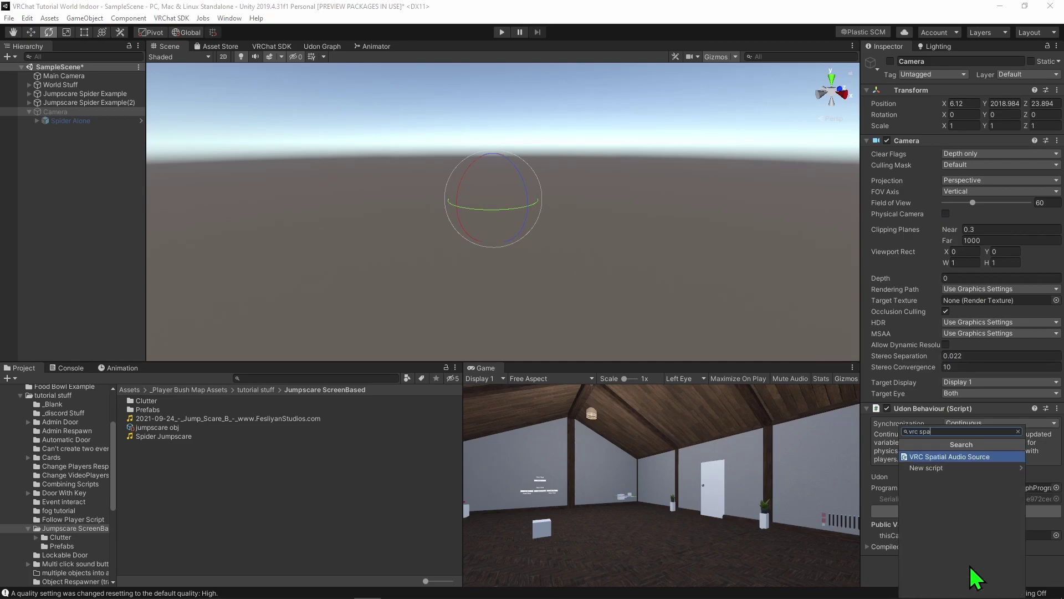
pyautogui.press('Return')
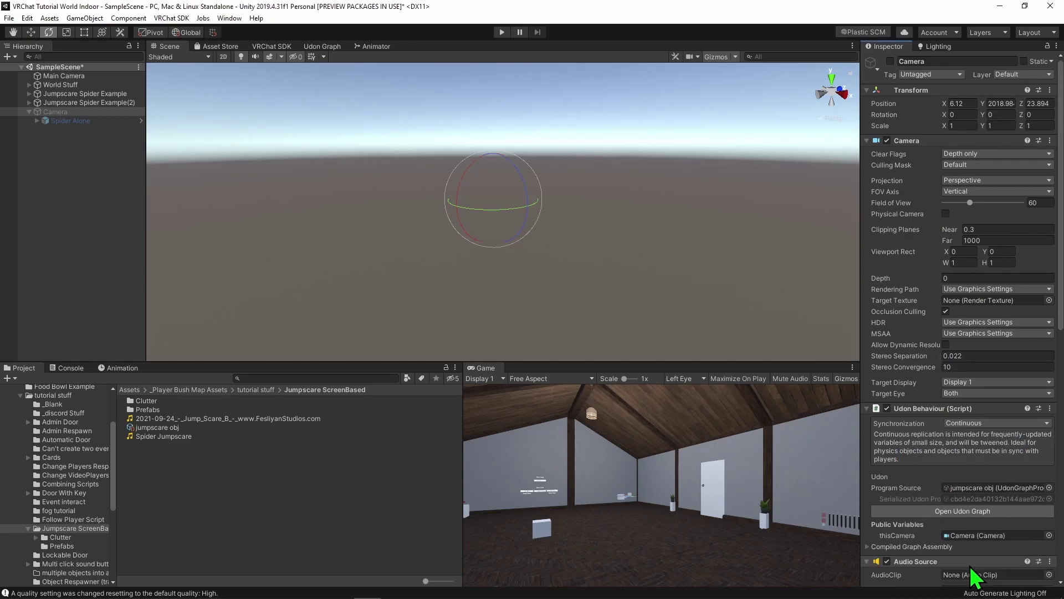
# Turn off Enable Spatialization in the VRC Spatial Audio Source's advanced options and set its Far distance to 999999.
pyautogui.scroll(-10, 898, 505)
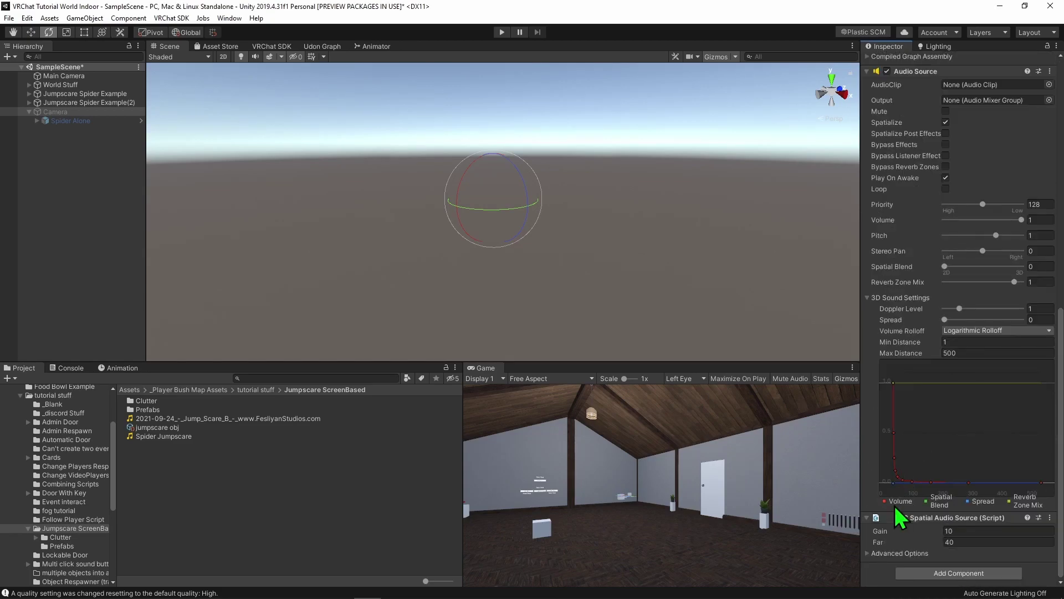
pyautogui.click(871, 553)
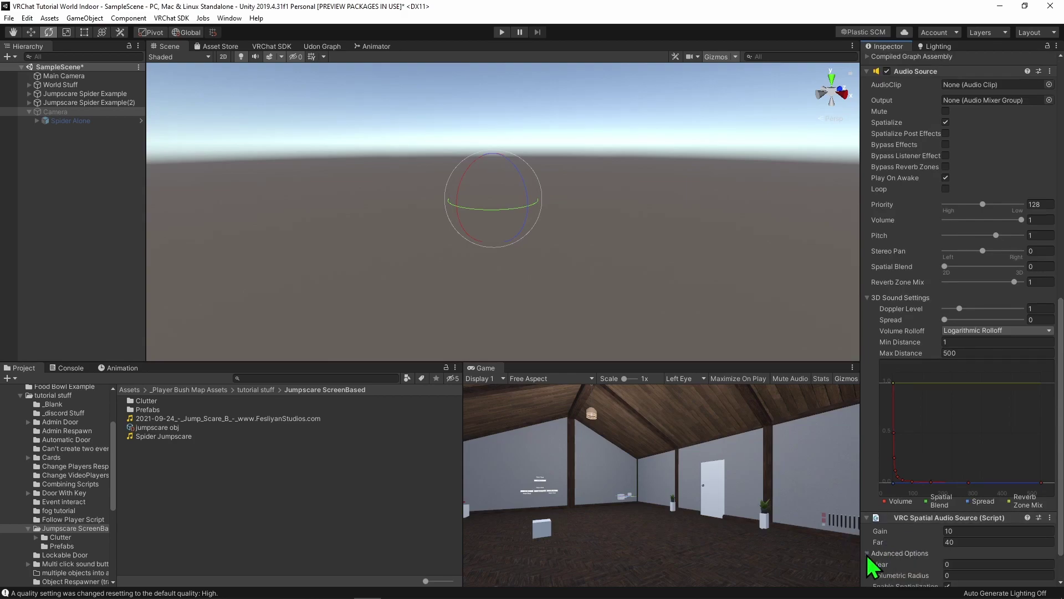
pyautogui.scroll(-3, 984, 495)
pyautogui.click(947, 553)
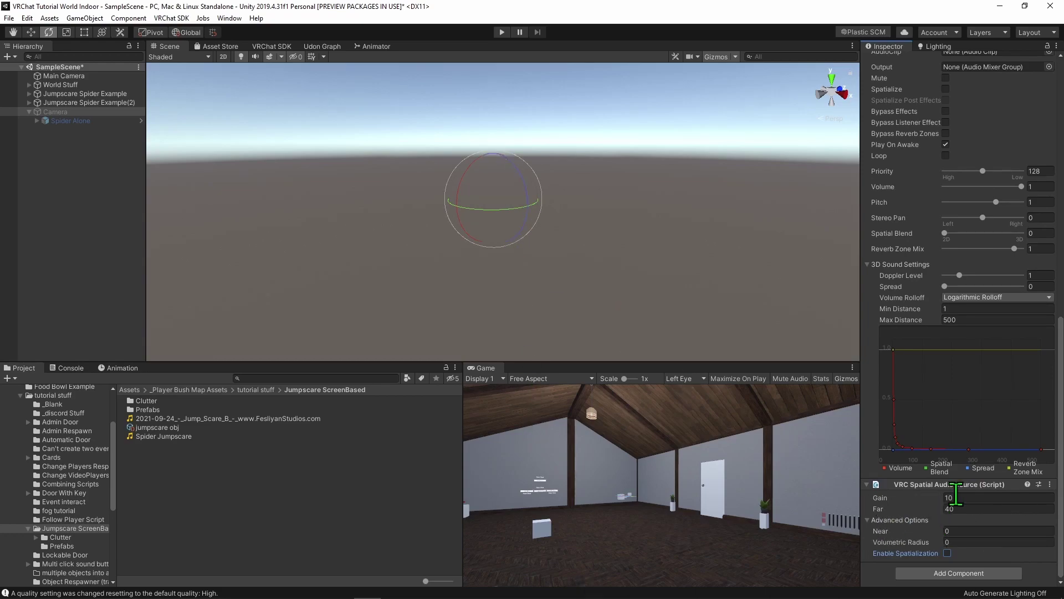
pyautogui.click(968, 509)
pyautogui.write('999999')
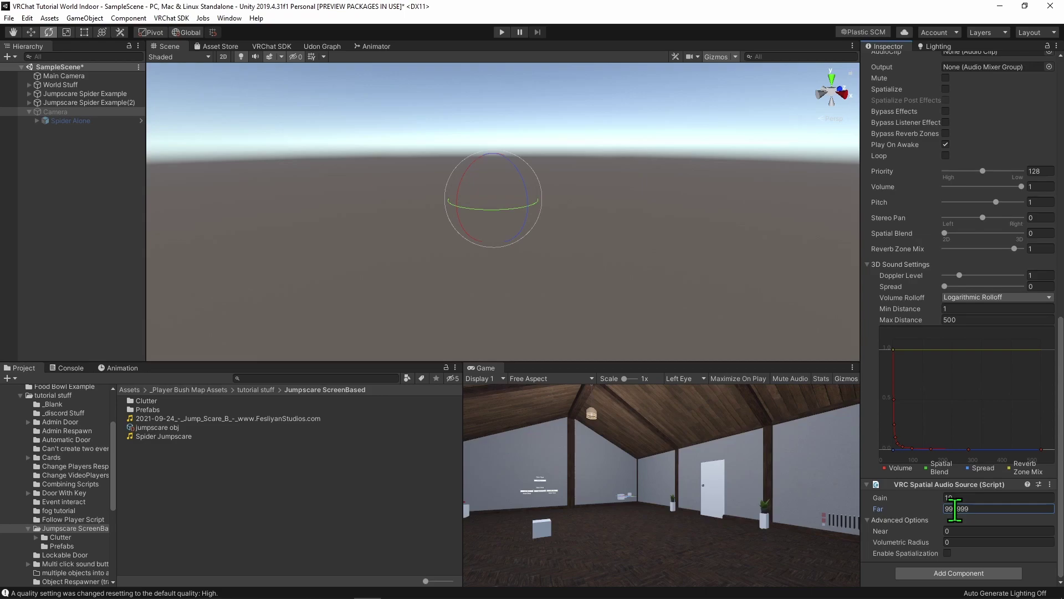
pyautogui.scroll(6, 955, 509)
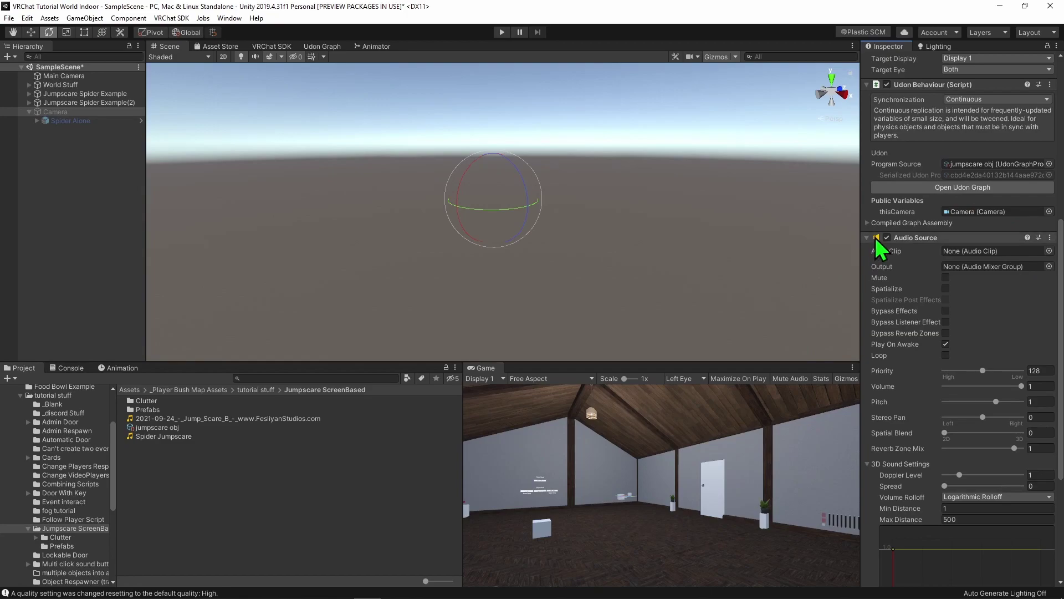
pyautogui.scroll(10, 909, 241)
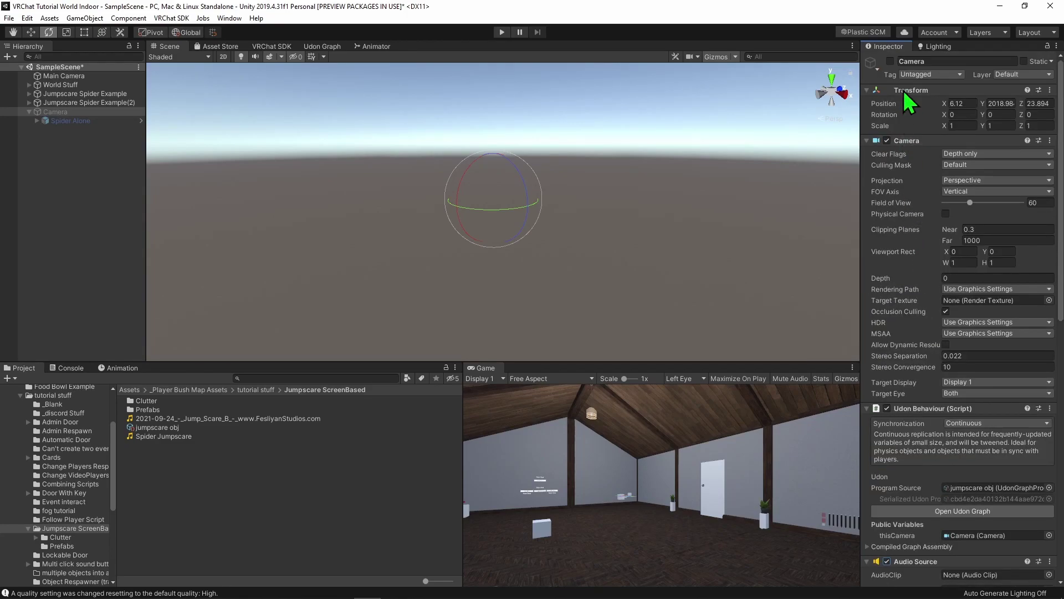
# Assign the Spider Jumpscare sound as the AudioClip of the Camera object's Audio Source.
pyautogui.scroll(-10, 884, 285)
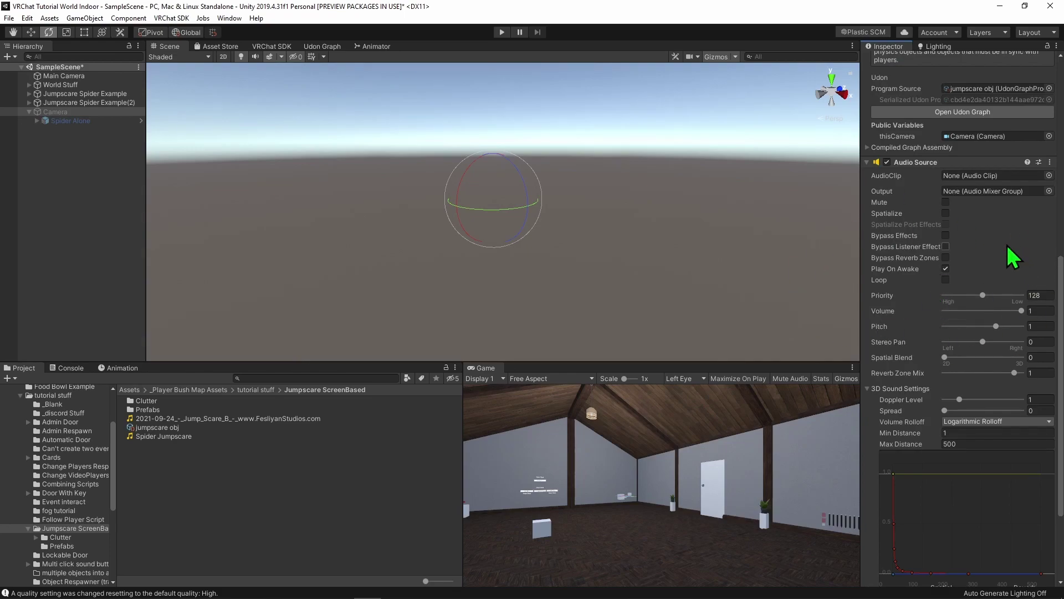
pyautogui.click(1008, 133)
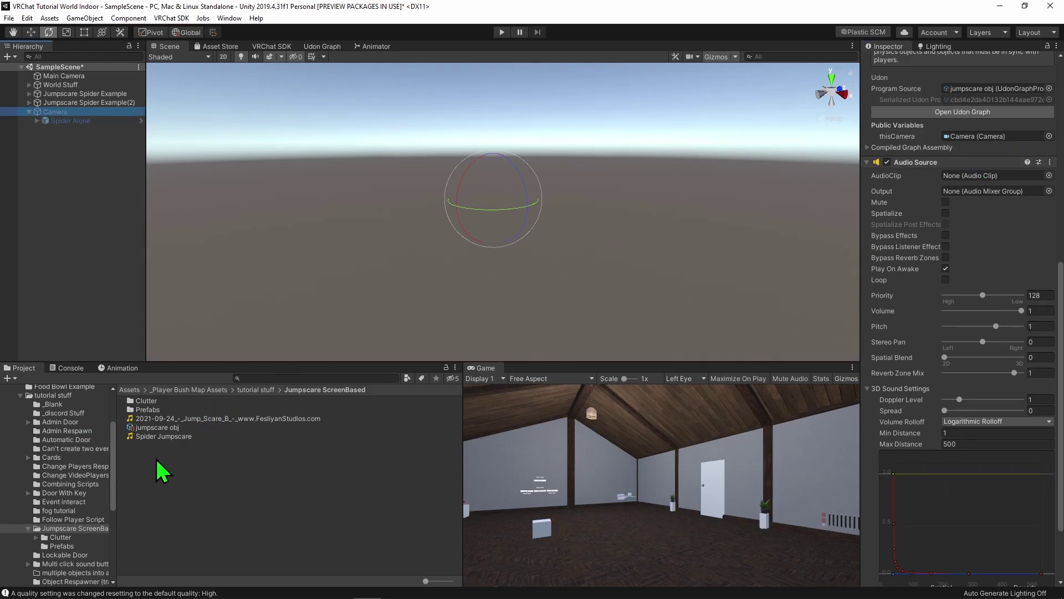
pyautogui.moveTo(150, 436); pyautogui.dragTo(971, 176)
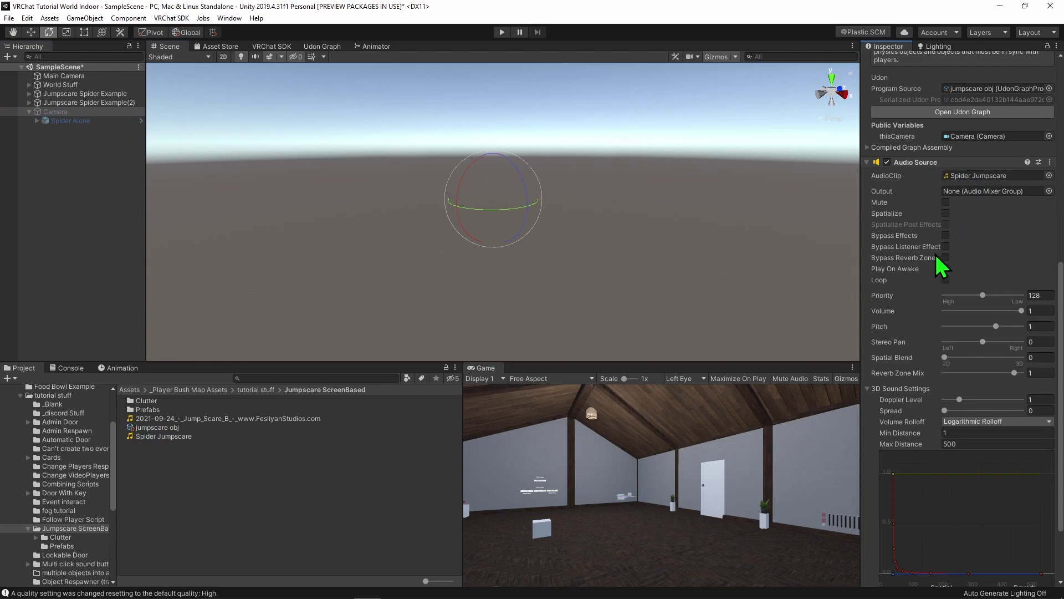
# Play the scene and activate the Camera object to test the jumpscare sound, then stop and briefly preview the overlay in edit mode.
pyautogui.click(503, 33)
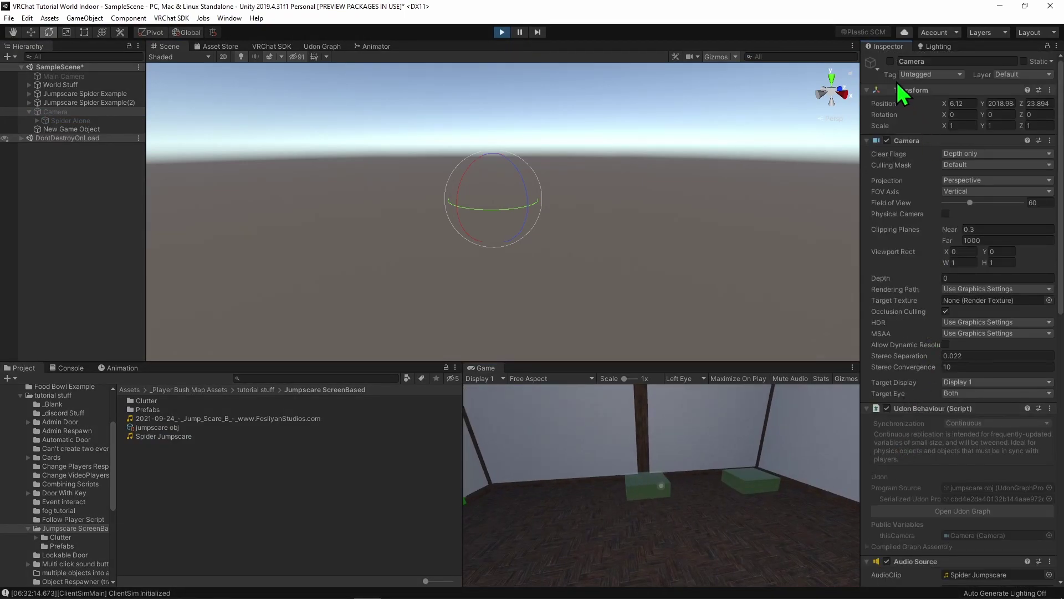
pyautogui.click(891, 61)
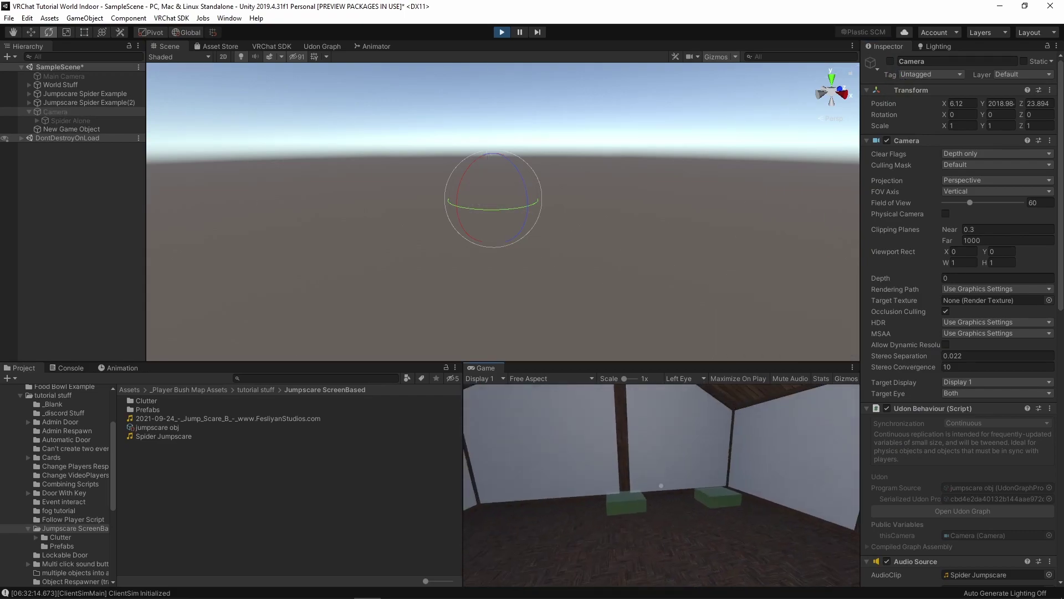
pyautogui.press('Escape')
pyautogui.hotkey('ctrl', 'p')
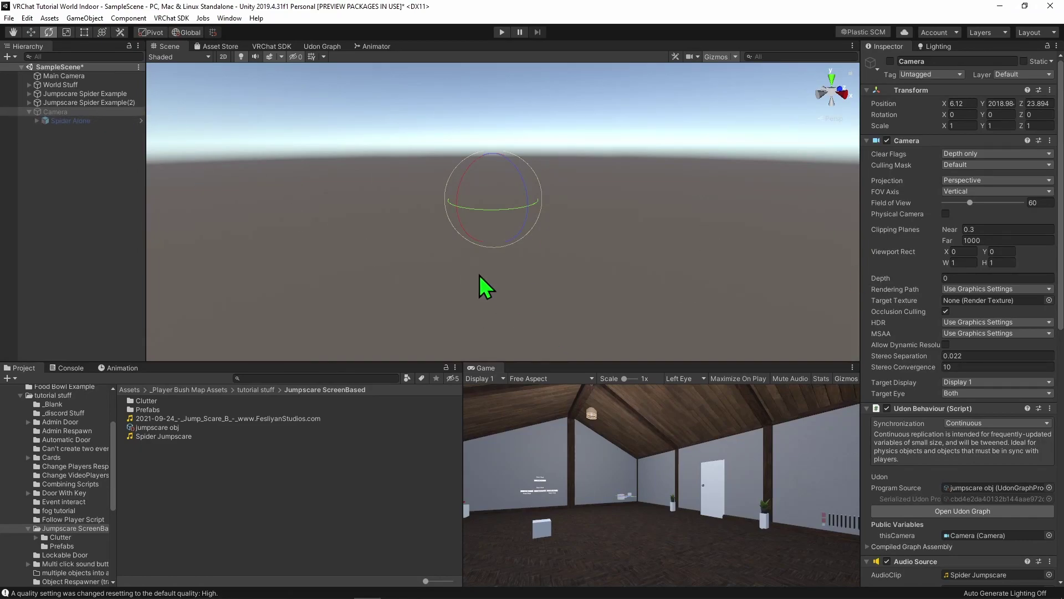
pyautogui.click(891, 62)
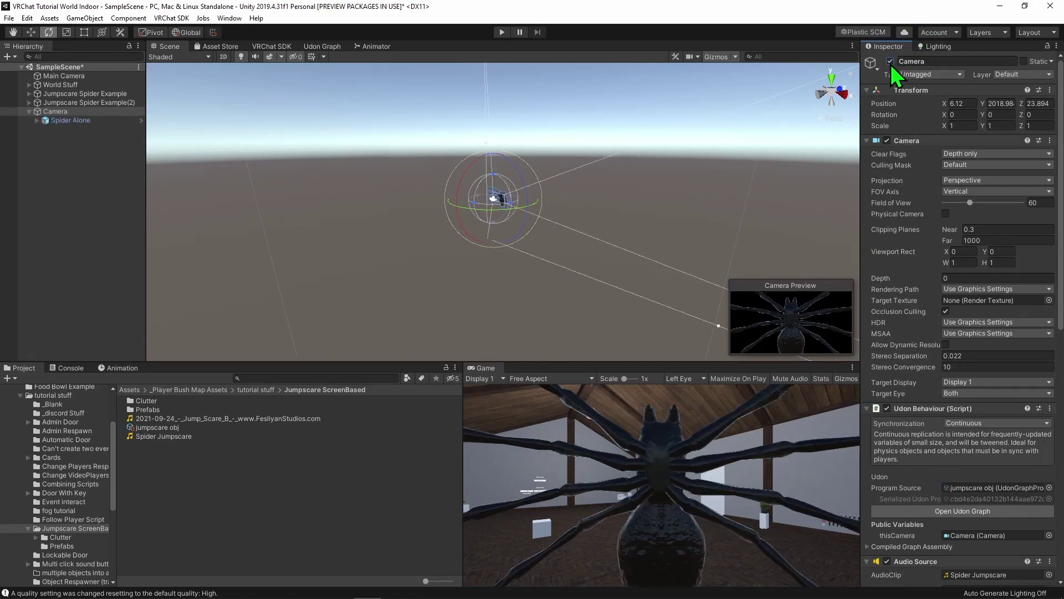
pyautogui.click(891, 61)
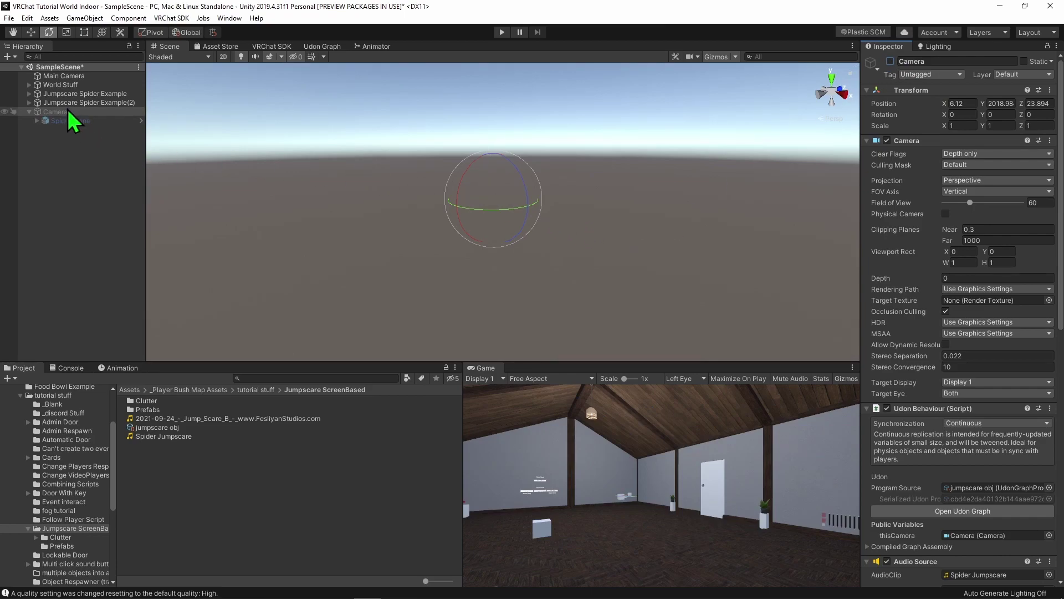
# Create a cube in the room, set its Y scale to 0.3, and place it just above the floor.
pyautogui.click(72, 139)
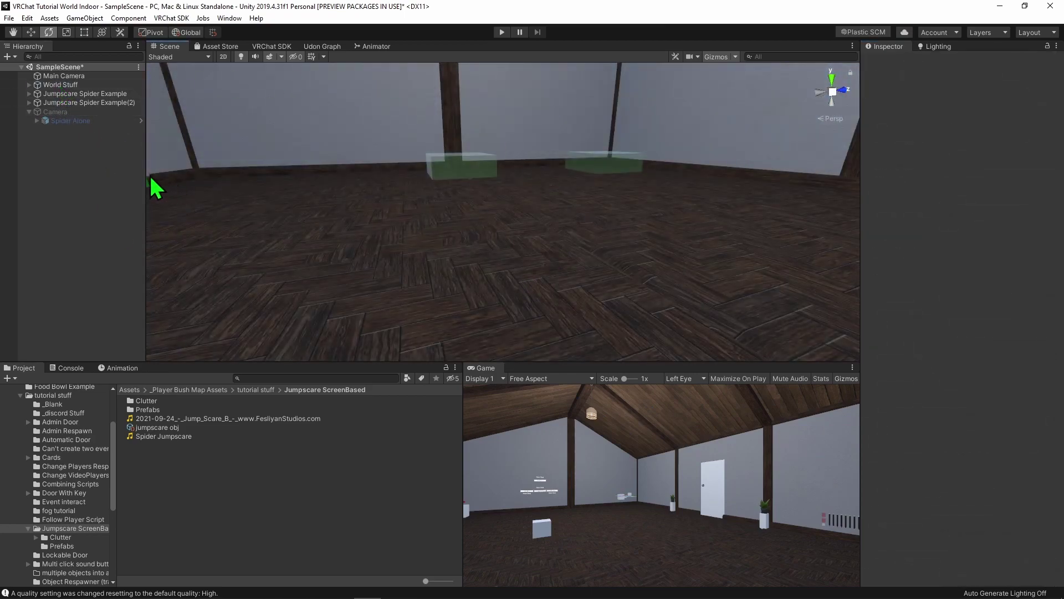
pyautogui.rightClick(71, 200)
pyautogui.moveTo(114, 314)
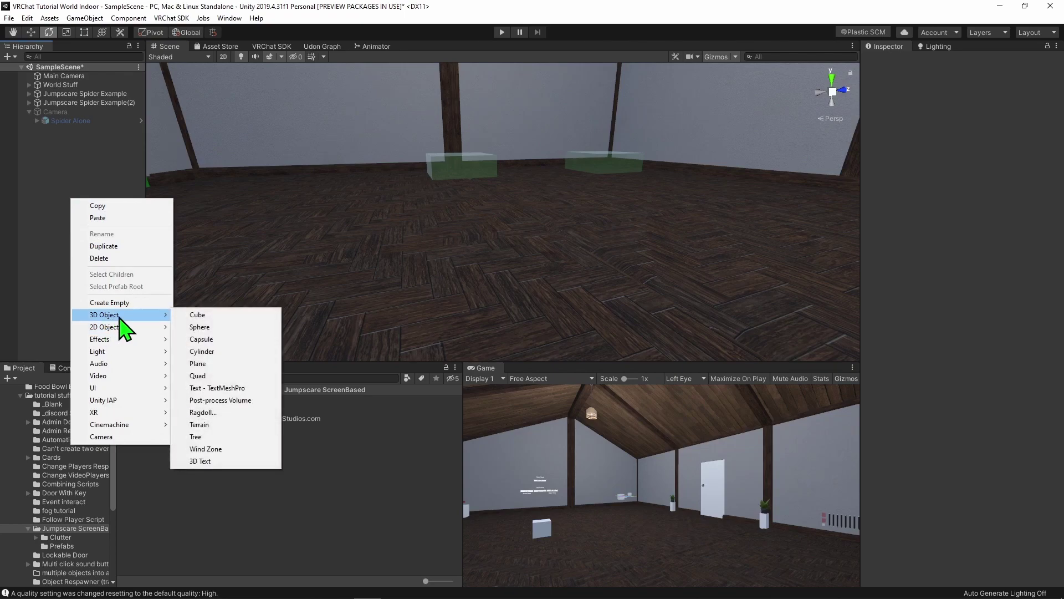
pyautogui.click(199, 315)
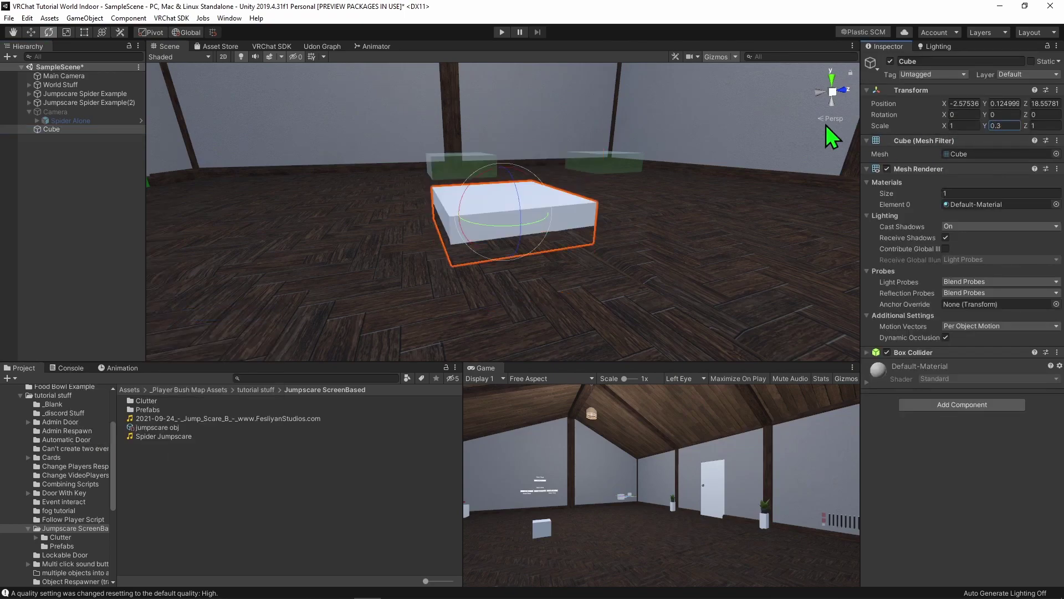
pyautogui.press('w')
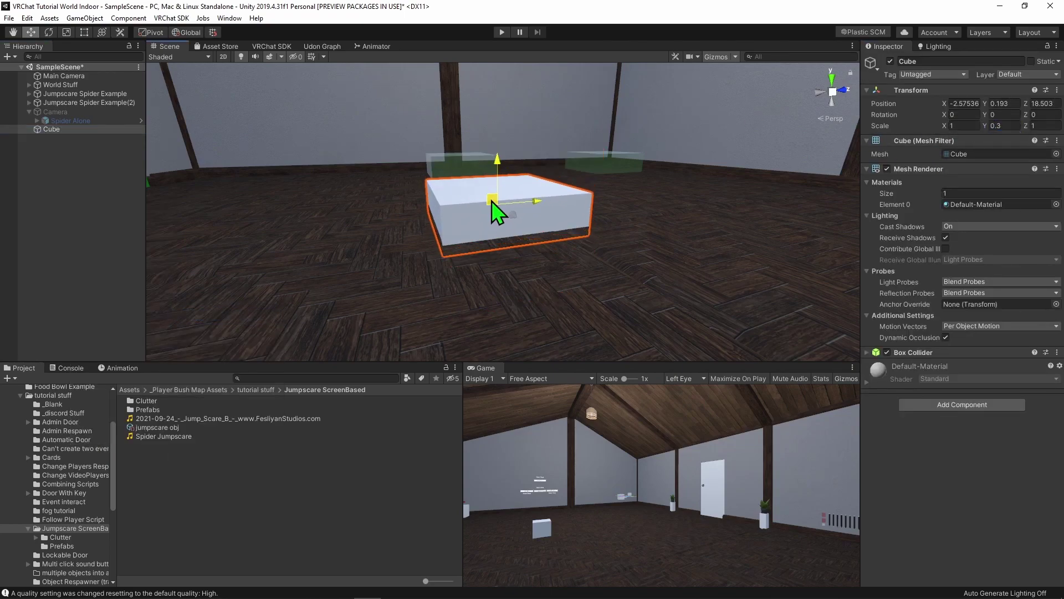
pyautogui.keyDown('alt'); pyautogui.moveTo(499, 209); pyautogui.dragTo(750, 291); pyautogui.keyUp('alt')
# Enable Is Trigger on the cube's Box Collider and toggle its Mesh Renderer off and on, leaving it enabled.
pyautogui.click(920, 353)
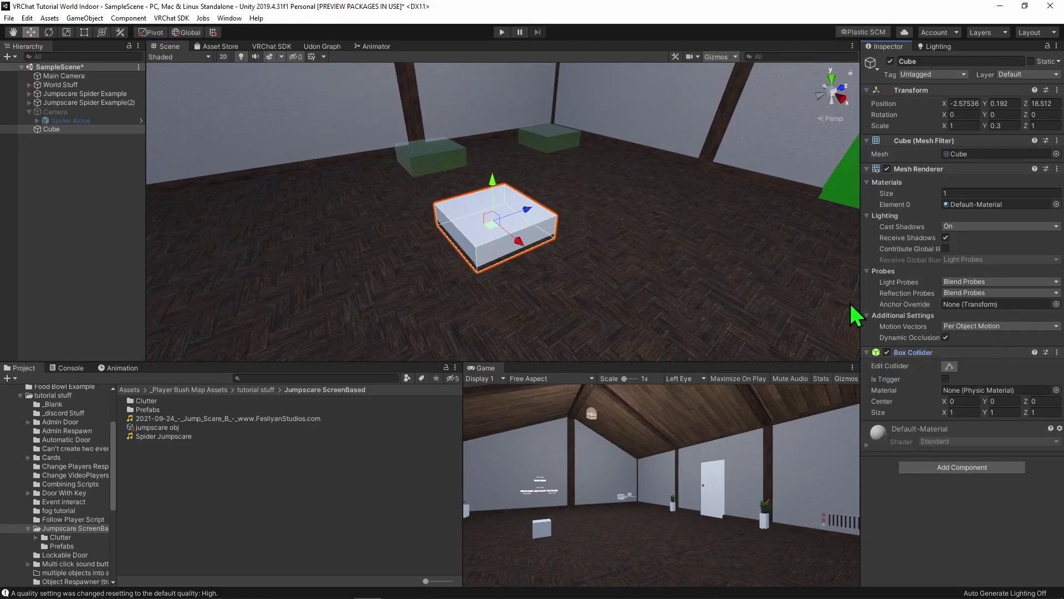
pyautogui.click(946, 378)
pyautogui.click(887, 169)
pyautogui.click(887, 169)
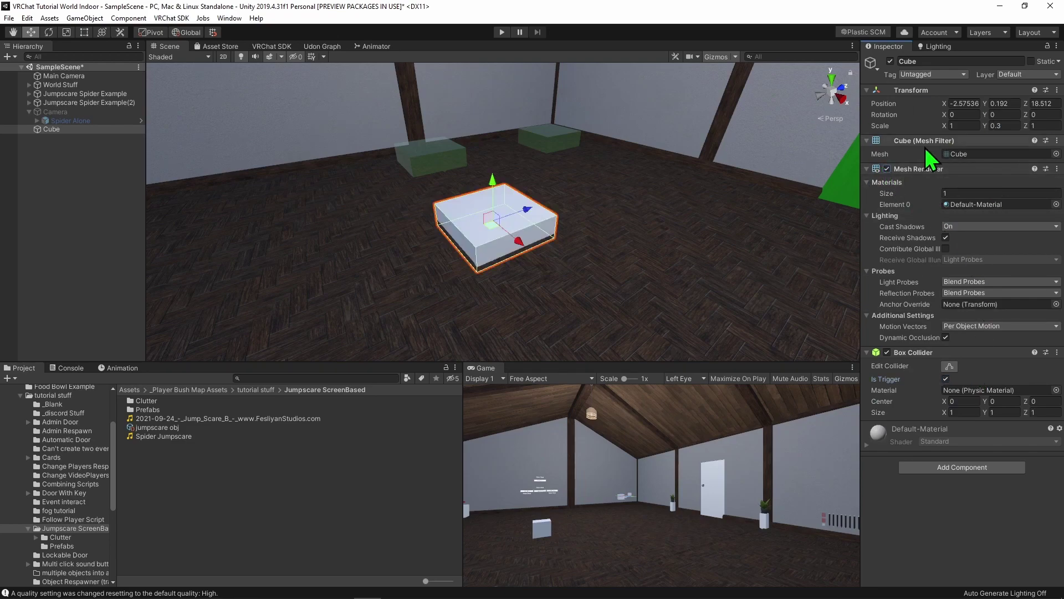
pyautogui.click(887, 168)
pyautogui.click(887, 169)
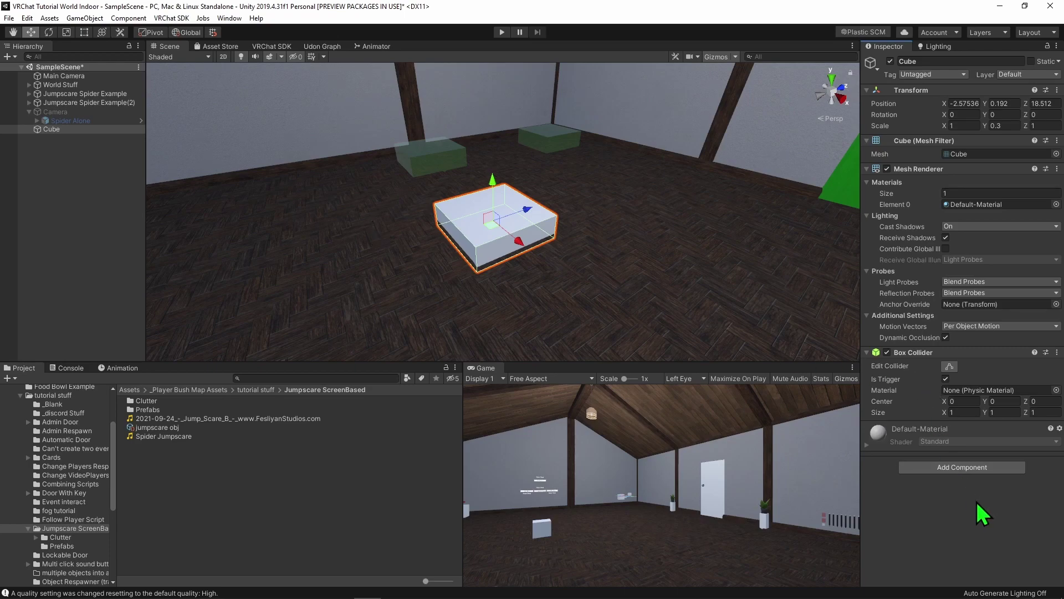
# Add an Udon Behaviour component to the cube.
pyautogui.click(964, 467)
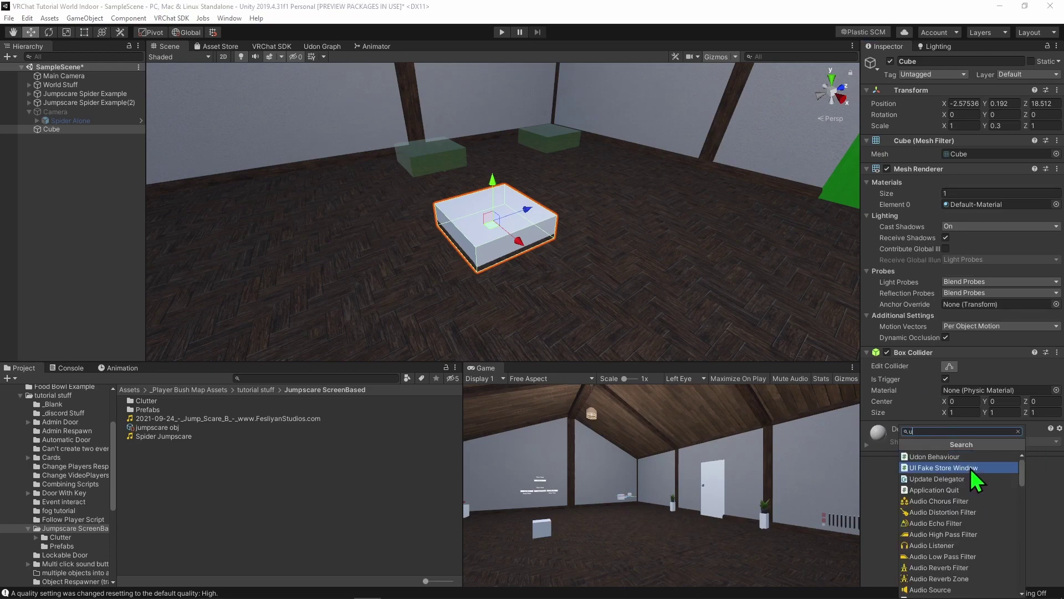
pyautogui.press('Up')
pyautogui.press('Return')
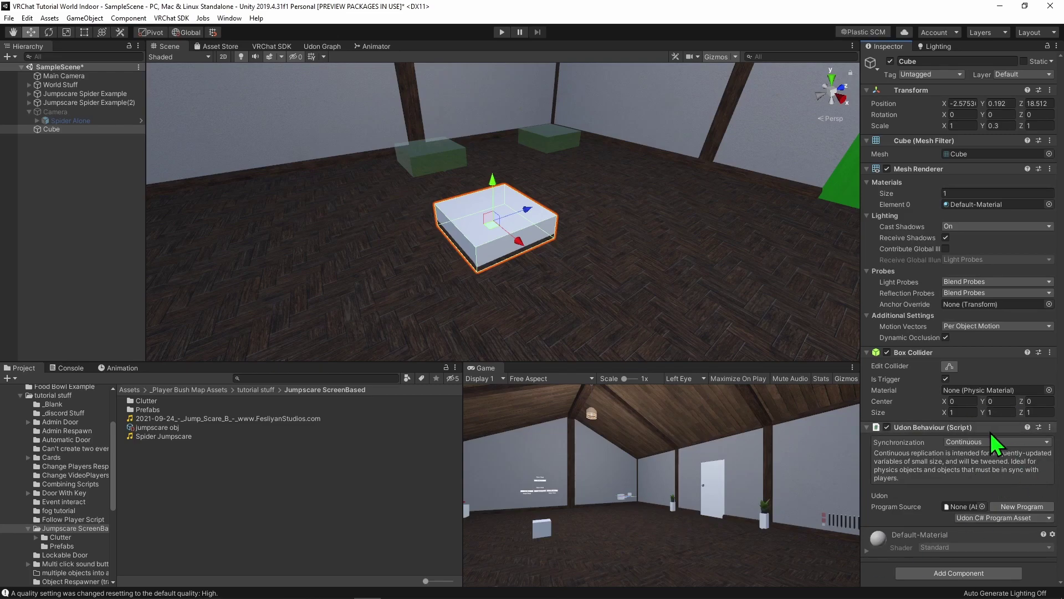
# Create an Udon graph program asset named "jumpscare trigger" in the Jumpscare ScreenBased folder.
pyautogui.rightClick(229, 491)
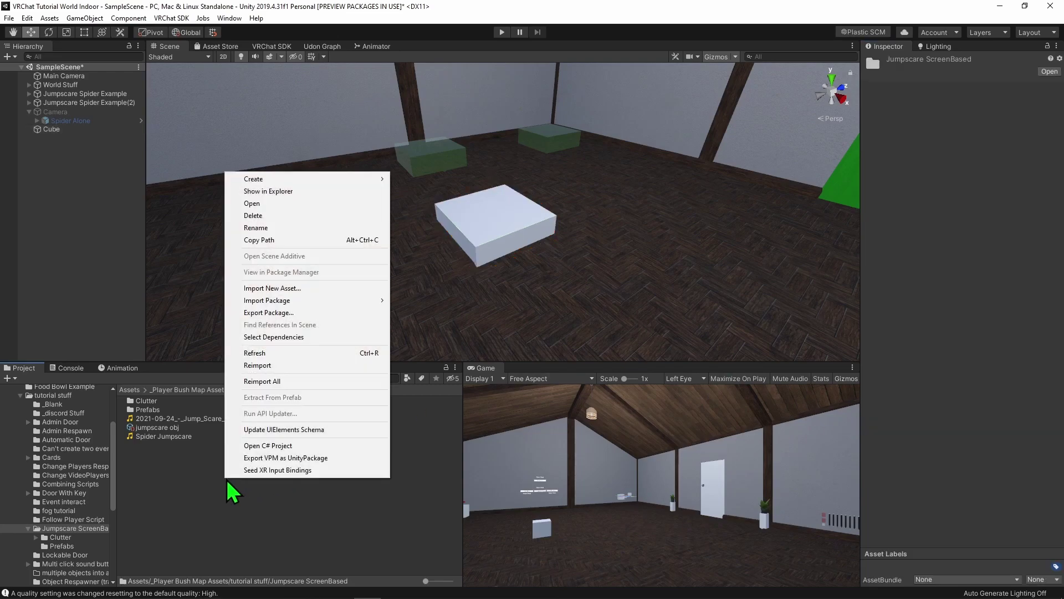
pyautogui.moveTo(291, 181)
pyautogui.moveTo(488, 80)
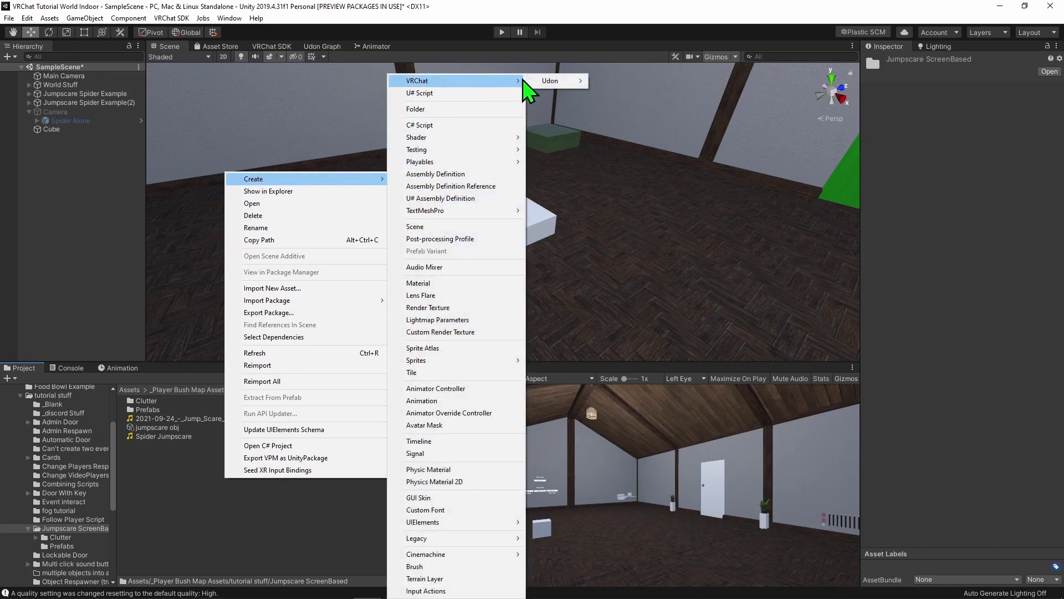
pyautogui.moveTo(554, 81)
pyautogui.click(630, 92)
pyautogui.write('jumps')
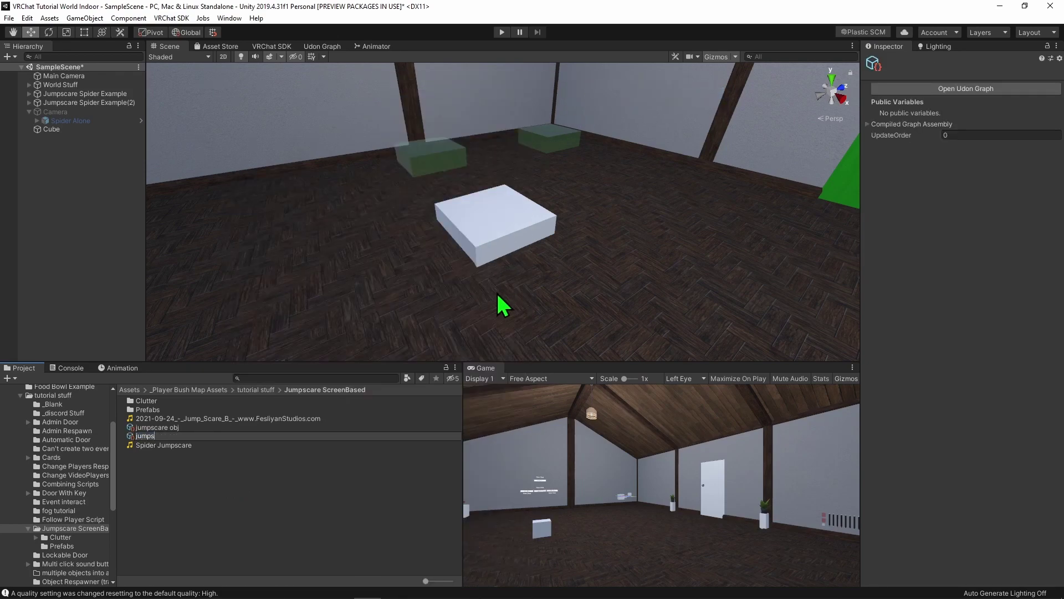
pyautogui.write('care trigger')
pyautogui.press('Return')
# Assign jumpscare trigger as the program source of the cube's Udon Behaviour and open its graph.
pyautogui.click(74, 130)
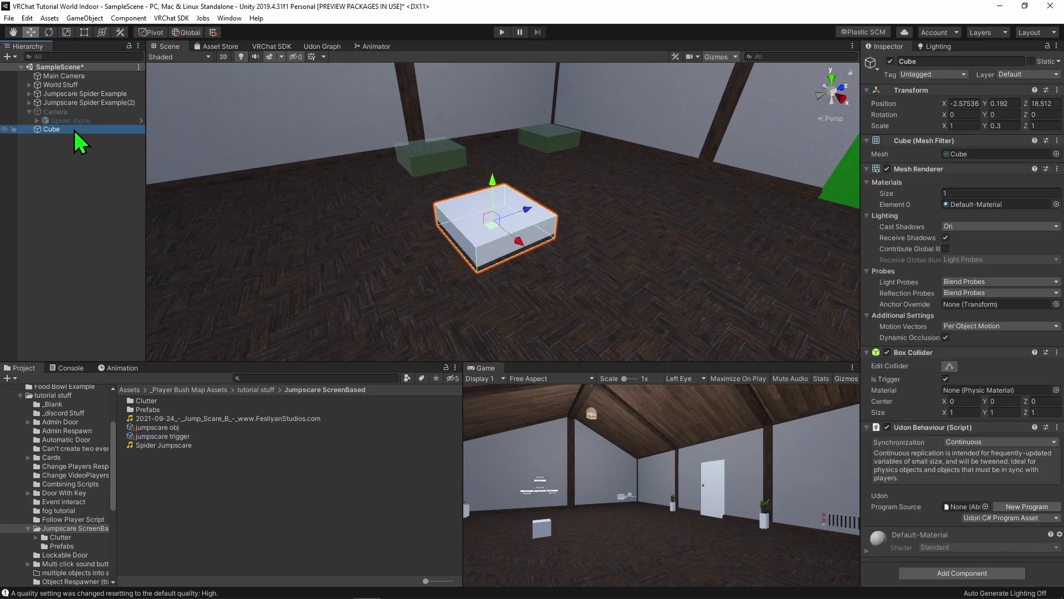
pyautogui.moveTo(156, 438); pyautogui.dragTo(967, 508)
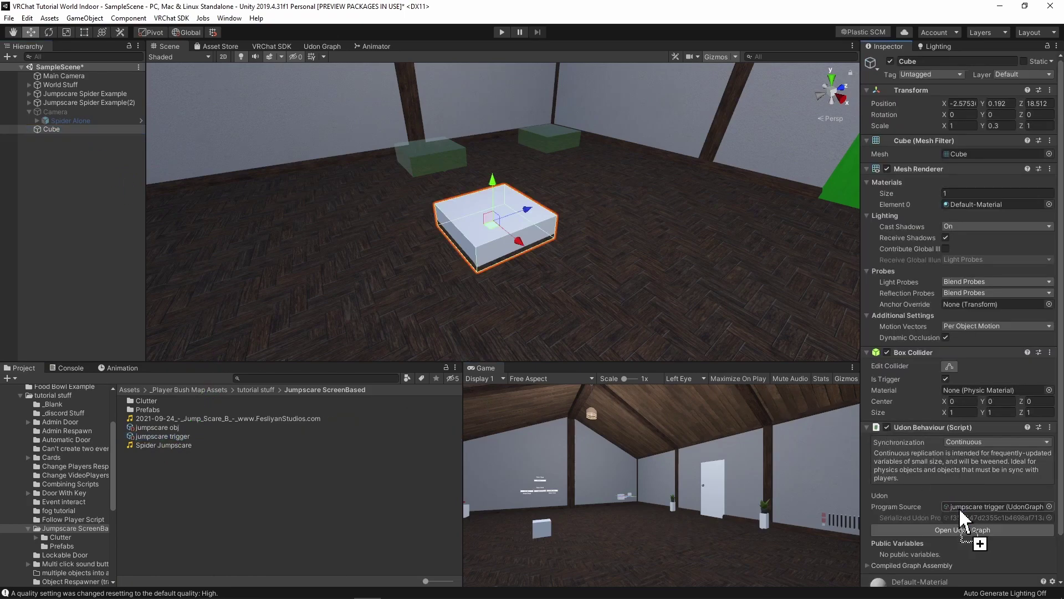
pyautogui.click(936, 530)
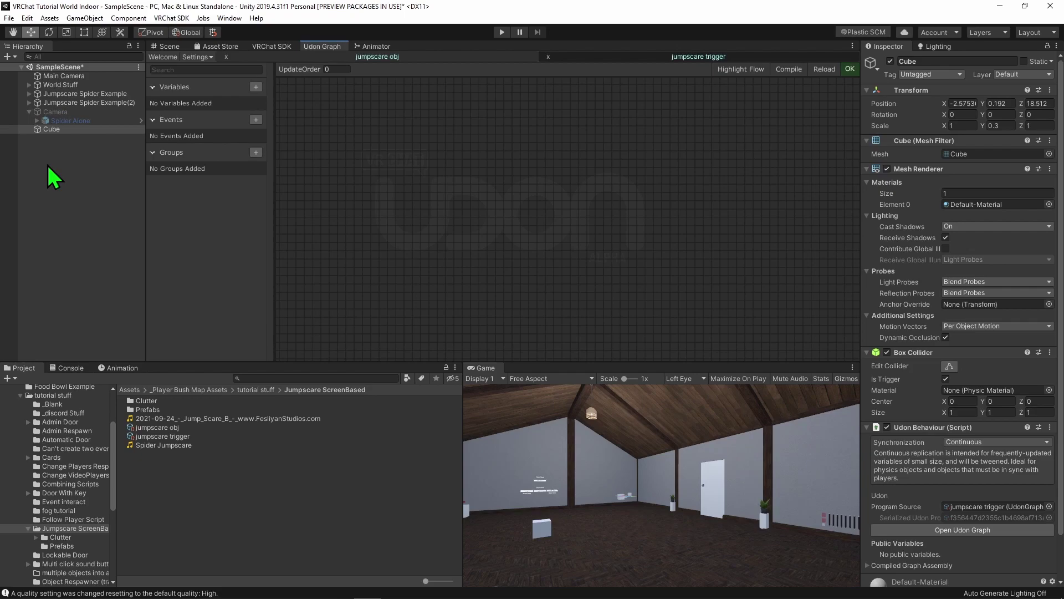
# Preview the spider overlay by switching the Camera object active and inactive twice, leaving it inactive.
pyautogui.click(46, 112)
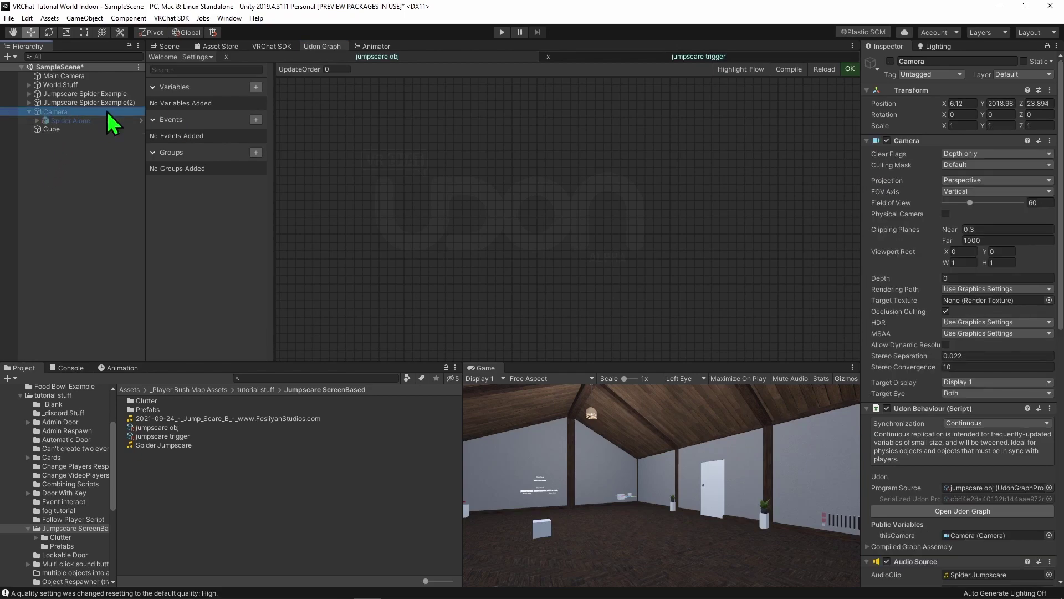
pyautogui.click(891, 62)
pyautogui.click(891, 61)
pyautogui.click(892, 62)
pyautogui.click(892, 62)
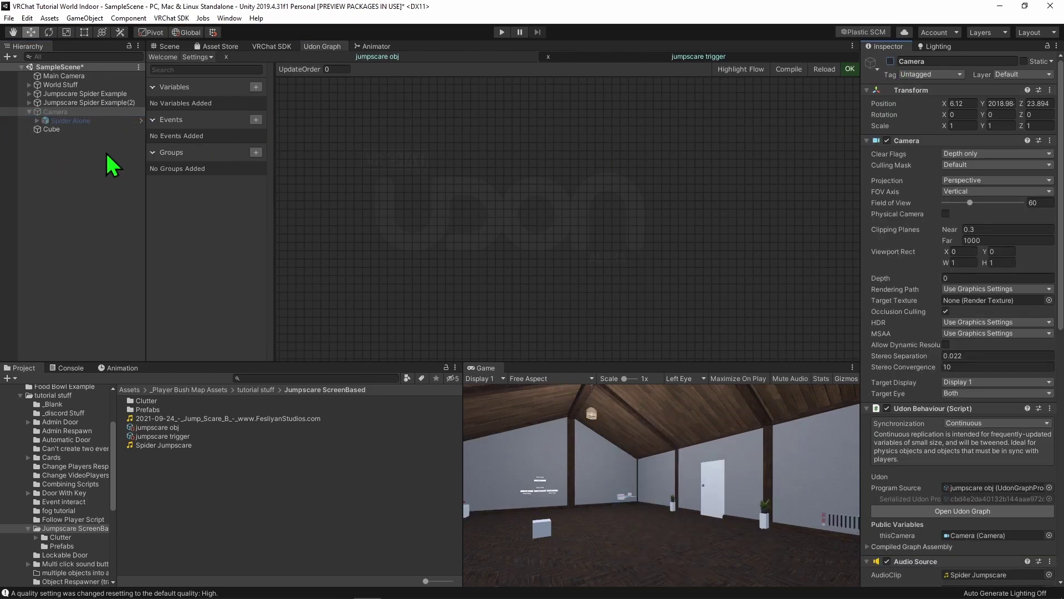
# Add an OnPlayerTriggerEnter event node to the cube's jumpscare trigger graph and place it at the start of the flow.
pyautogui.click(51, 129)
pyautogui.rightClick(453, 187)
pyautogui.click(495, 220)
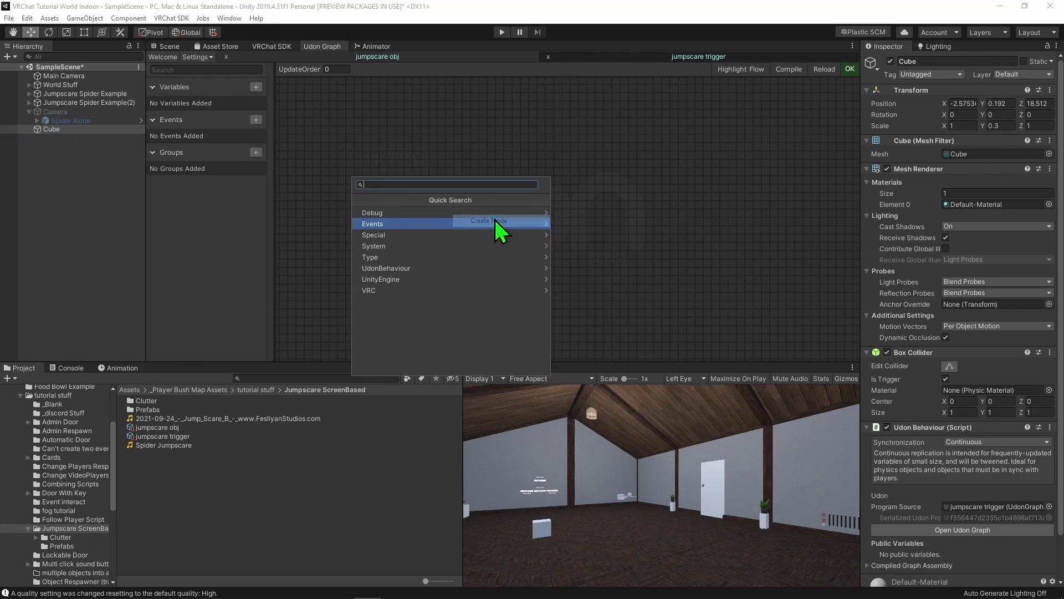
pyautogui.write('onplt')
pyautogui.press('Return')
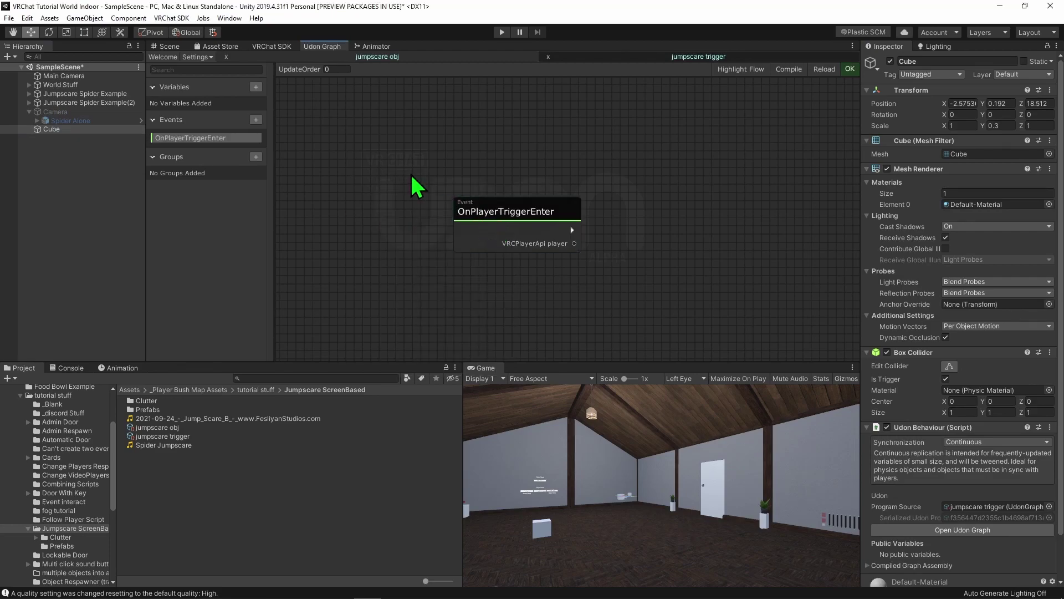
pyautogui.moveTo(495, 225); pyautogui.dragTo(404, 213)
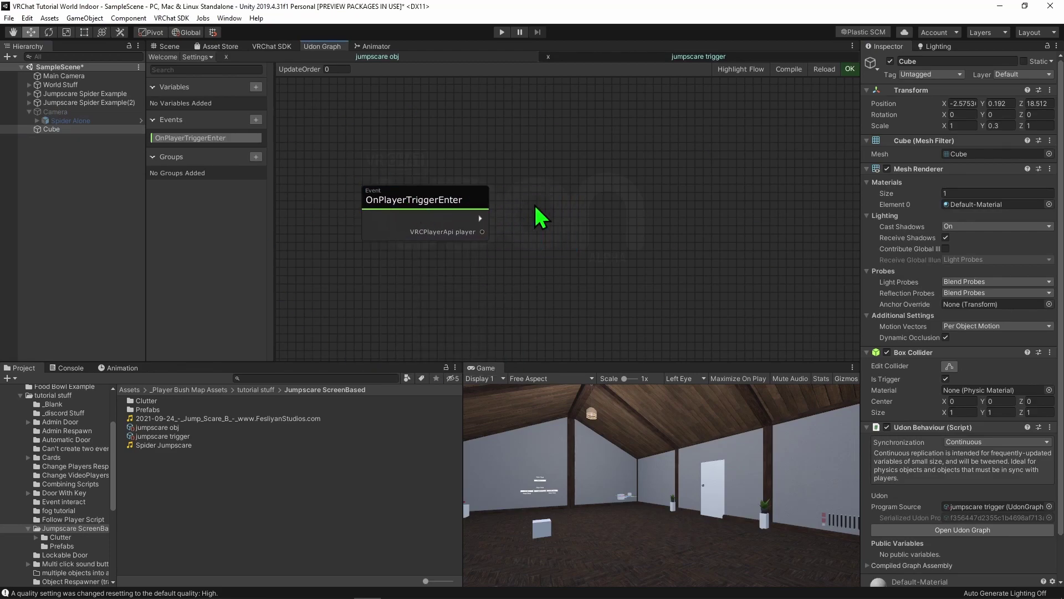
pyautogui.scroll(-2, 577, 297)
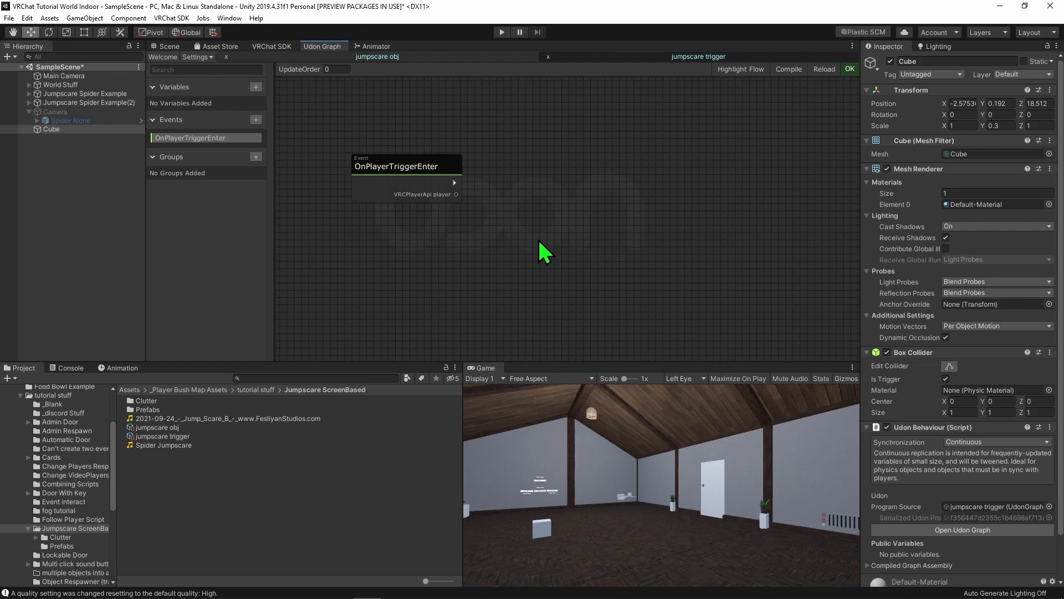
pyautogui.scroll(1, 541, 252)
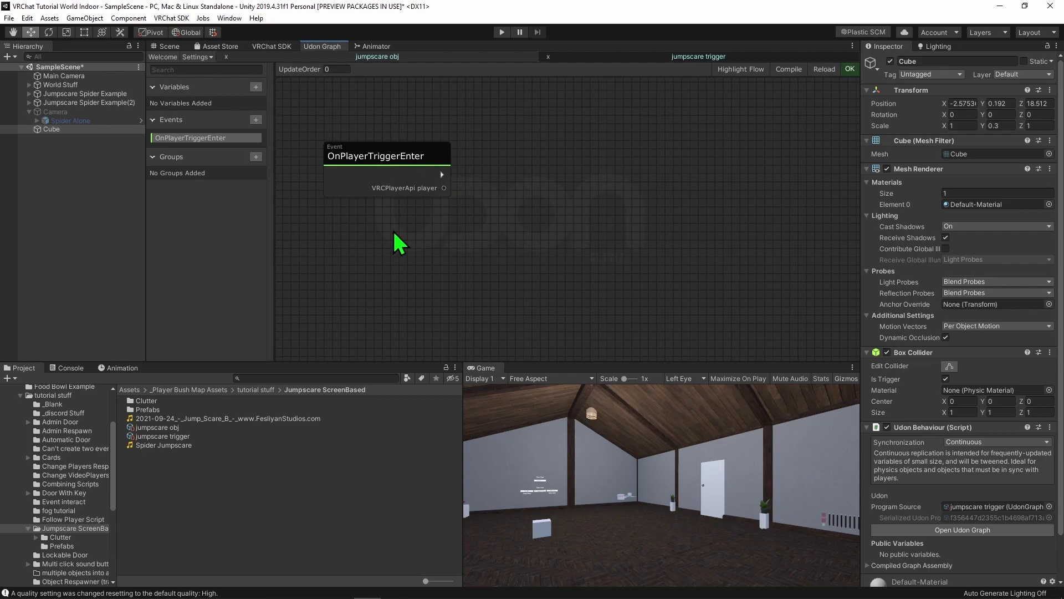
# Add Get isLocal and Branch nodes, wiring the event's player through isLocal to the Branch condition and its flow to the Branch.
pyautogui.press('space')
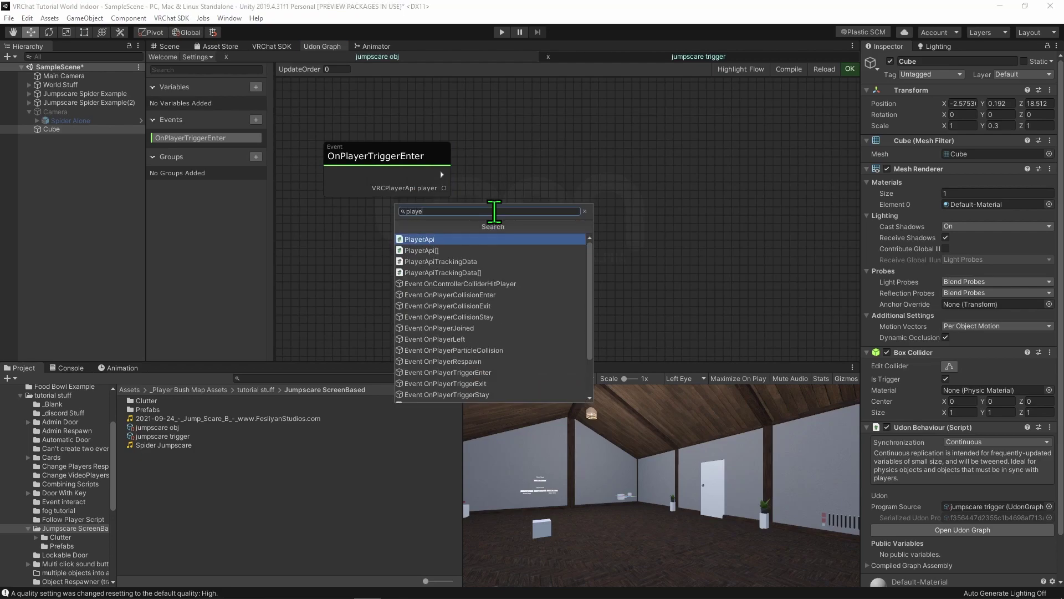
pyautogui.press('Escape')
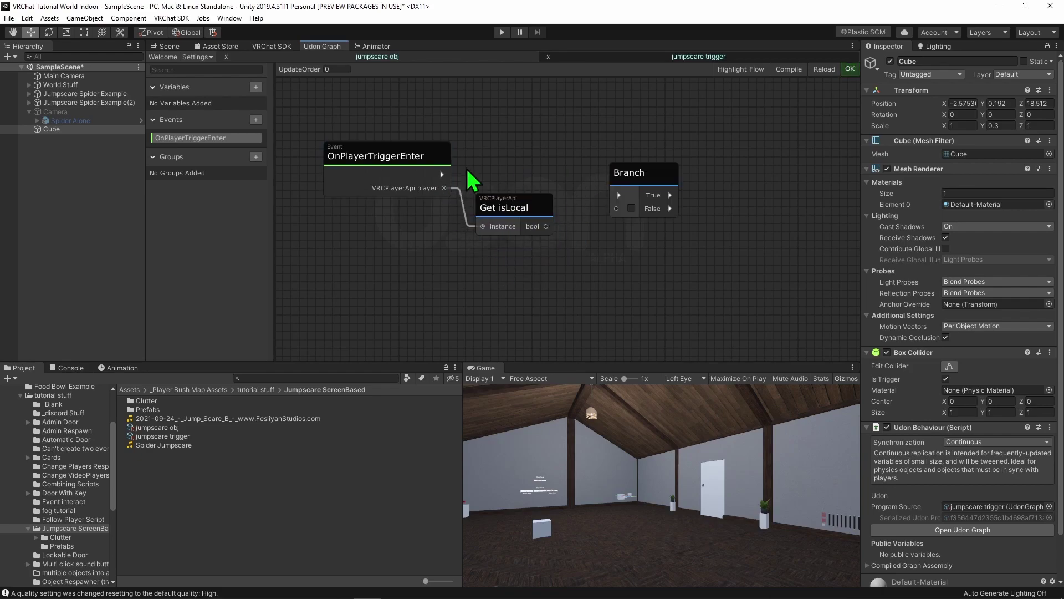
pyautogui.moveTo(442, 174); pyautogui.dragTo(618, 195)
pyautogui.moveTo(547, 227); pyautogui.dragTo(637, 311)
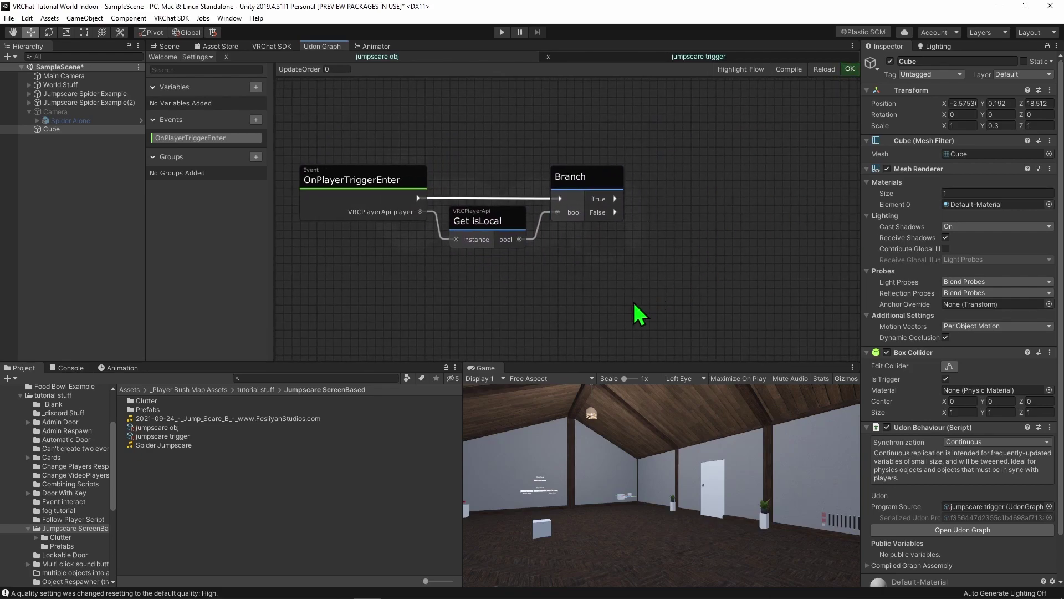
pyautogui.moveTo(637, 311); pyautogui.dragTo(636, 277, button='middle')
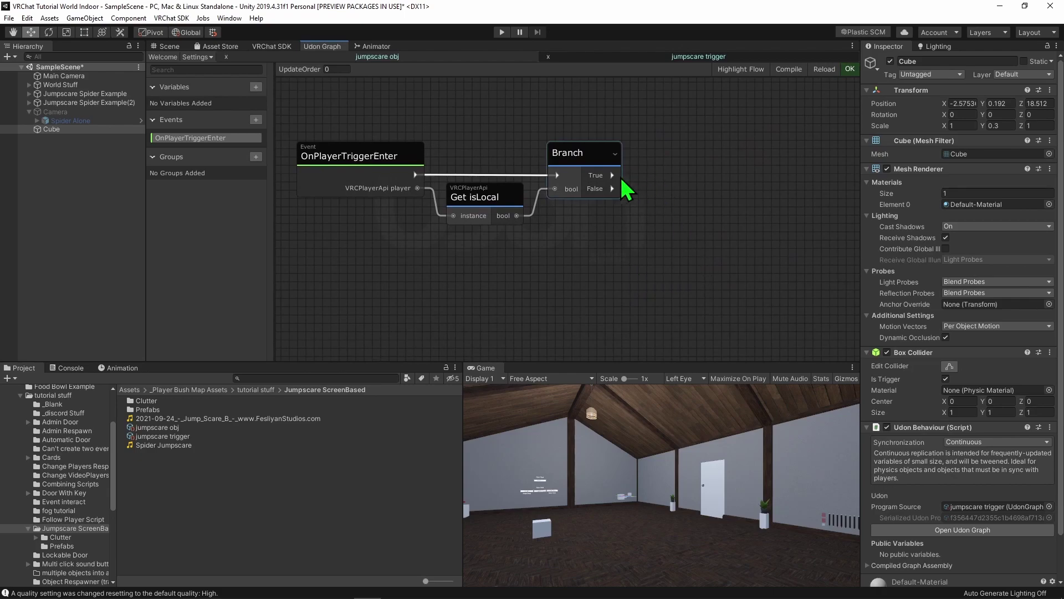
# Add a GameObject SetActive node to the trigger graph and wire the Branch's True output into its flow input.
pyautogui.press('space')
pyautogui.write('gam')
pyautogui.press('Return')
pyautogui.write('setac')
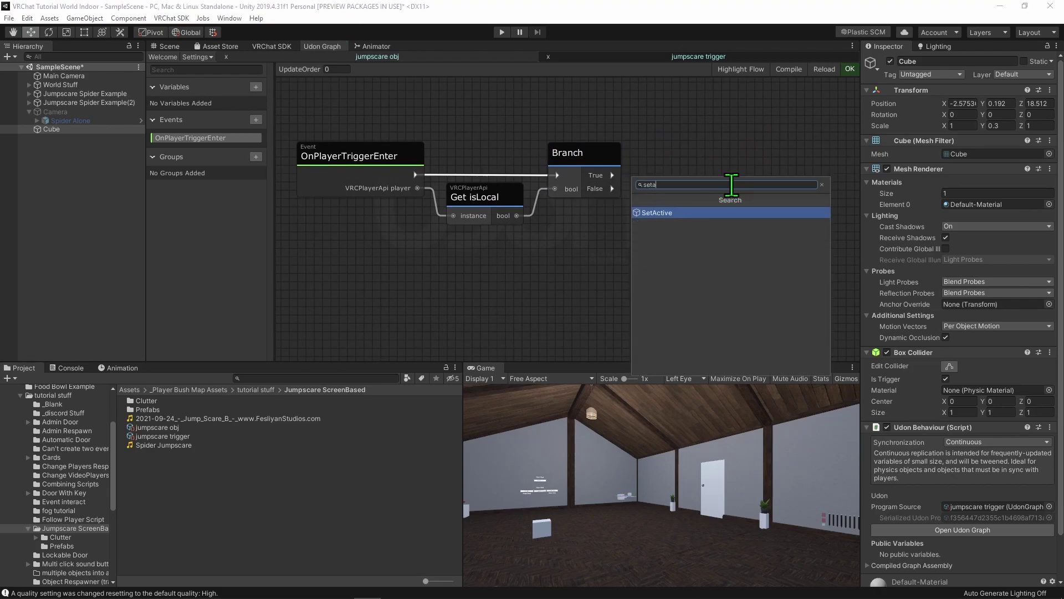
pyautogui.press('Return')
pyautogui.moveTo(613, 176); pyautogui.dragTo(754, 174)
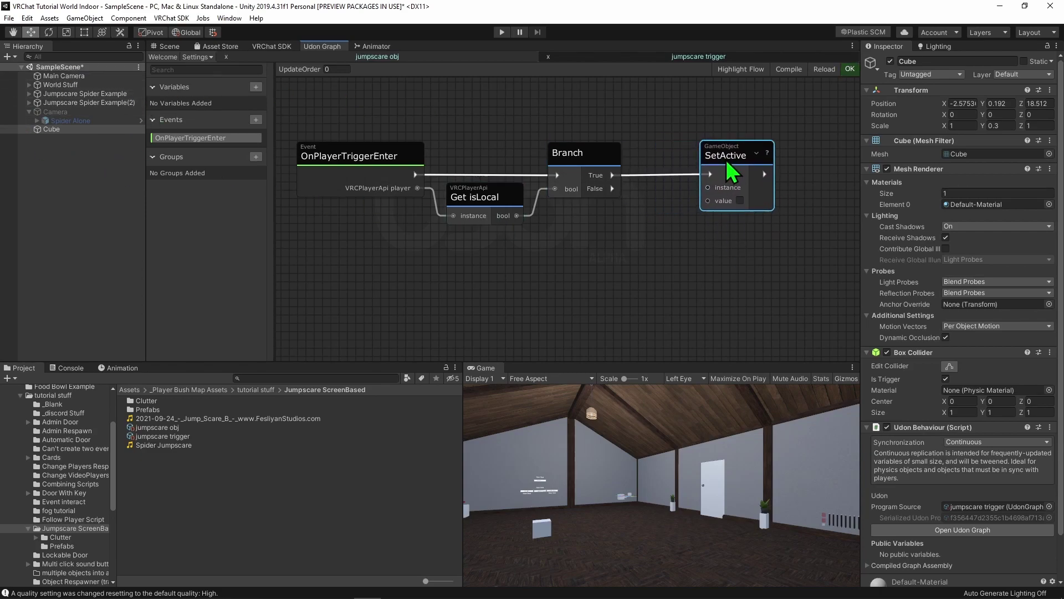
pyautogui.click(737, 122)
# Add a GameObject variable named targetObj to the trigger graph and make it public.
pyautogui.click(256, 88)
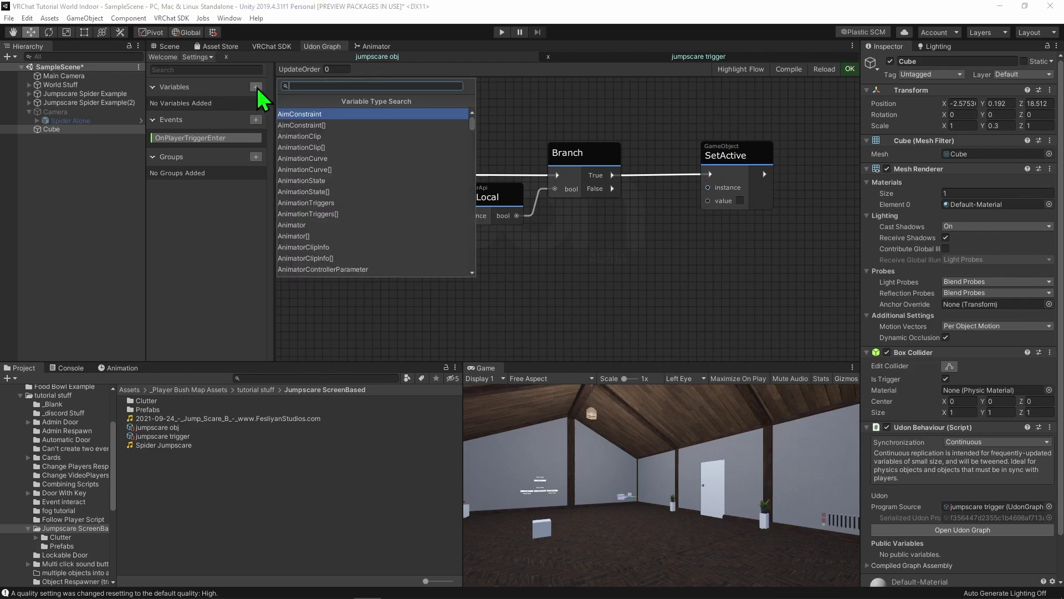
pyautogui.write('gameobject')
pyautogui.press('Return')
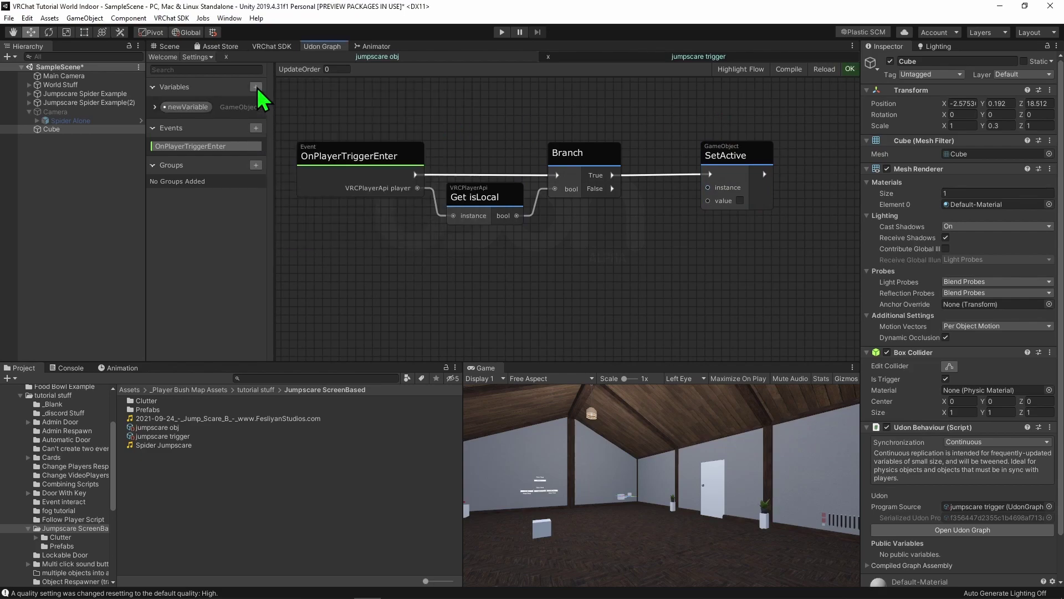
pyautogui.doubleClick(189, 107)
pyautogui.write('targetObj')
pyautogui.press('Return')
pyautogui.click(155, 107)
pyautogui.click(167, 124)
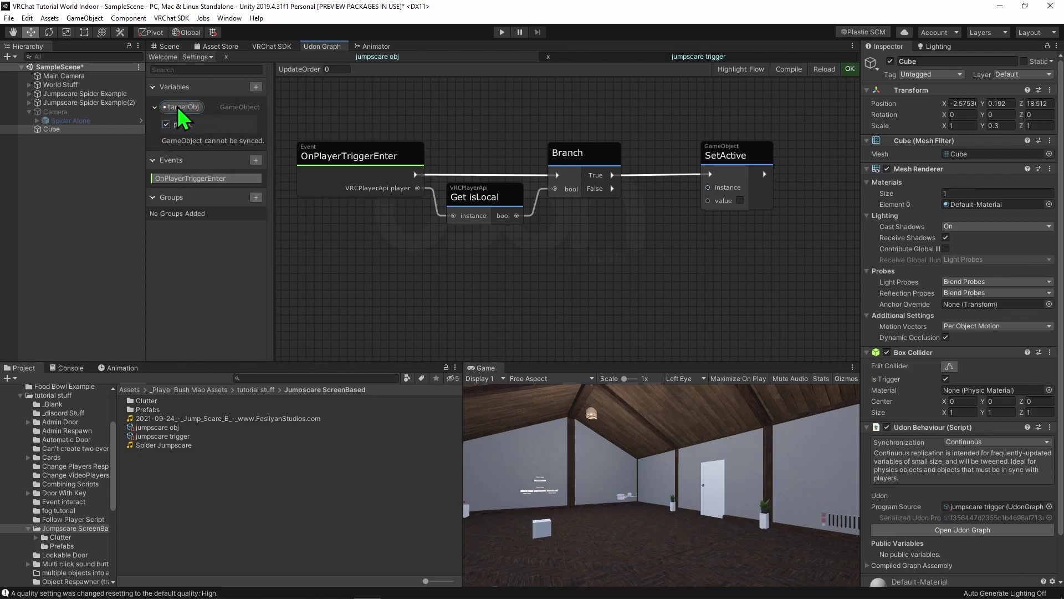
# Place a targetObj node, wire it to the SetActive instance with value enabled, and compile the graph.
pyautogui.moveTo(183, 107); pyautogui.dragTo(565, 109)
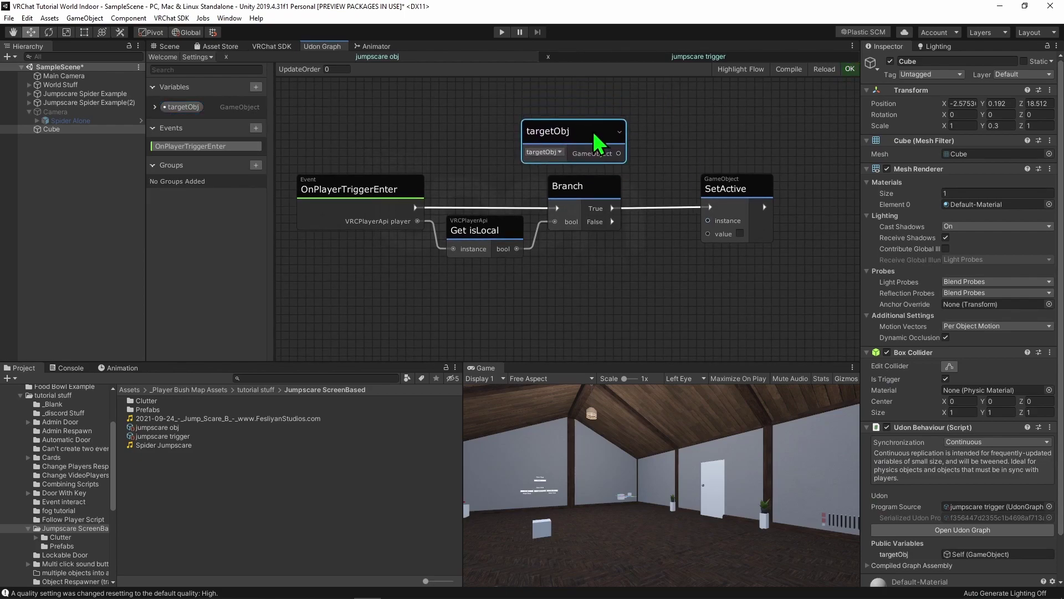
pyautogui.moveTo(618, 153); pyautogui.dragTo(705, 201)
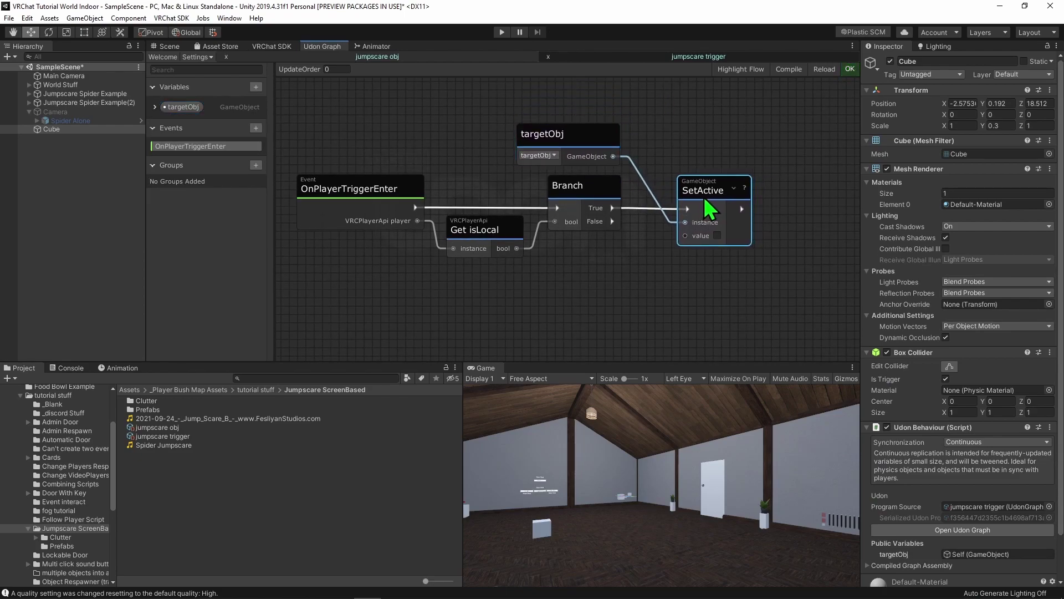
pyautogui.click(726, 235)
pyautogui.moveTo(567, 145); pyautogui.dragTo(582, 148)
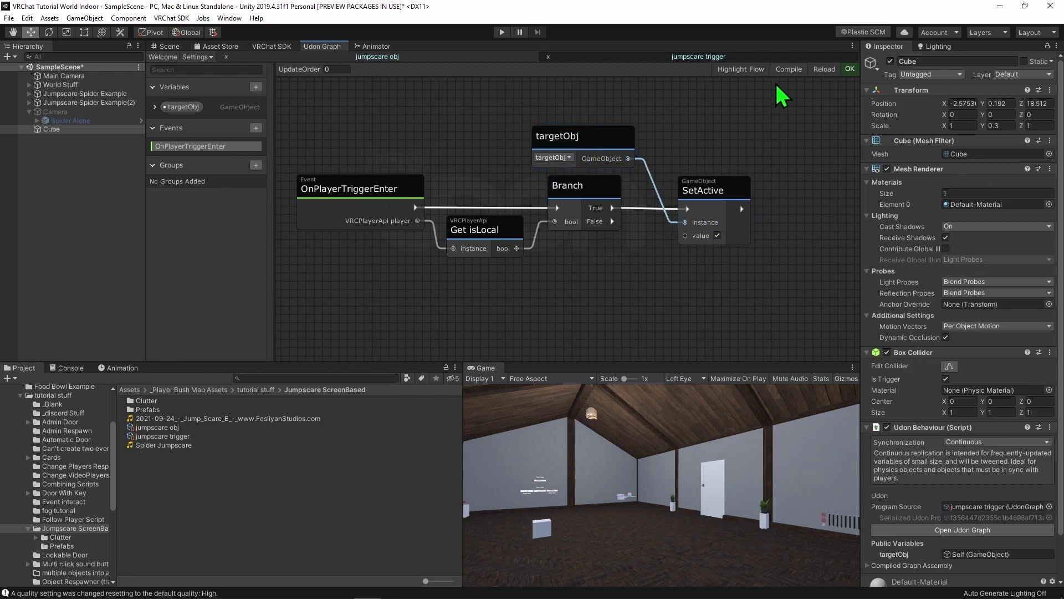
pyautogui.click(790, 69)
pyautogui.click(782, 70)
# Assign the Camera object to the targetObj variable of the cube's Udon Behaviour.
pyautogui.click(168, 47)
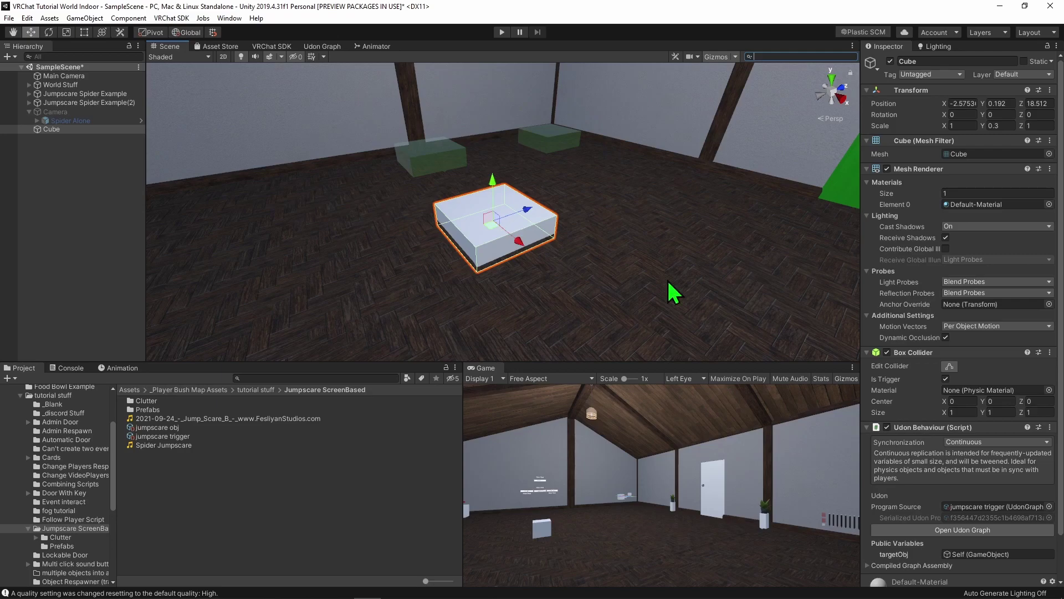
pyautogui.scroll(-2, 945, 358)
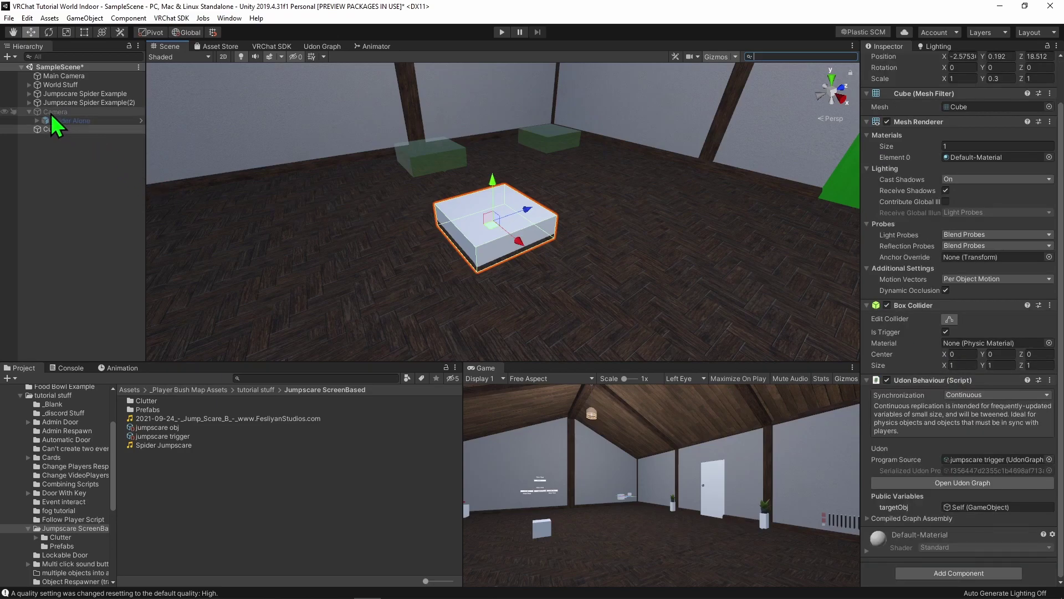
pyautogui.moveTo(51, 114); pyautogui.dragTo(974, 509)
# Play-test the scene by walking into the trigger cube to fire the spider jumpscare, and end the test.
pyautogui.click(502, 32)
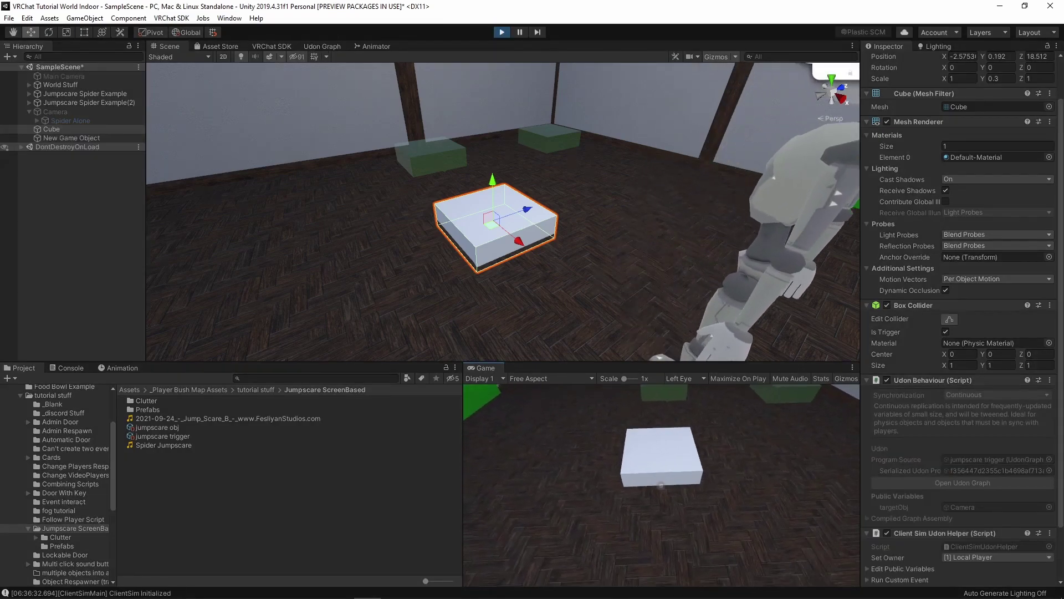
pyautogui.press('w')
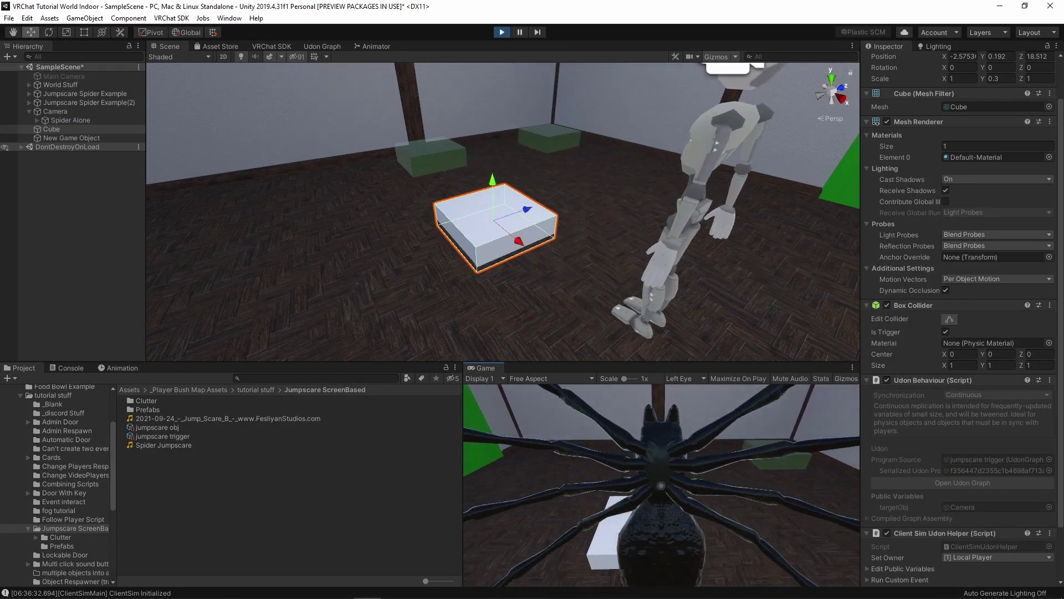
pyautogui.press('w')
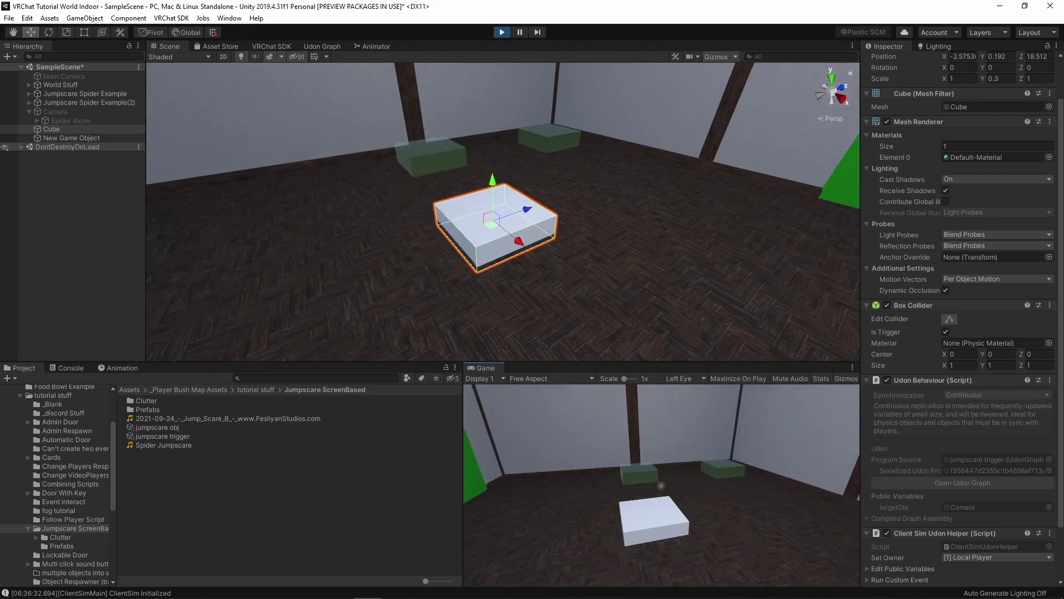
pyautogui.press('Escape')
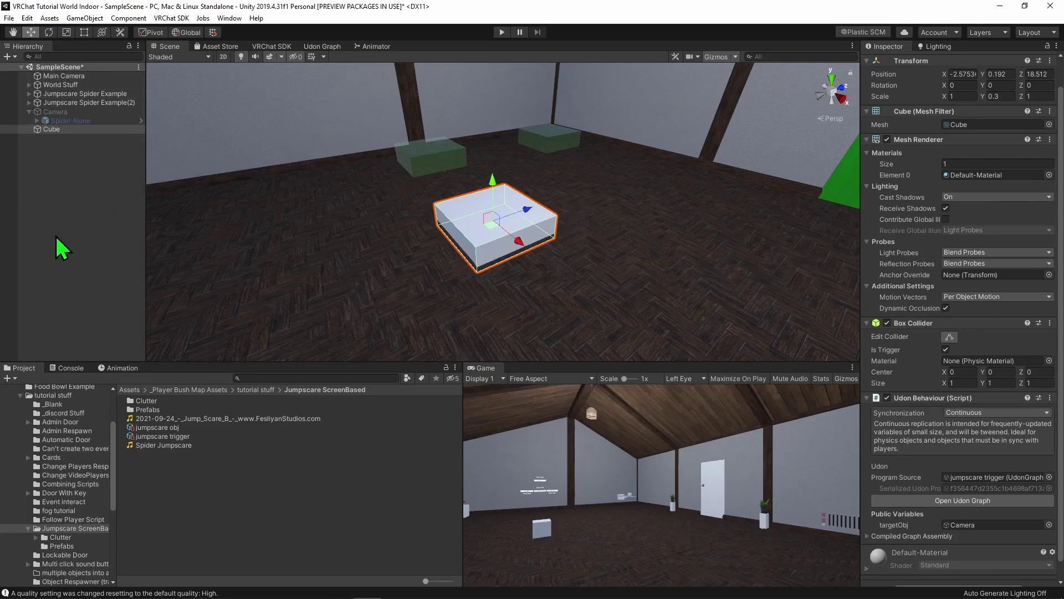
# Create an empty game object in the scene and name it jumpscare.
pyautogui.rightClick(77, 176)
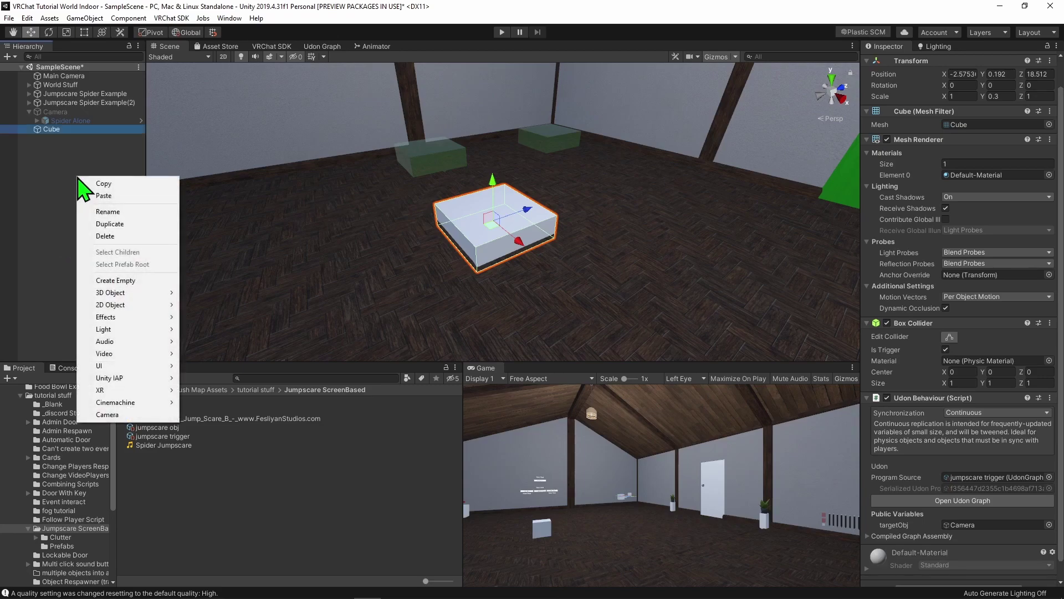
pyautogui.click(112, 280)
pyautogui.click(957, 63)
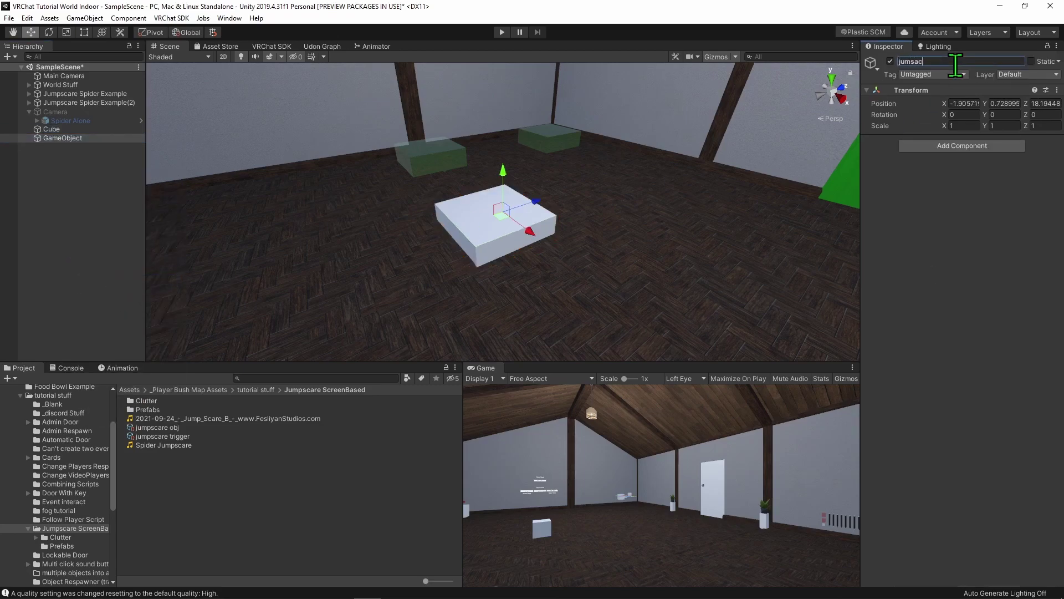
# Parent the Camera and Cube to the jumpscare object and duplicate the whole group.
pyautogui.click(50, 129)
pyautogui.keyDown('ctrl'); pyautogui.click(58, 112); pyautogui.keyUp('ctrl')
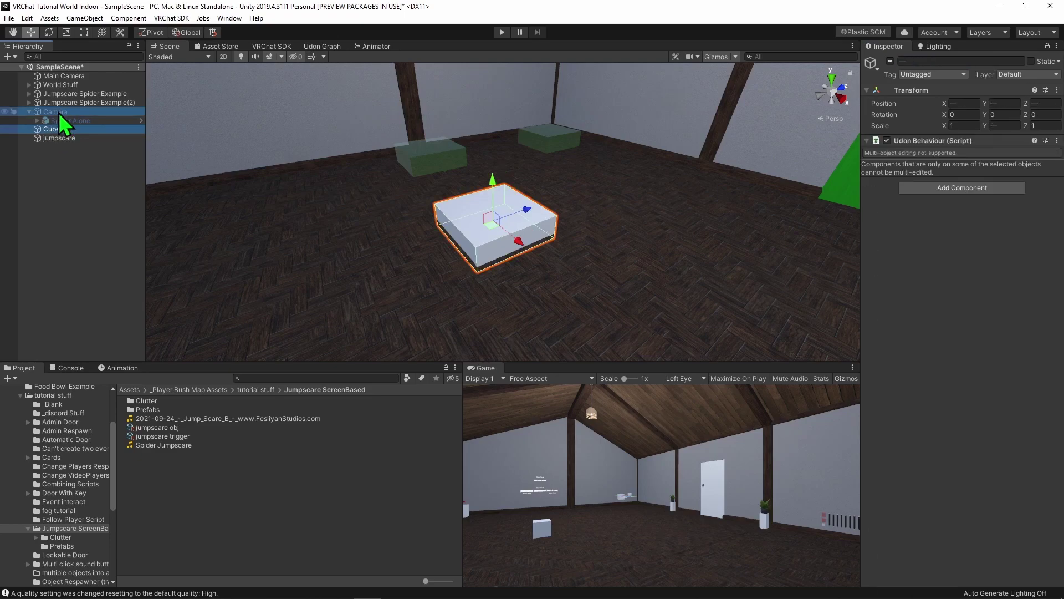
pyautogui.moveTo(59, 112); pyautogui.dragTo(62, 138)
pyautogui.click(59, 111)
pyautogui.hotkey('ctrl', 'd')
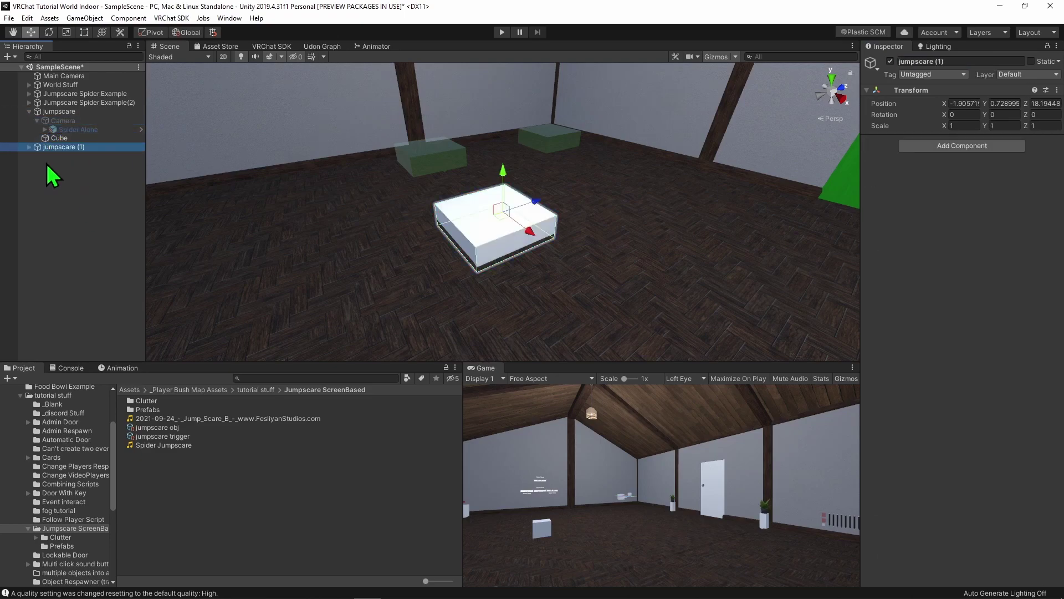
# Check the targetObj reference on both cubes and move the duplicated jumpscare group beside the original.
pyautogui.click(59, 165)
pyautogui.scroll(-2, 949, 471)
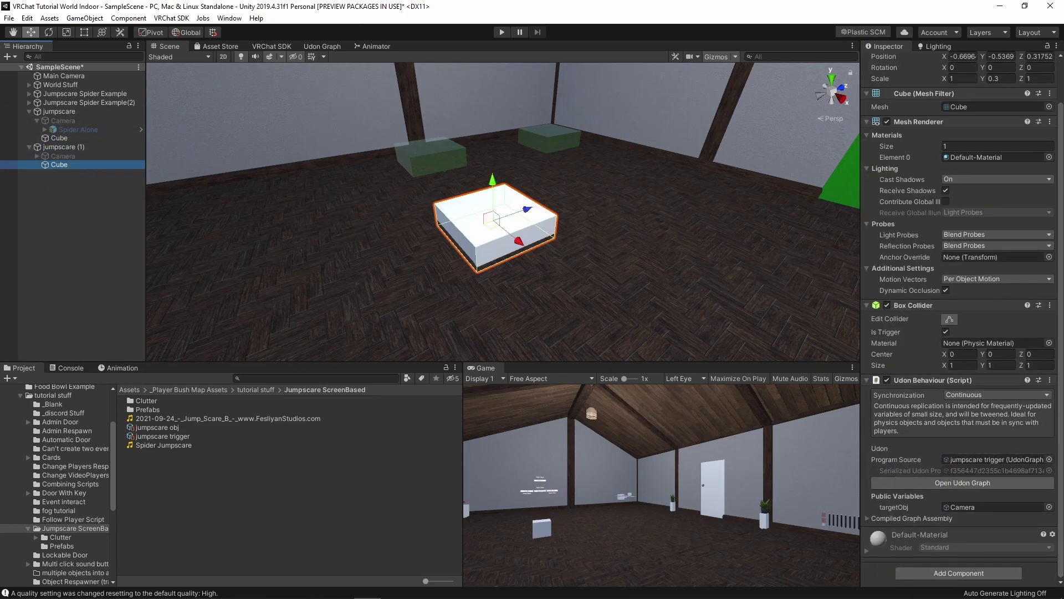
pyautogui.click(58, 137)
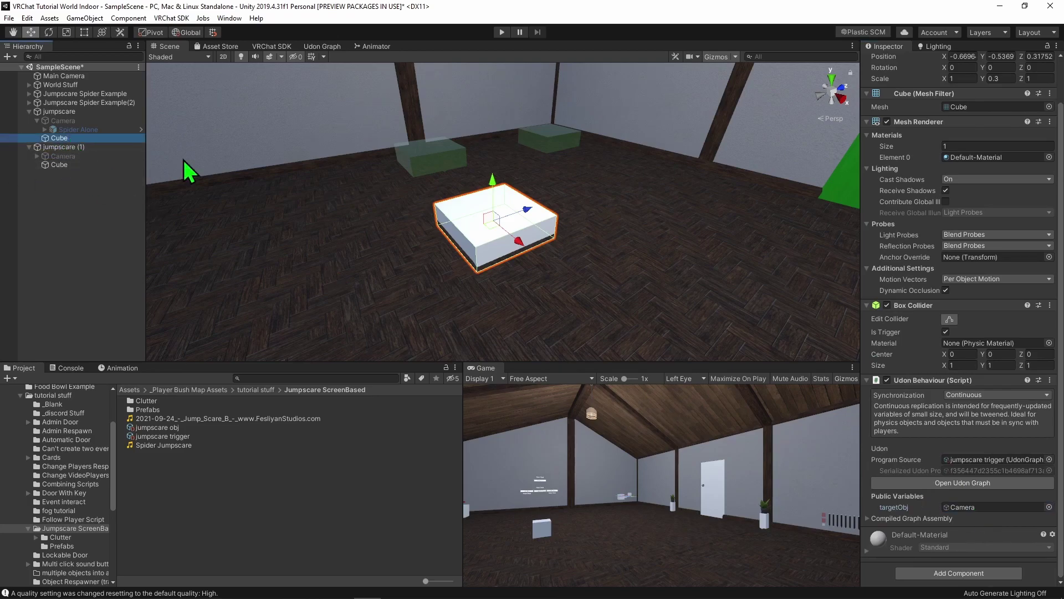
pyautogui.click(979, 508)
pyautogui.click(61, 147)
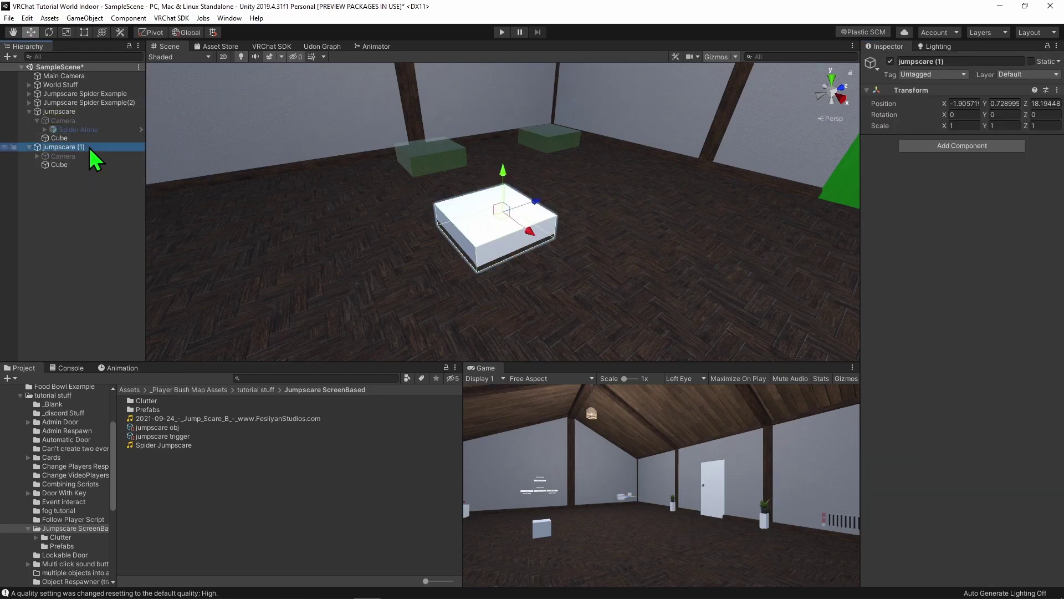
pyautogui.moveTo(535, 200); pyautogui.dragTo(518, 274)
# Activate the Camera object in the duplicated jumpscare group and frame it in the scene.
pyautogui.click(63, 155)
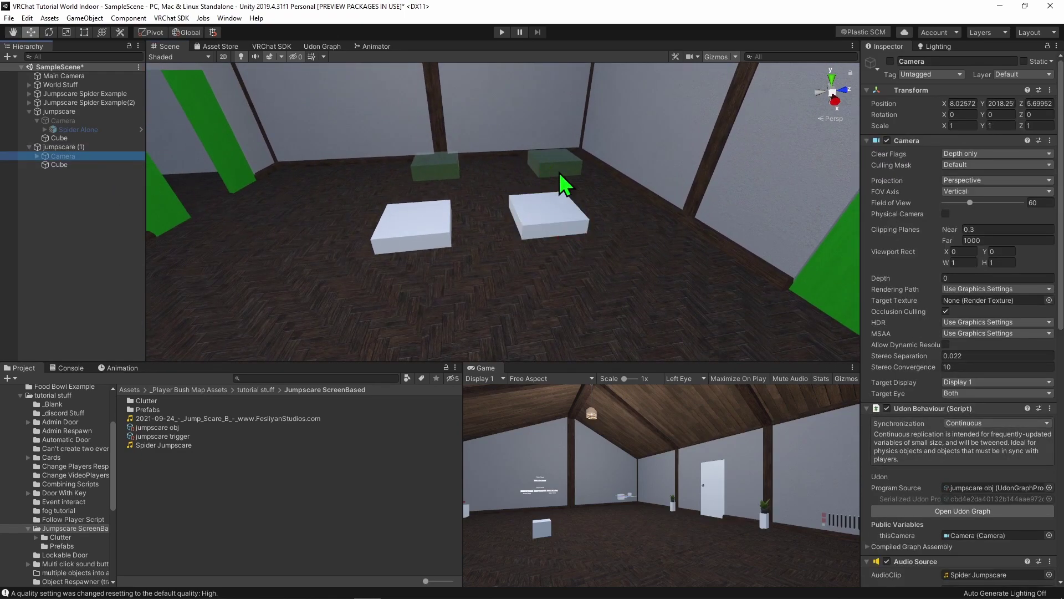
pyautogui.press('f')
pyautogui.click(891, 61)
pyautogui.keyDown('alt'); pyautogui.moveTo(591, 268); pyautogui.dragTo(667, 239); pyautogui.keyUp('alt')
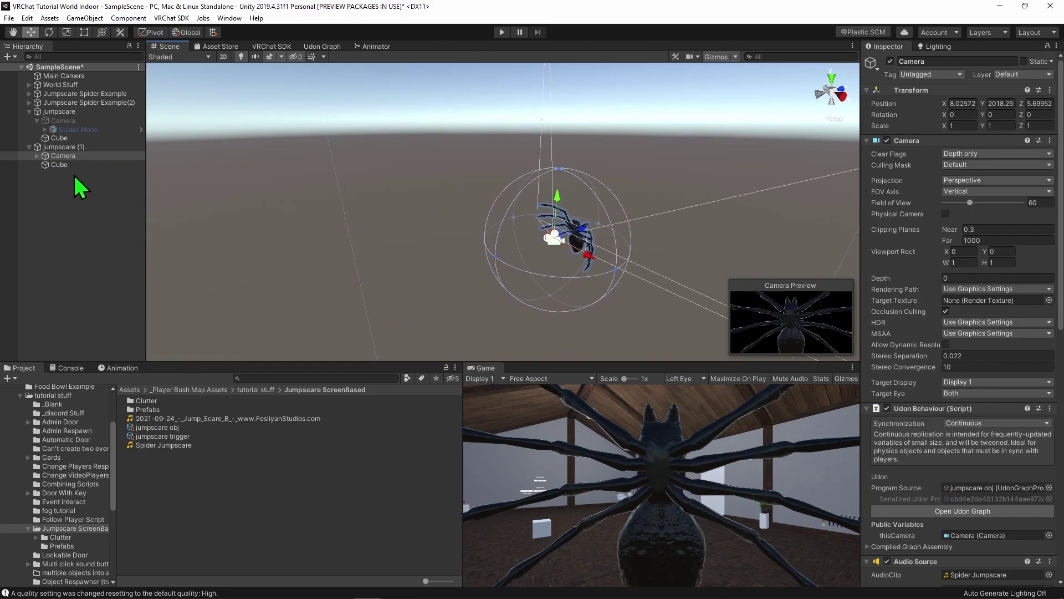
# Replace Spider Alone under the duplicated Camera with the Spider on a stick prefab, positioned at X 0.442, Y 0, Z 0.324.
pyautogui.doubleClick(146, 410)
pyautogui.moveTo(153, 425); pyautogui.dragTo(78, 166)
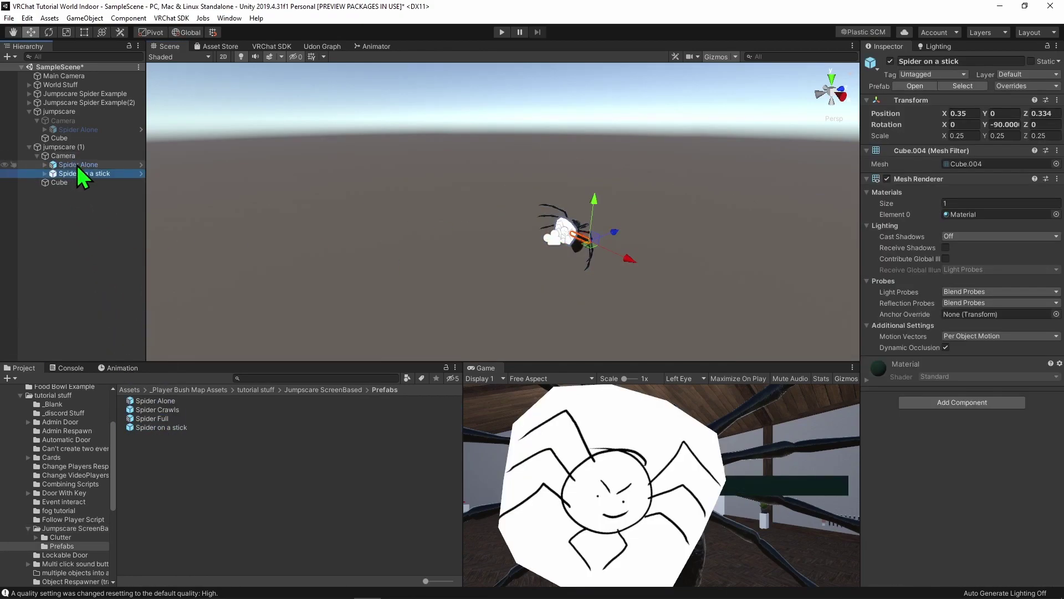
pyautogui.click(87, 167)
pyautogui.press('Delete')
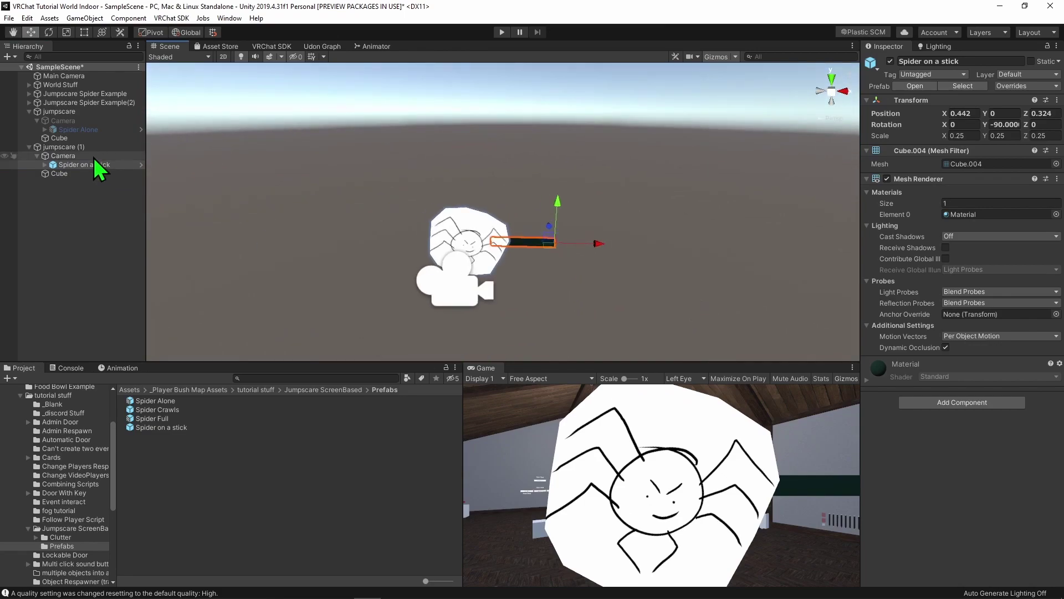
pyautogui.click(62, 156)
pyautogui.press('f')
pyautogui.keyDown('alt'); pyautogui.moveTo(344, 359); pyautogui.dragTo(178, 276); pyautogui.keyUp('alt')
pyautogui.click(451, 260)
pyautogui.press('f')
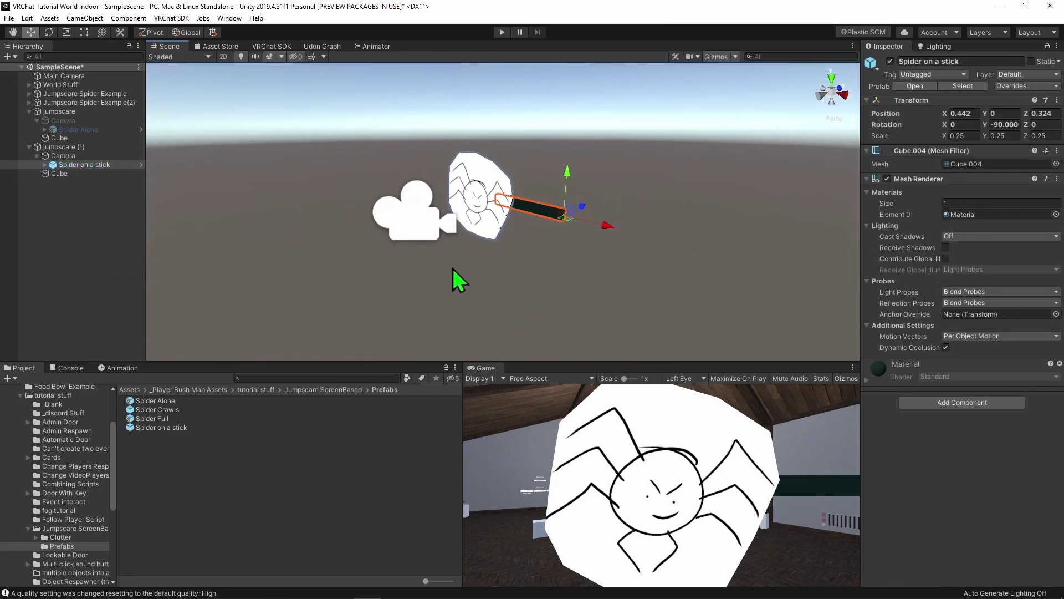
# Play-test the scene with both jumpscare trigger cubes and stop the test.
pyautogui.click(502, 32)
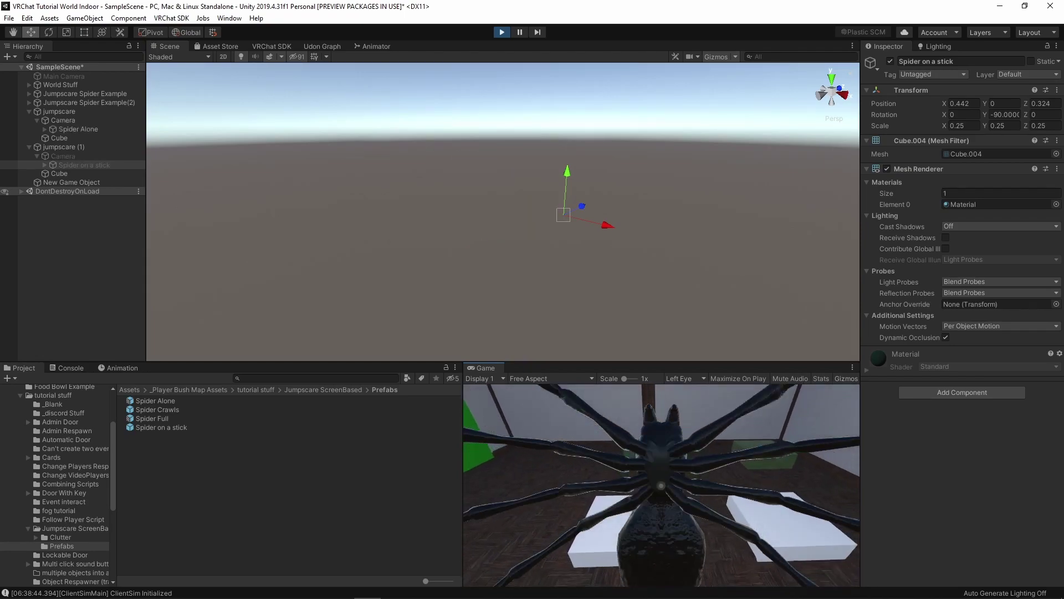
pyautogui.click(502, 32)
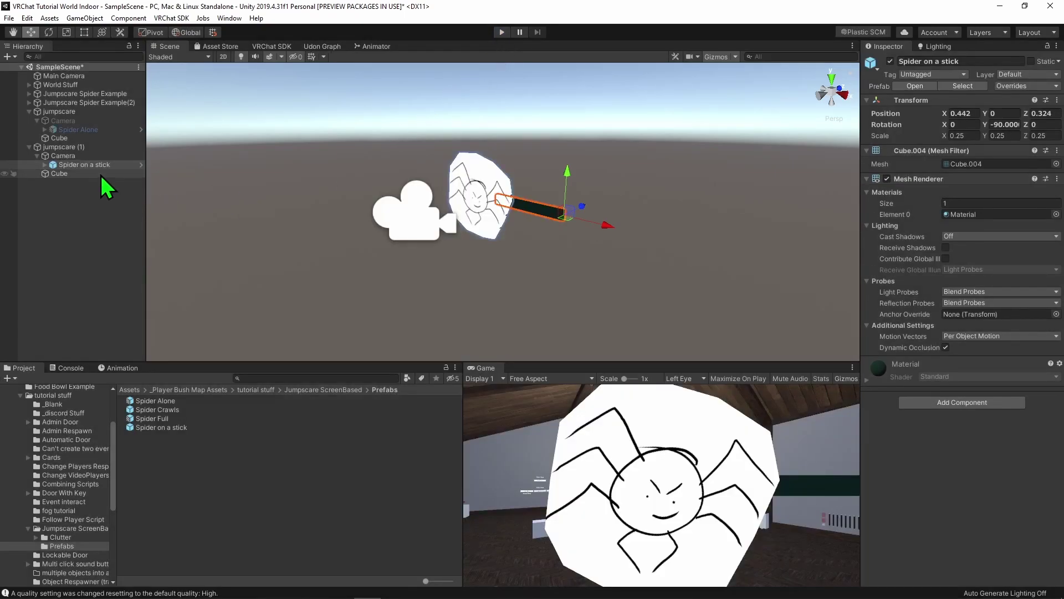
# Create an animation clip named jumpscare1 for the Spider on a stick object in the Jumpscare ScreenBased folder.
pyautogui.click(78, 159)
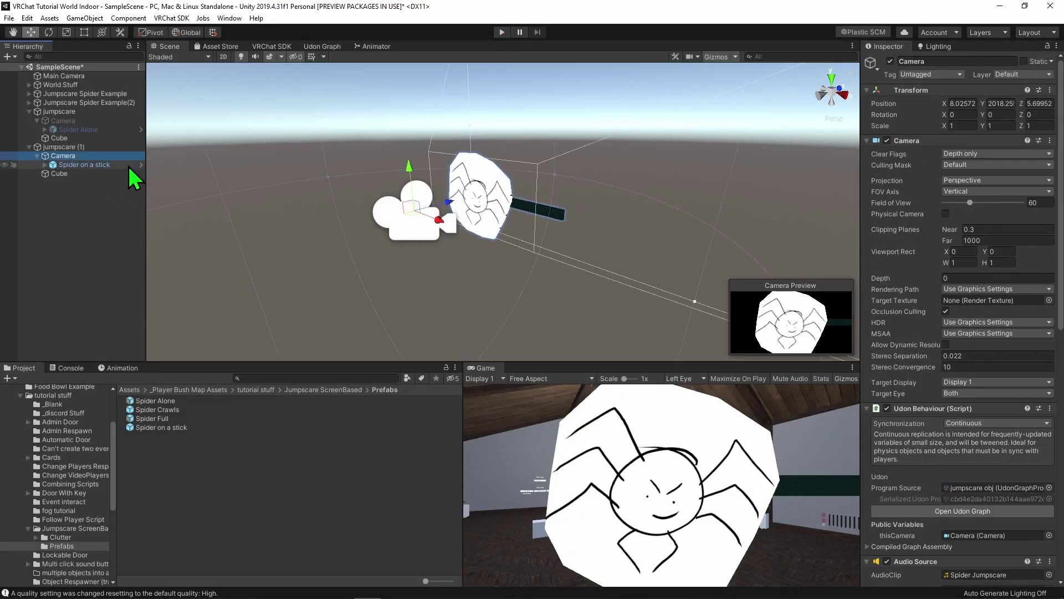
pyautogui.click(122, 369)
pyautogui.click(229, 18)
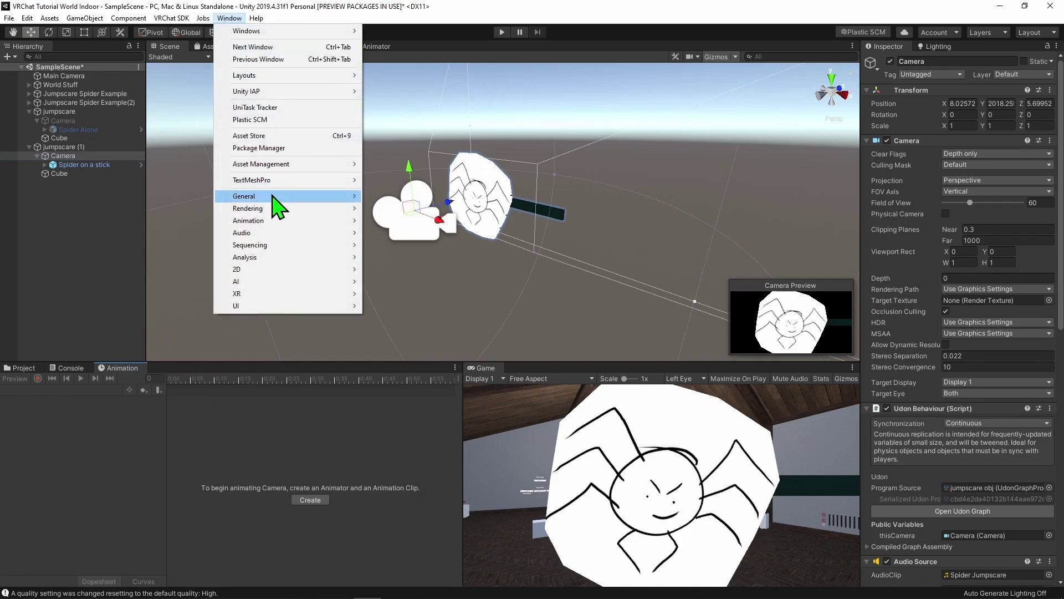
pyautogui.moveTo(291, 223)
pyautogui.click(65, 207)
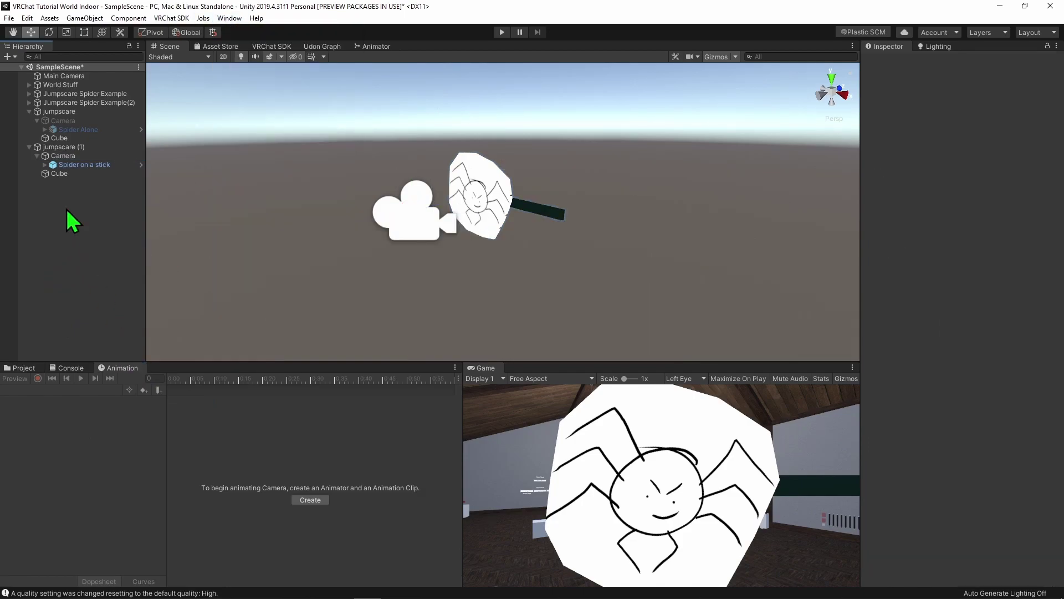
pyautogui.click(81, 167)
pyautogui.click(309, 500)
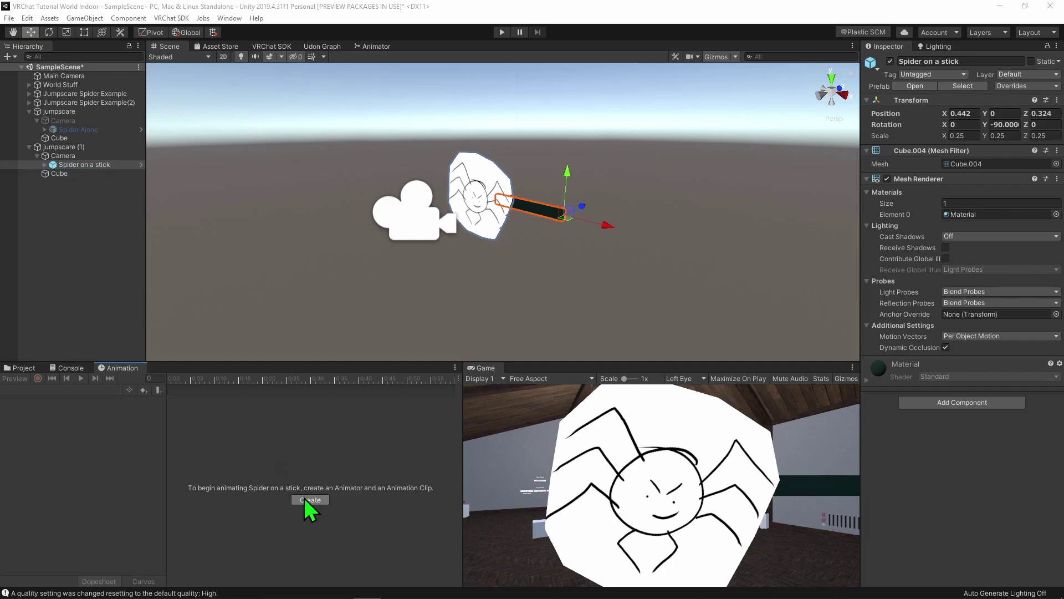
pyautogui.press('BackSpace')
pyautogui.write('ju')
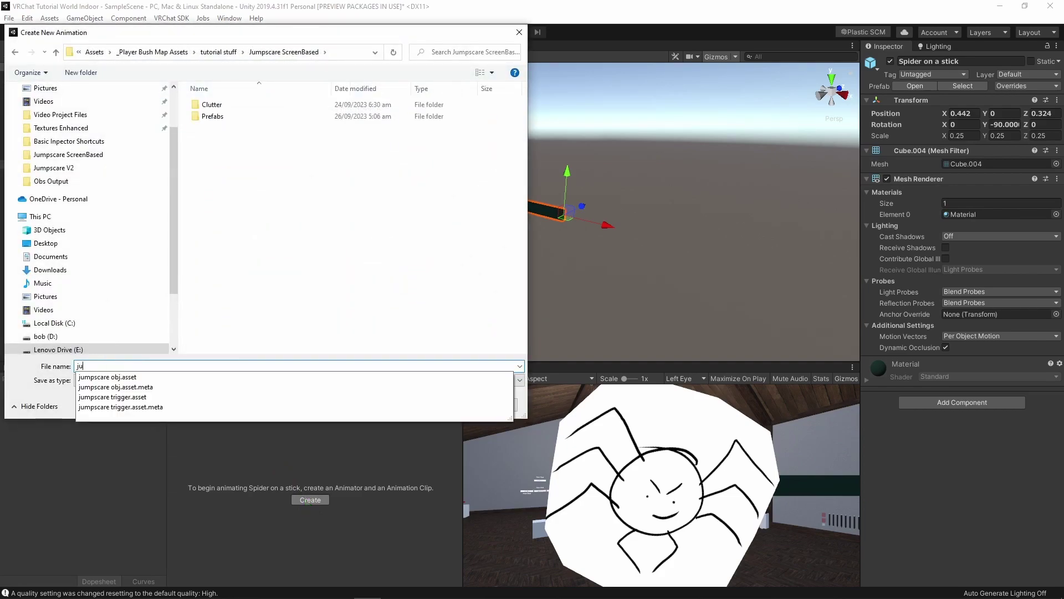
pyautogui.write('mpscare1')
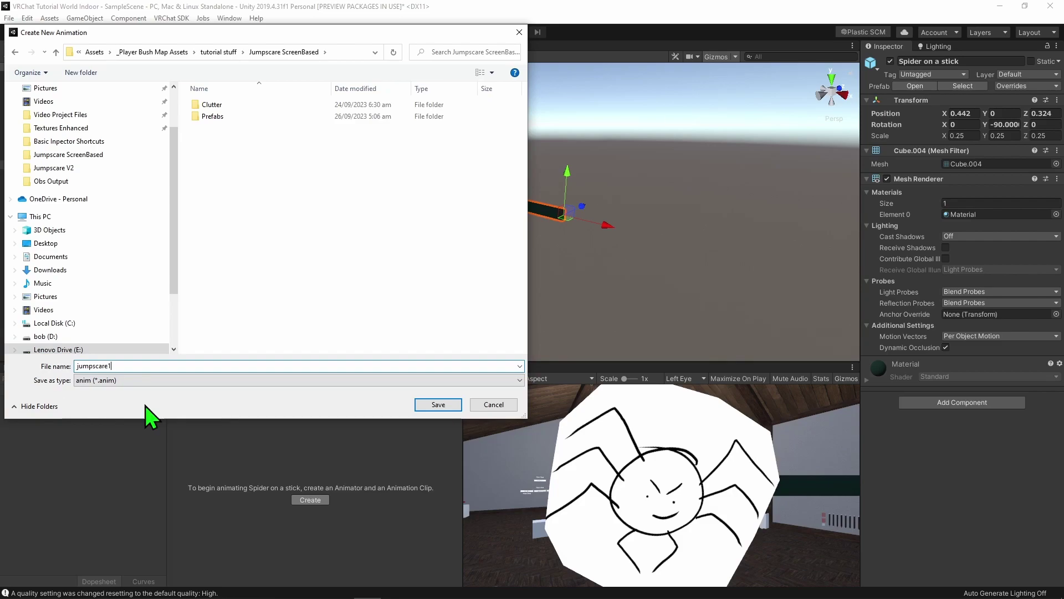
pyautogui.click(443, 405)
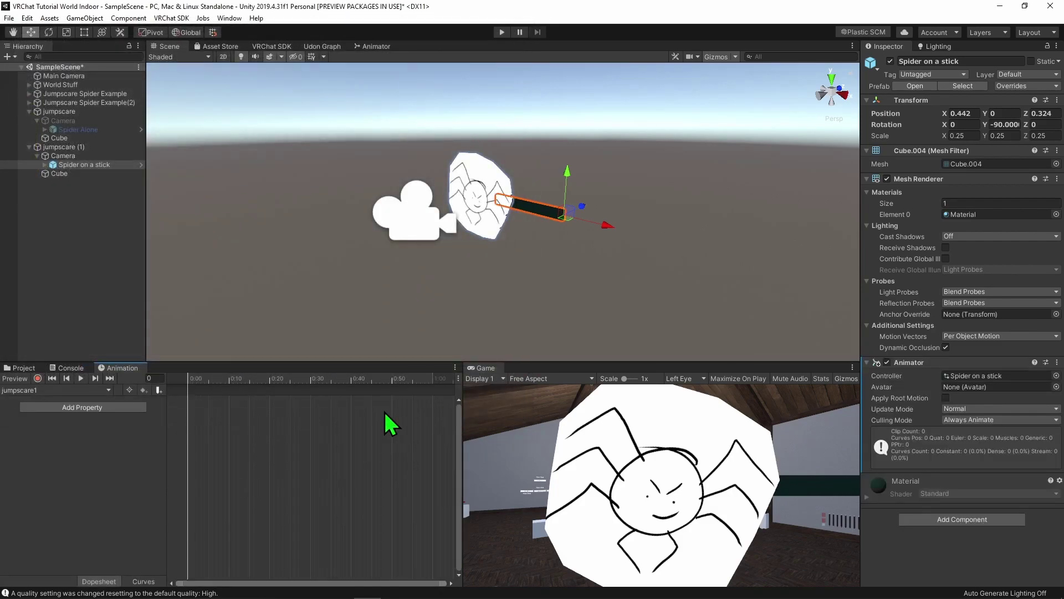
# Record rotation keyframes for the Spider on a stick in jumpscare1, with X about -117.29 at frame 0 and X 0 at frame 59.
pyautogui.press('e')
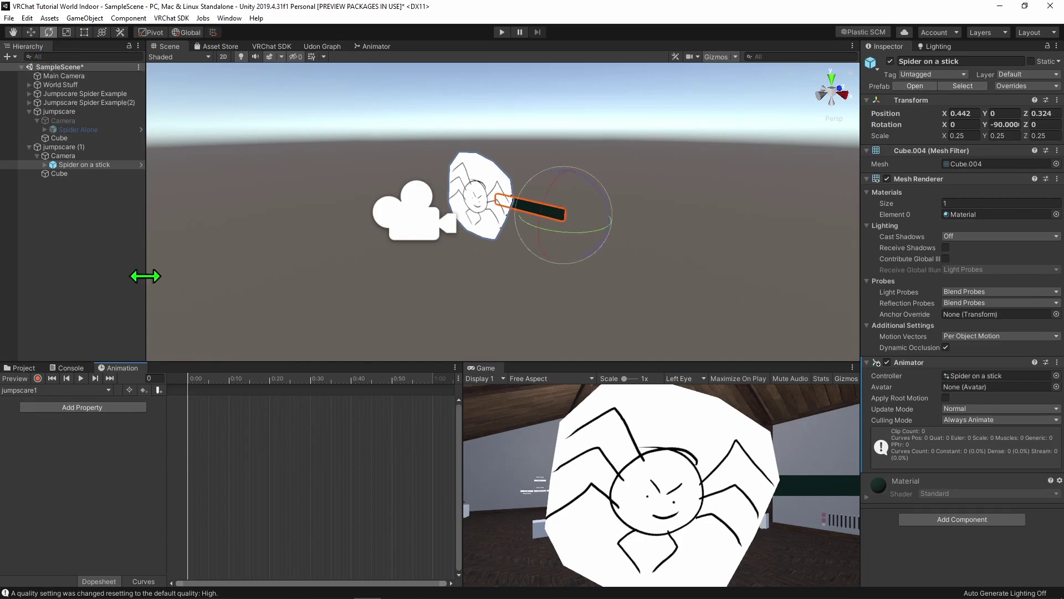
pyautogui.click(37, 378)
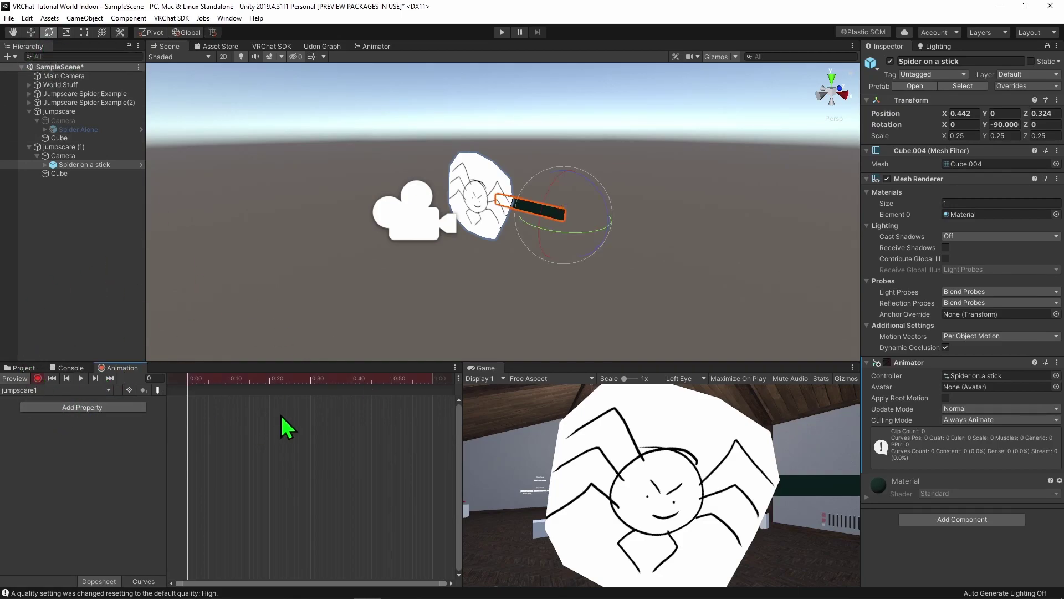
pyautogui.moveTo(586, 182); pyautogui.dragTo(593, 188)
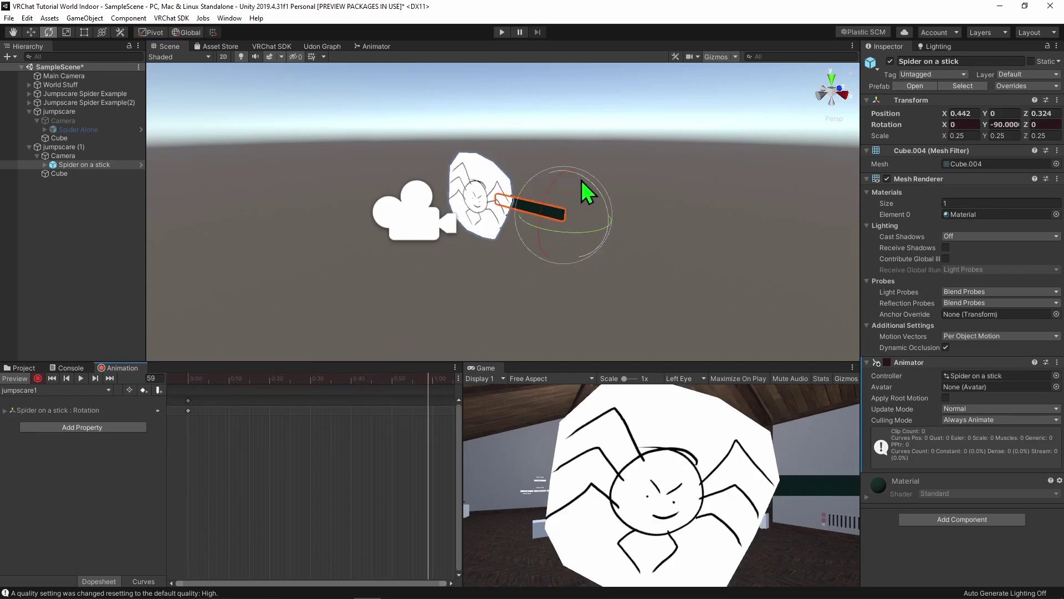
pyautogui.moveTo(581, 181); pyautogui.dragTo(588, 184)
pyautogui.hotkey('shift', ',')
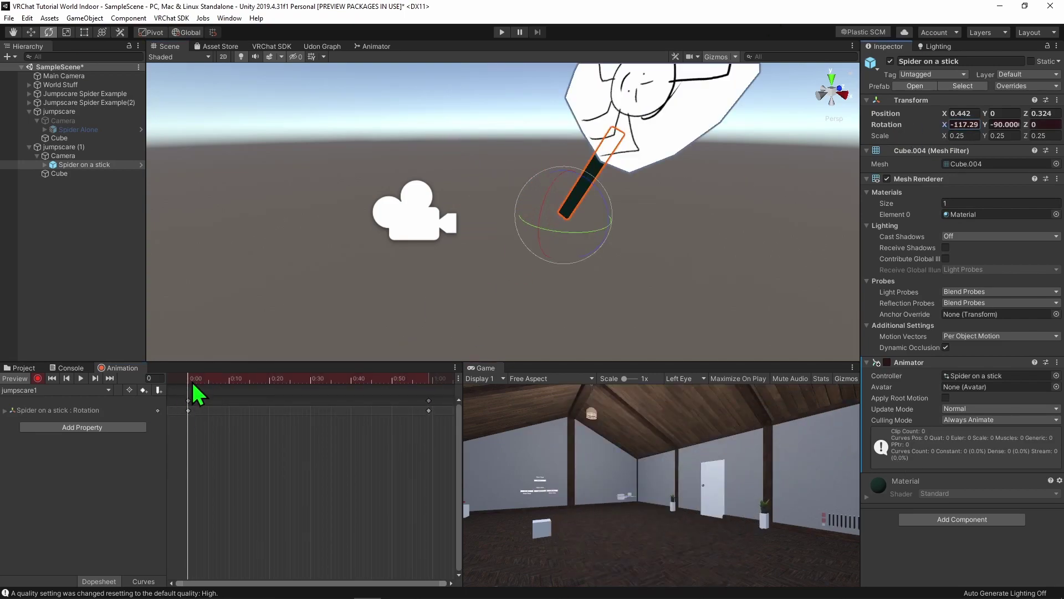
# Set both tangents of the two rotation keyframes in the jumpscare1 clip to linear.
pyautogui.moveTo(442, 461); pyautogui.dragTo(177, 397)
pyautogui.rightClick(188, 409)
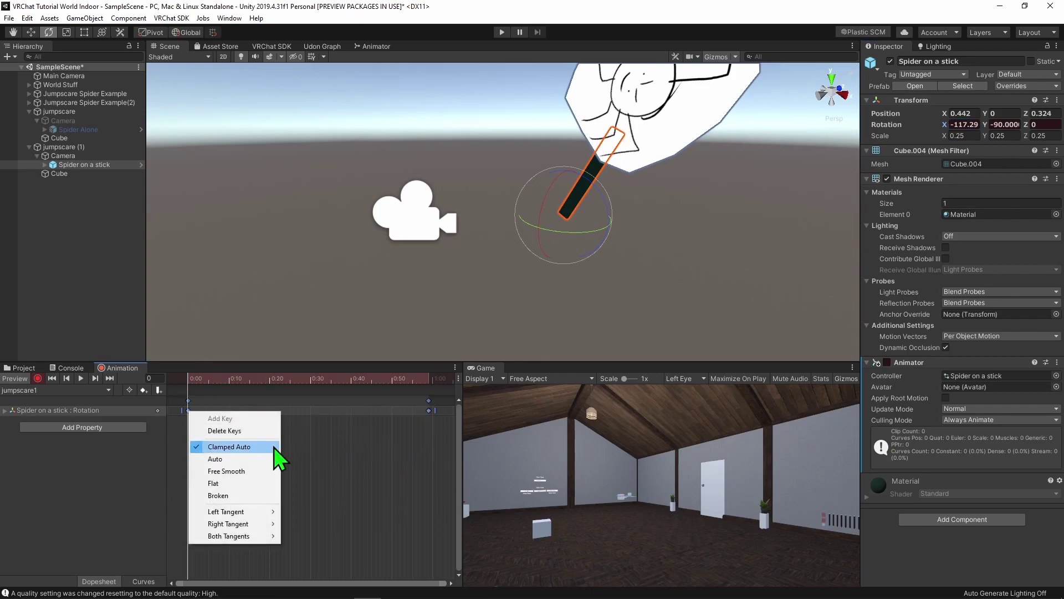
pyautogui.moveTo(225, 536)
pyautogui.click(324, 560)
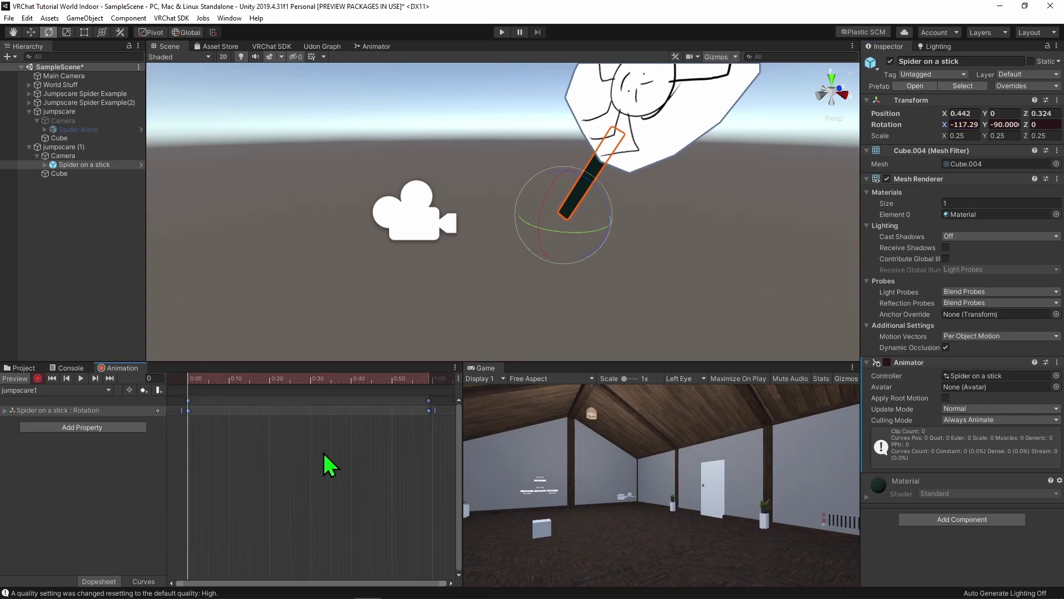
# Preview the jumpscare1 clip and speed up the swing by moving its end keyframe to frame 13.
pyautogui.click(80, 378)
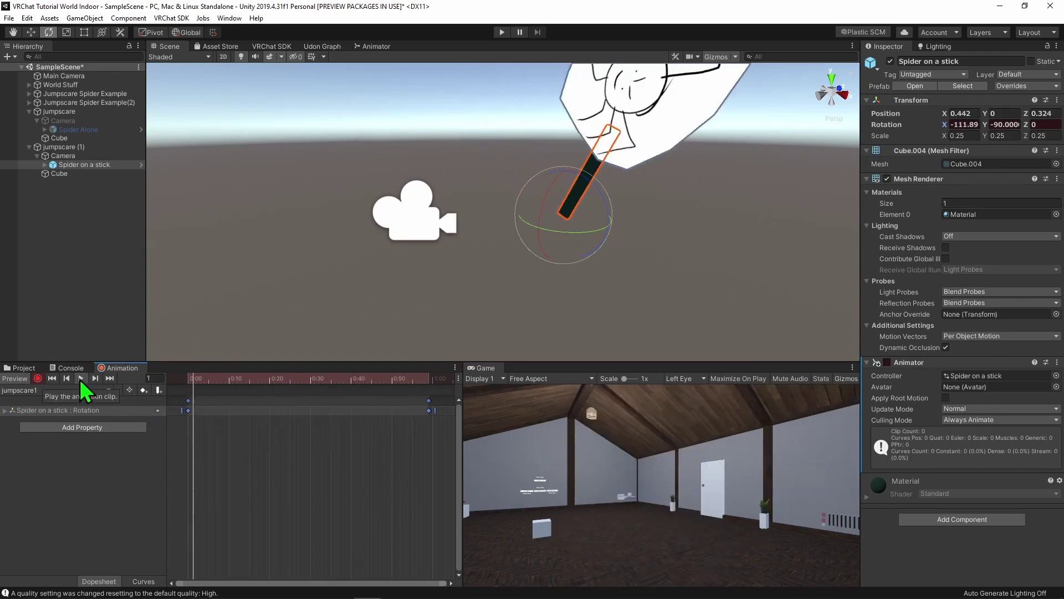
pyautogui.moveTo(428, 410); pyautogui.dragTo(243, 430)
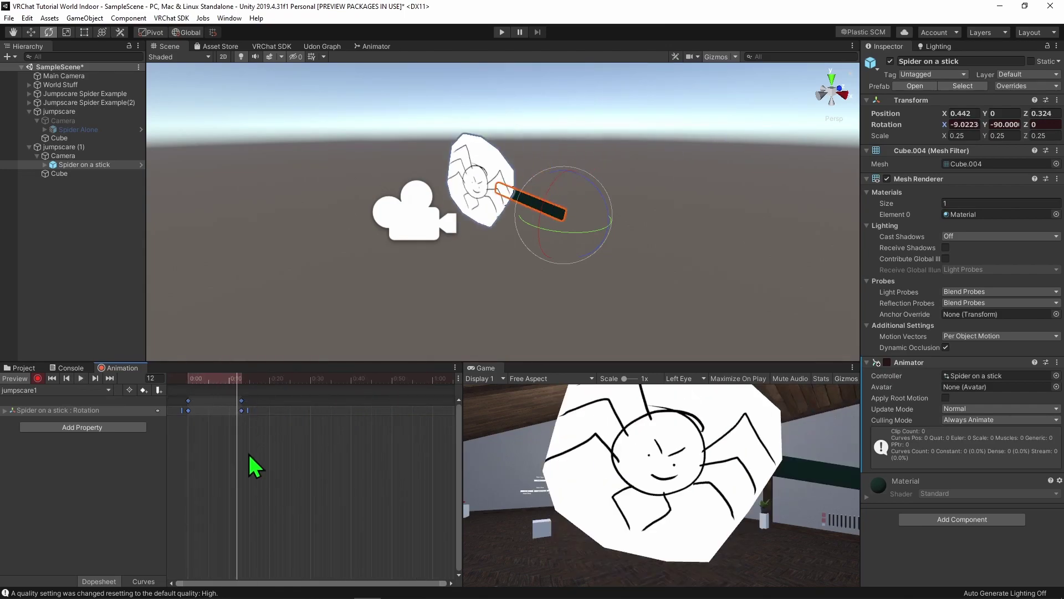
pyautogui.moveTo(231, 386); pyautogui.dragTo(379, 395)
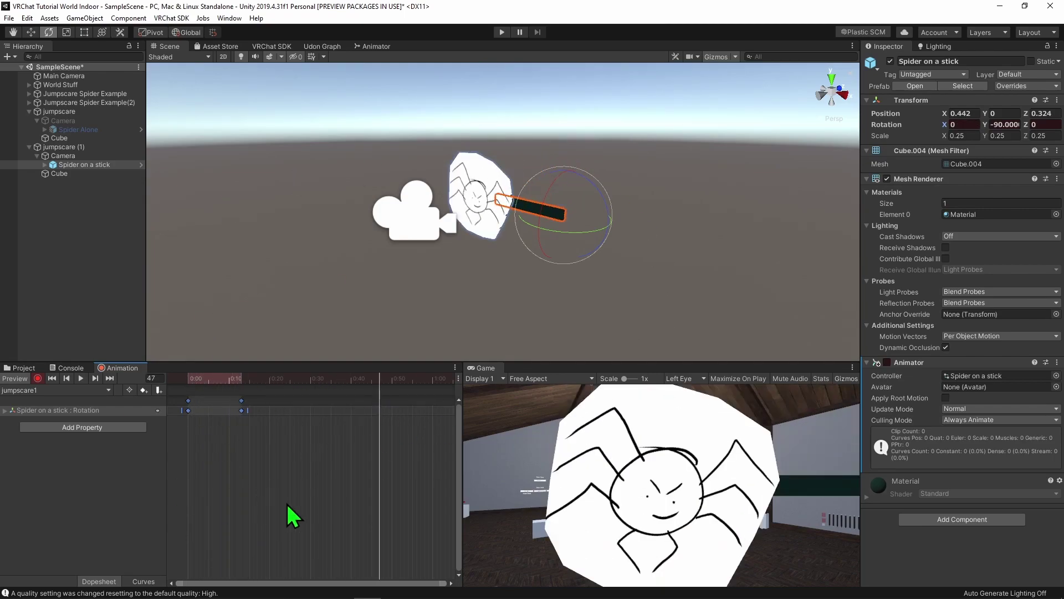
# Turn off Loop Time for the jumpscare1 clip in the Jumpscare ScreenBased folder.
pyautogui.click(25, 368)
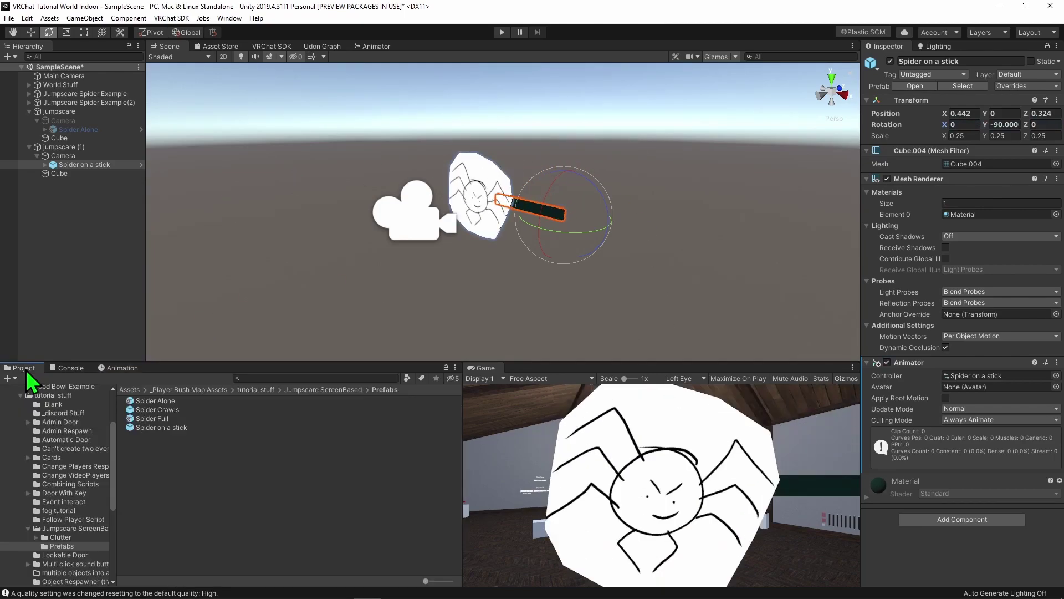
pyautogui.click(323, 390)
pyautogui.click(167, 445)
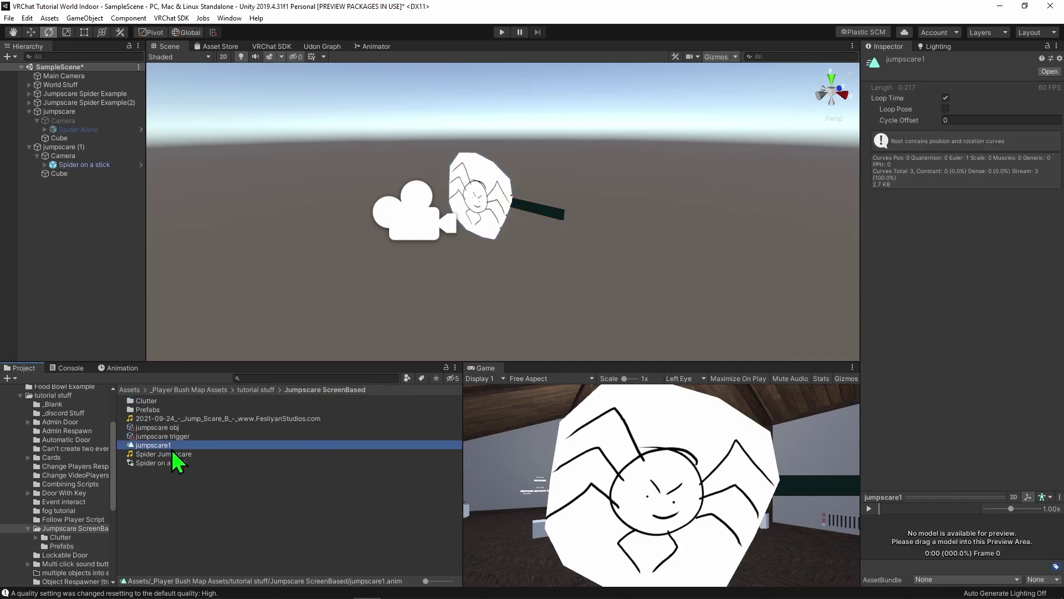
pyautogui.click(945, 98)
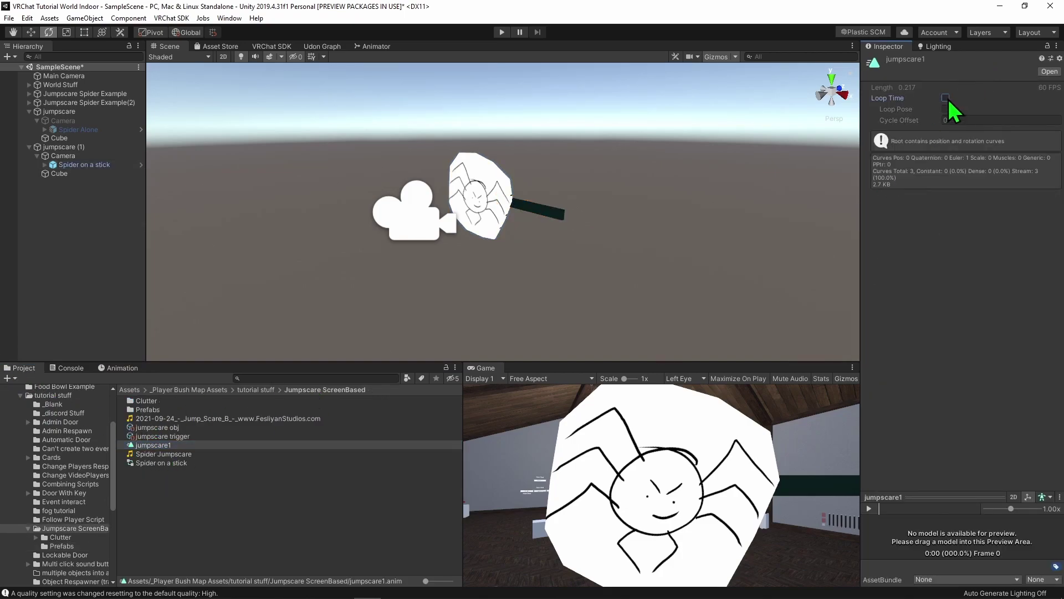
# Deactivate the Camera in the jumpscare (1) group, then play-test the scene and stop the test.
pyautogui.click(71, 157)
pyautogui.click(890, 61)
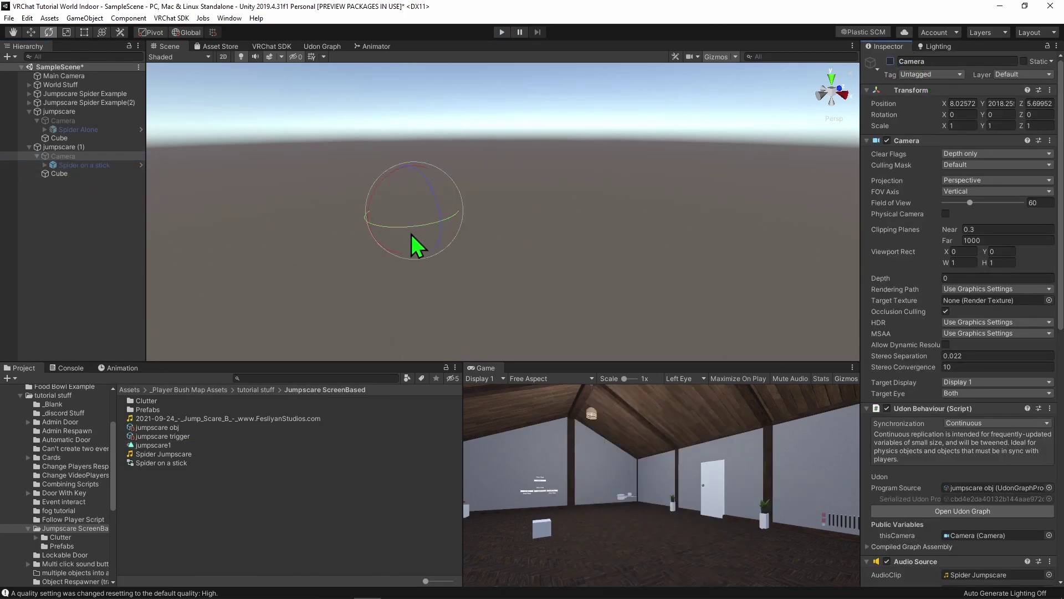
pyautogui.click(502, 33)
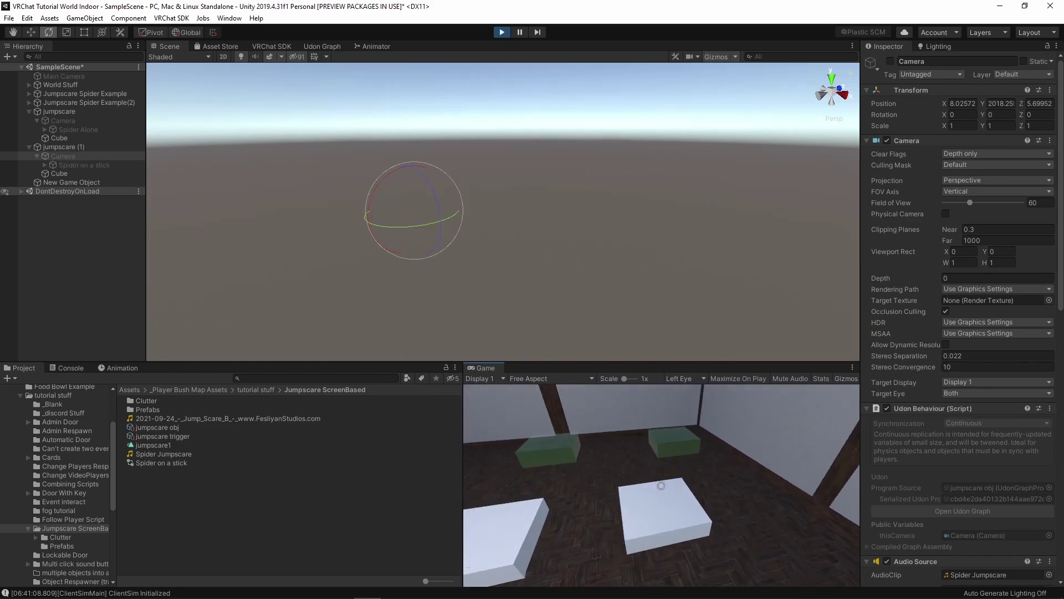
pyautogui.hotkey('ctrl', 'p')
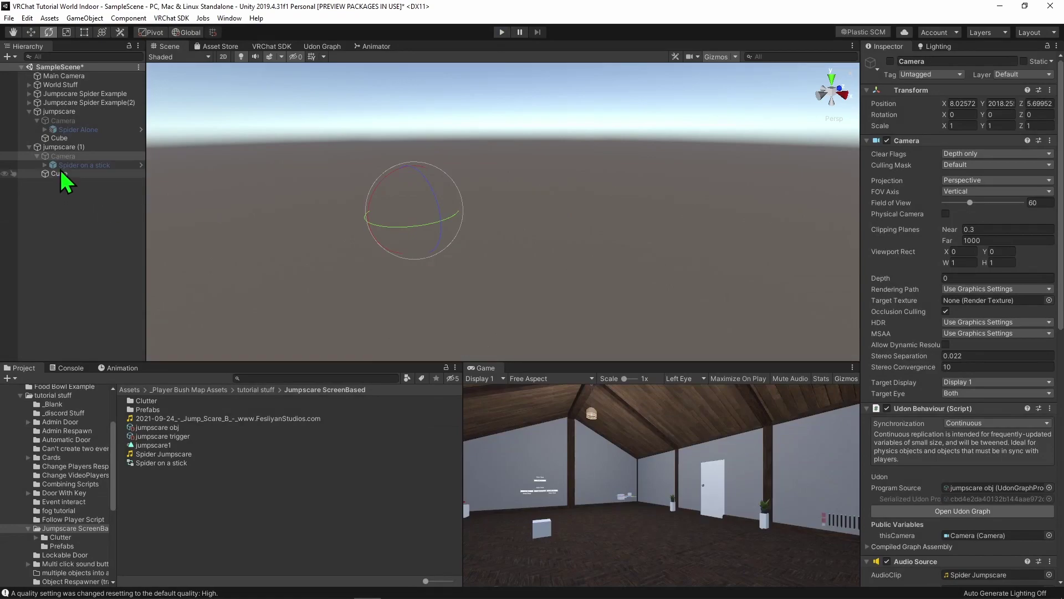
# Assign the 2021-09-24_-_Jump_Scare_B_-_www.FesliyanStudios.com sound as the AudioClip of the Camera in jumpscare (1).
pyautogui.click(71, 157)
pyautogui.scroll(-10, 1001, 377)
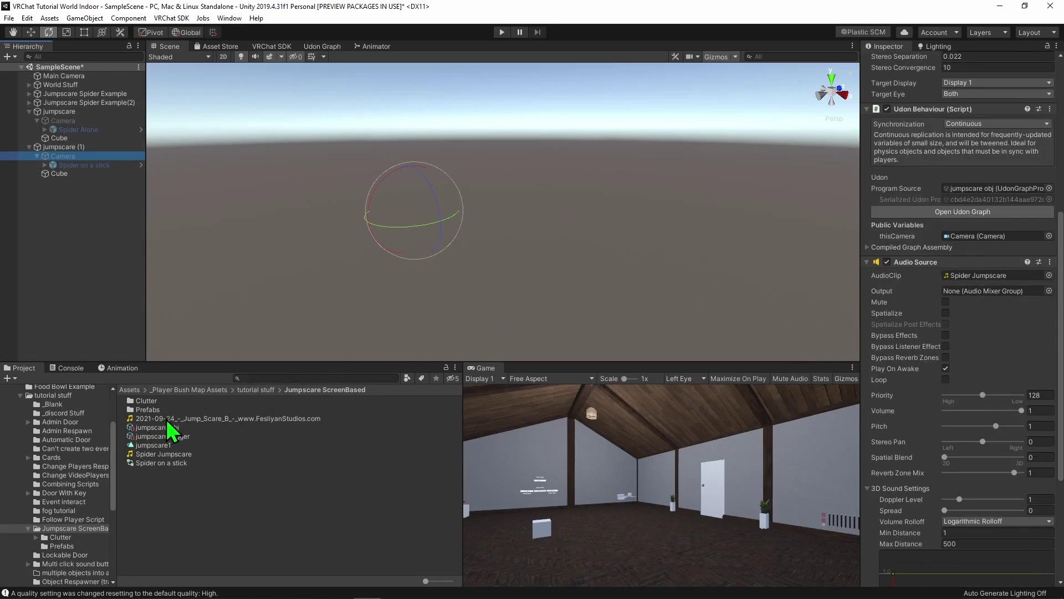
pyautogui.moveTo(168, 419); pyautogui.dragTo(989, 275)
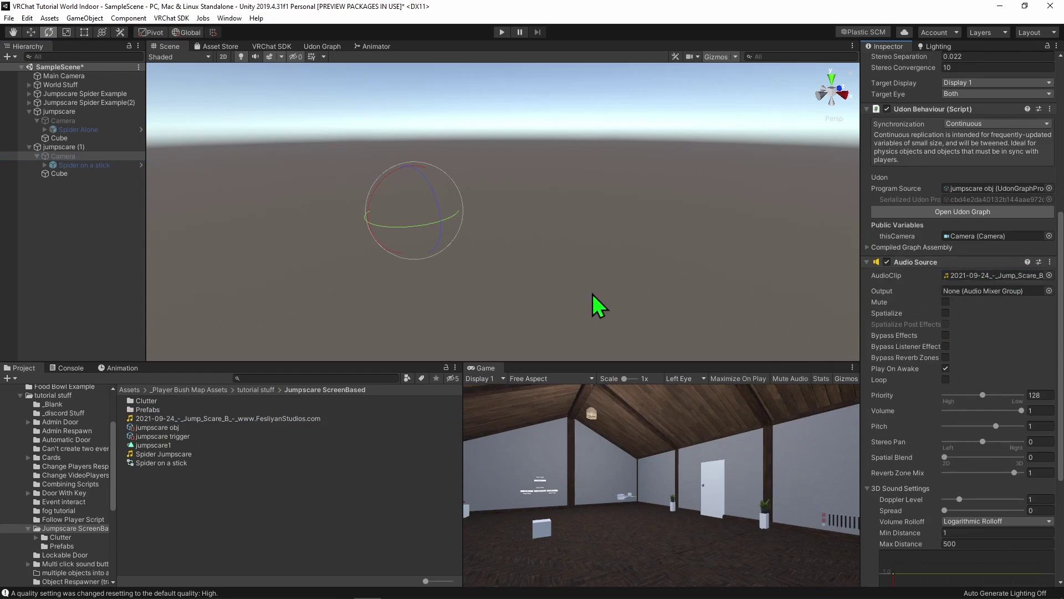
# Play-test both jumpscares with the new sound assigned and stop the test.
pyautogui.click(502, 32)
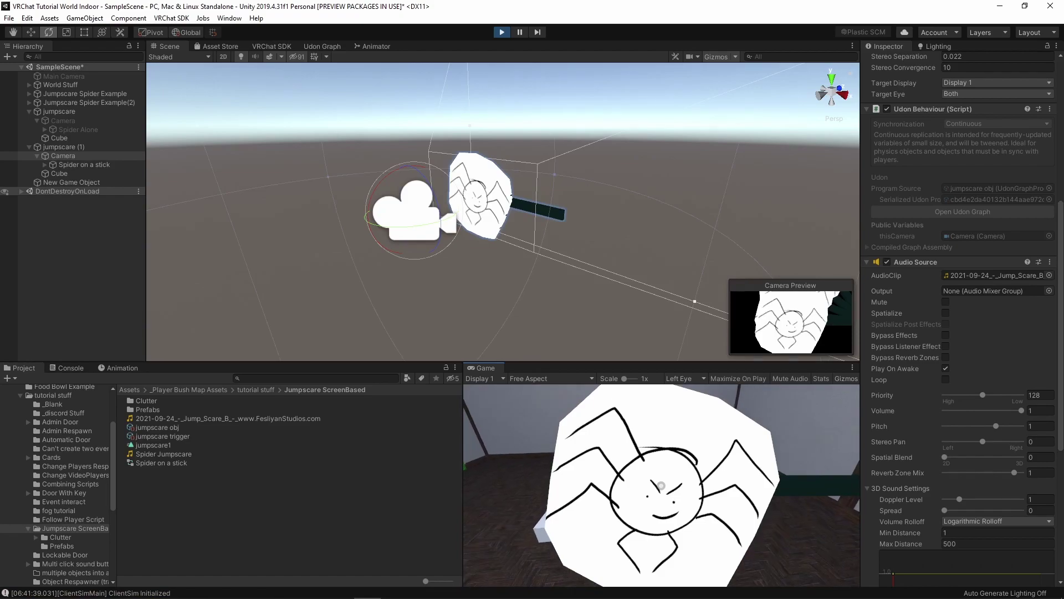
pyautogui.press('w')
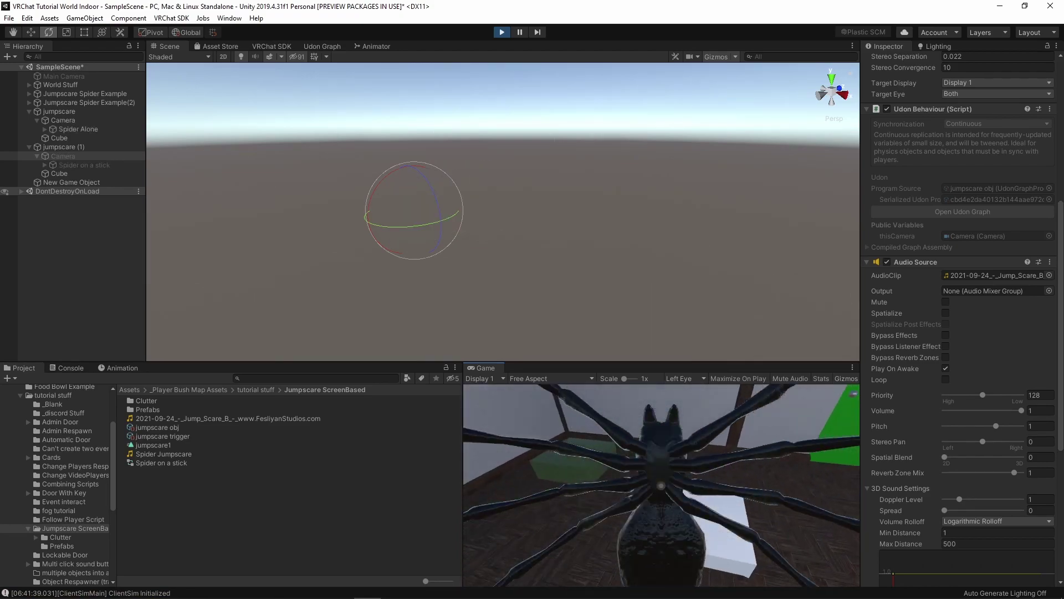
pyautogui.hotkey('ctrl', 'p')
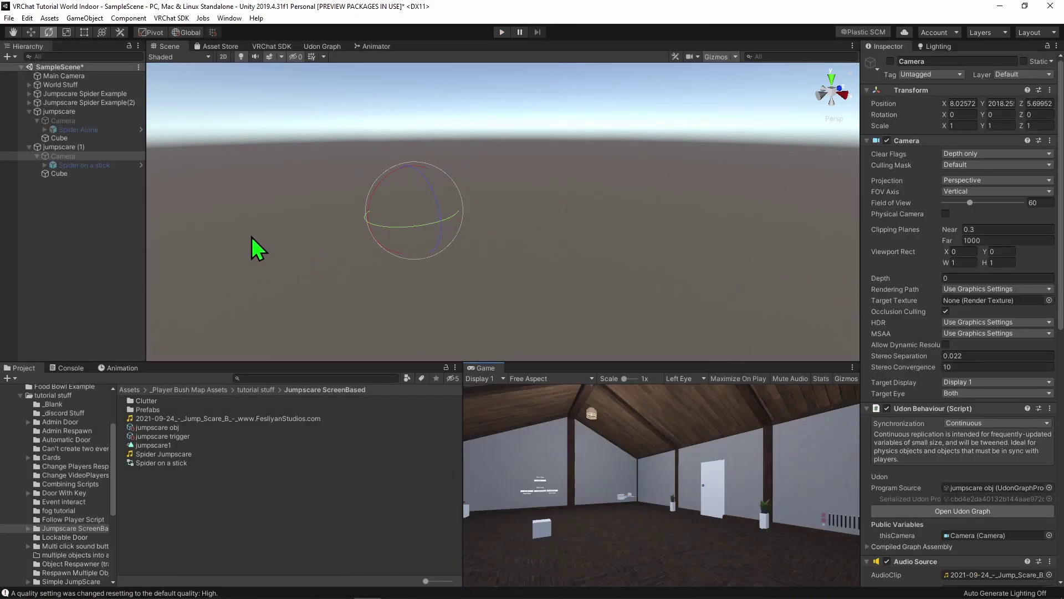
# Show the Camera in Jumpscare Spider Example(2) and scrub through the Spider Move animation of its spider (1).
pyautogui.click(62, 147)
pyautogui.click(890, 61)
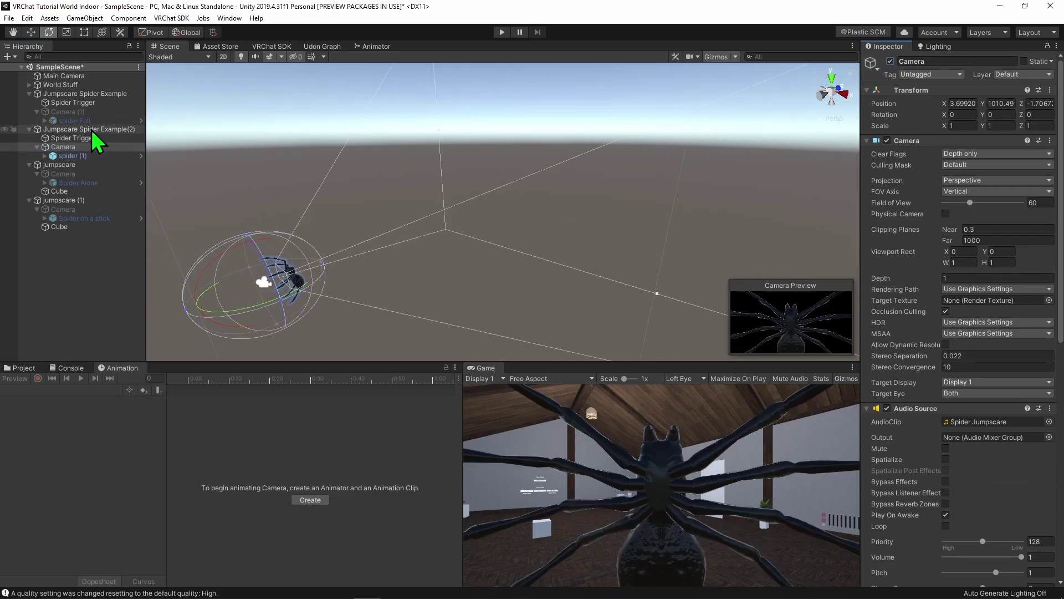
pyautogui.click(72, 156)
pyautogui.press('e')
pyautogui.hotkey('ctrl', 'p')
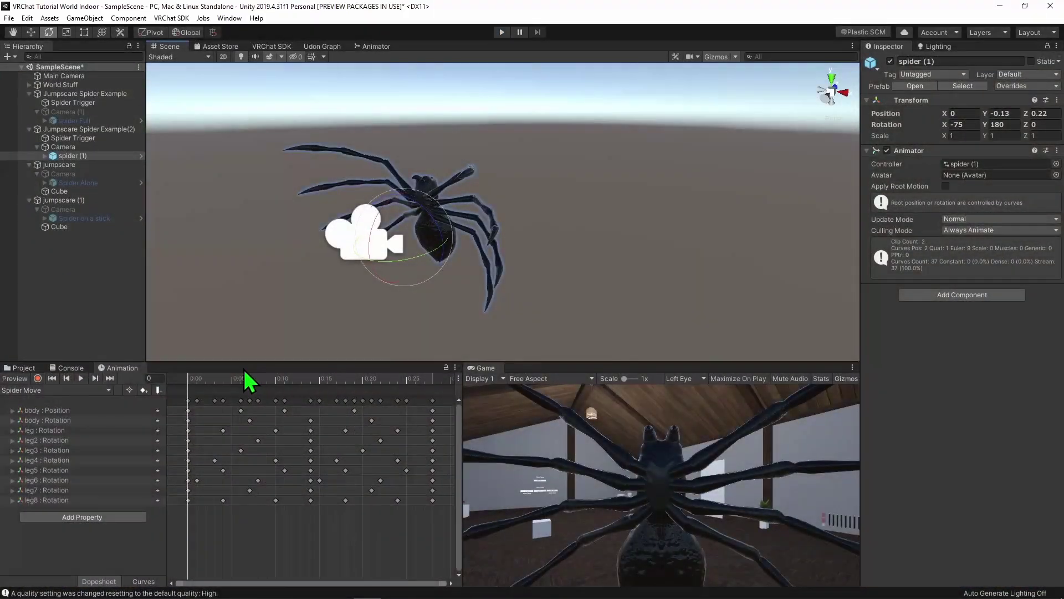
pyautogui.moveTo(249, 380); pyautogui.dragTo(423, 404)
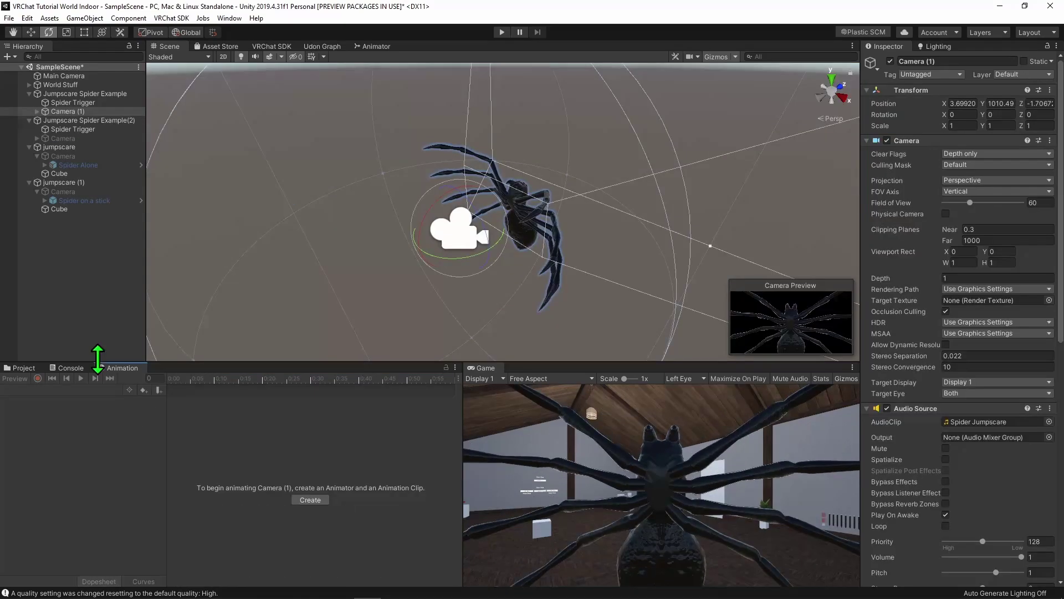
# Scrub through the Spider Move Intro and Spider Move clips of spider Full in the Jumpscare Spider Example group.
pyautogui.click(37, 111)
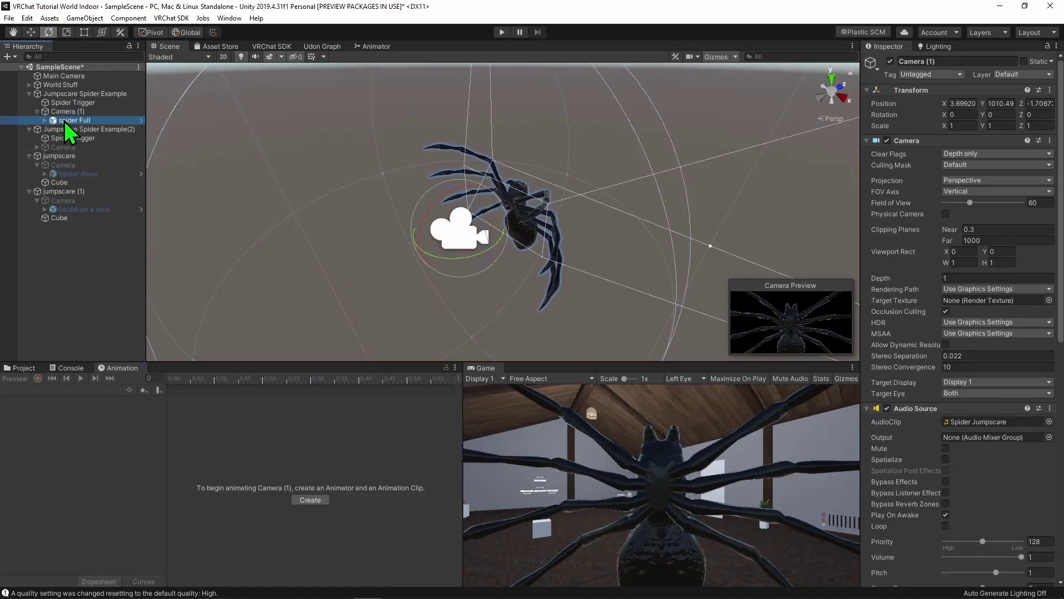
pyautogui.click(61, 120)
pyautogui.moveTo(192, 377); pyautogui.dragTo(307, 378)
pyautogui.hotkey('shift', '.')
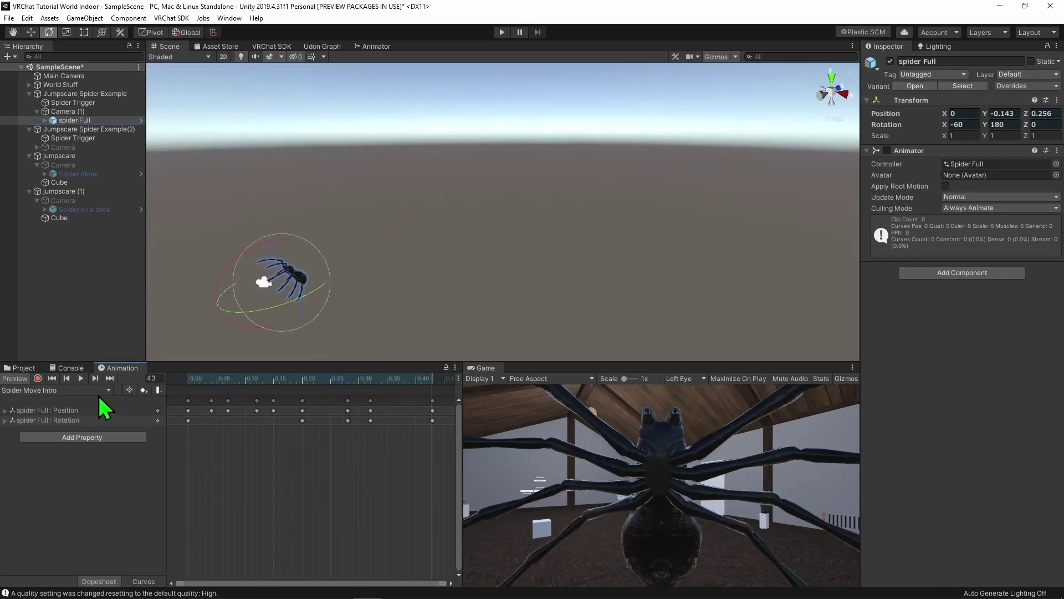
pyautogui.click(98, 393)
pyautogui.click(69, 403)
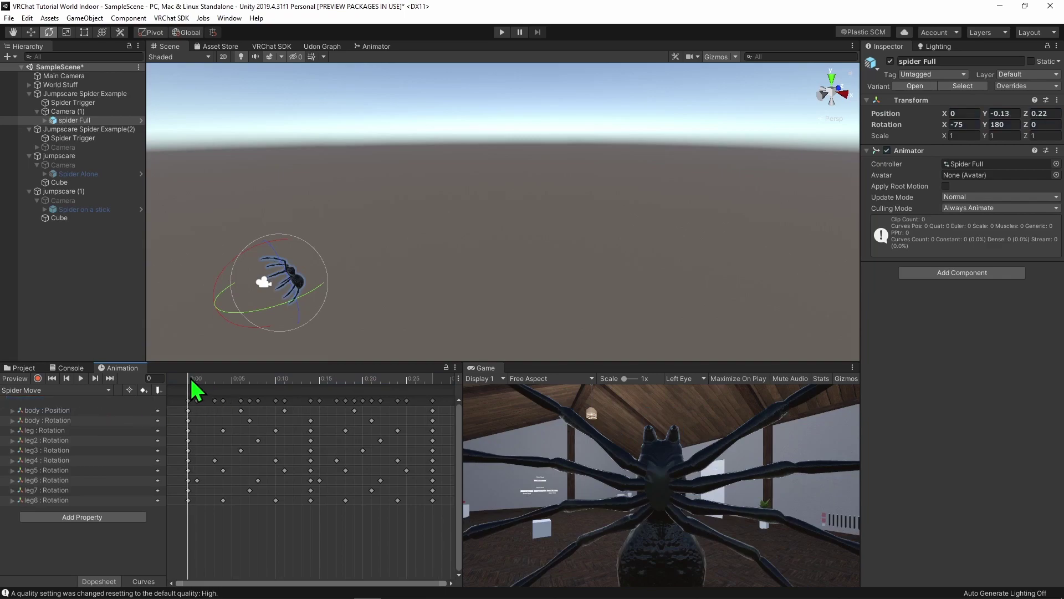
pyautogui.moveTo(192, 382); pyautogui.dragTo(319, 396)
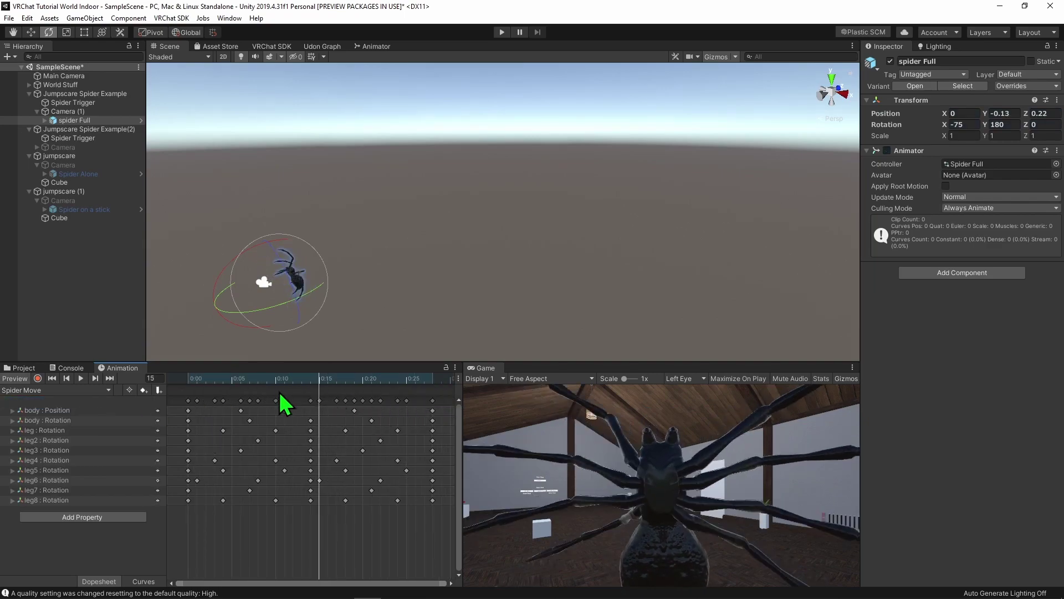
# Play-test the example spider jumpscare in the scene and stop the test.
pyautogui.hotkey('shift', ',')
pyautogui.hotkey('ctrl', 'p')
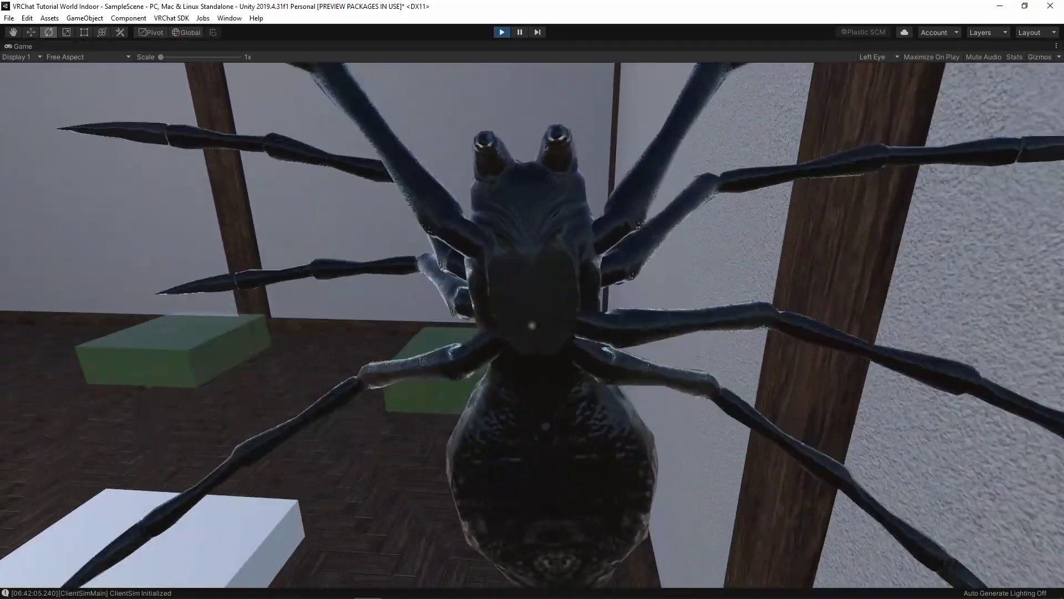
pyautogui.click(501, 31)
# Inspect the Base Layer and intro layer of the spider (1) animator controller, aligning the Spider Jump Intro Local state with Entry.
pyautogui.click(372, 47)
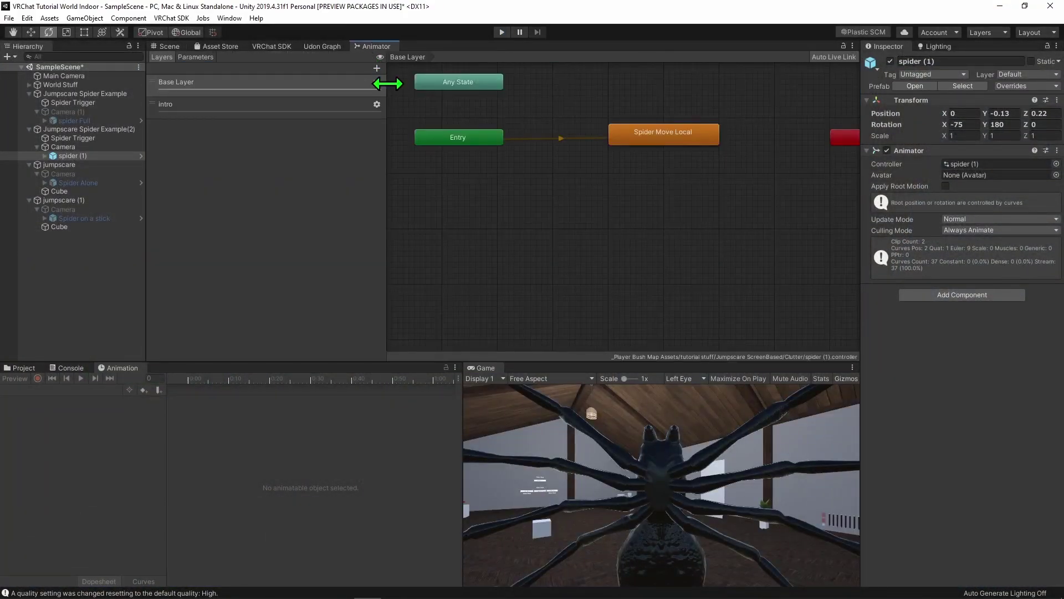
pyautogui.scroll(-3, 531, 195)
pyautogui.moveTo(488, 285); pyautogui.dragTo(511, 257, button='middle')
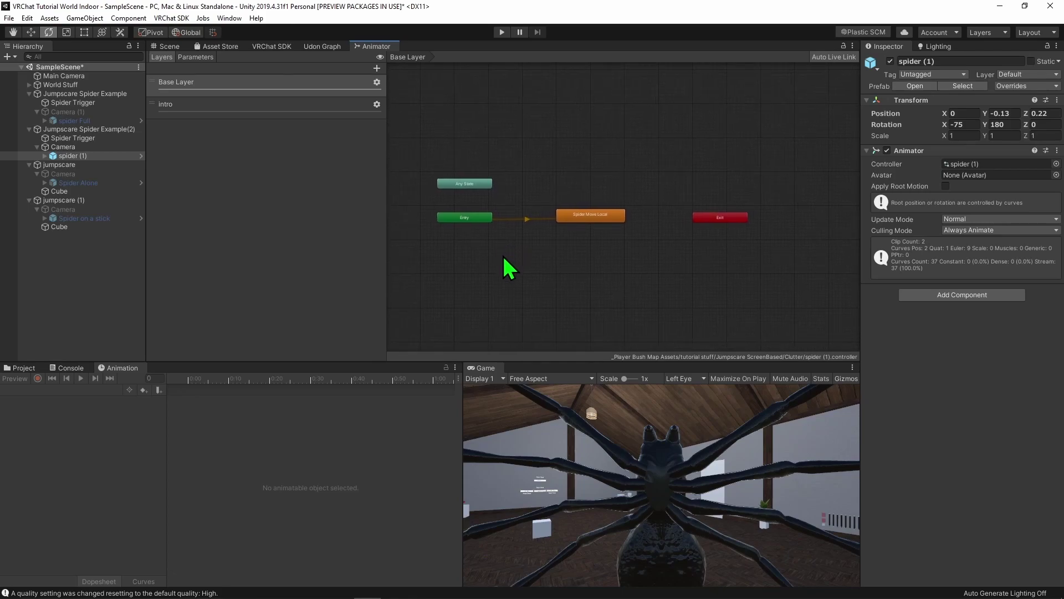
pyautogui.click(285, 114)
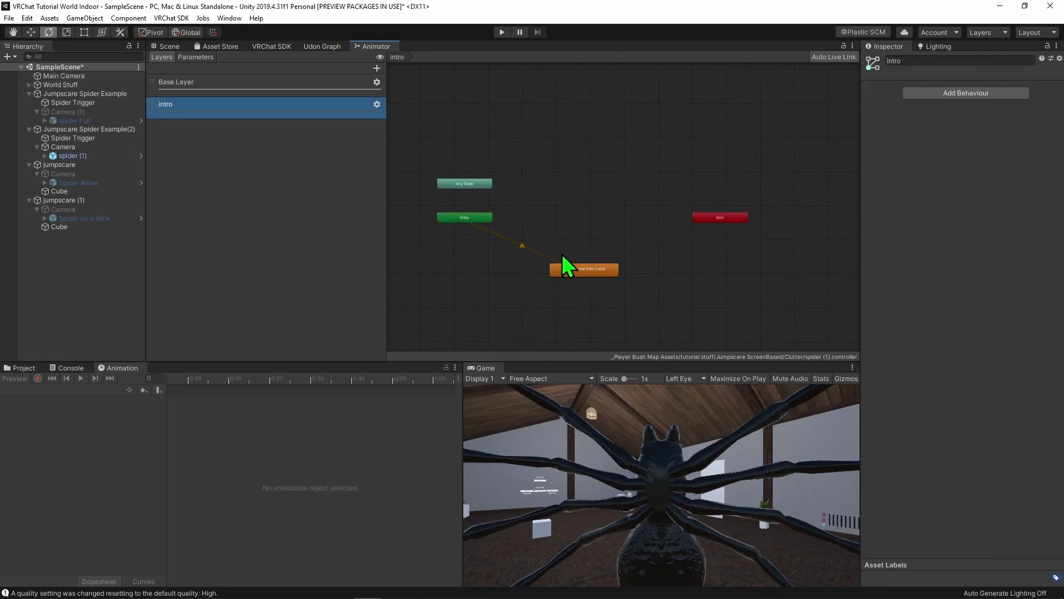
pyautogui.moveTo(563, 266); pyautogui.dragTo(547, 222)
pyautogui.scroll(3, 537, 272)
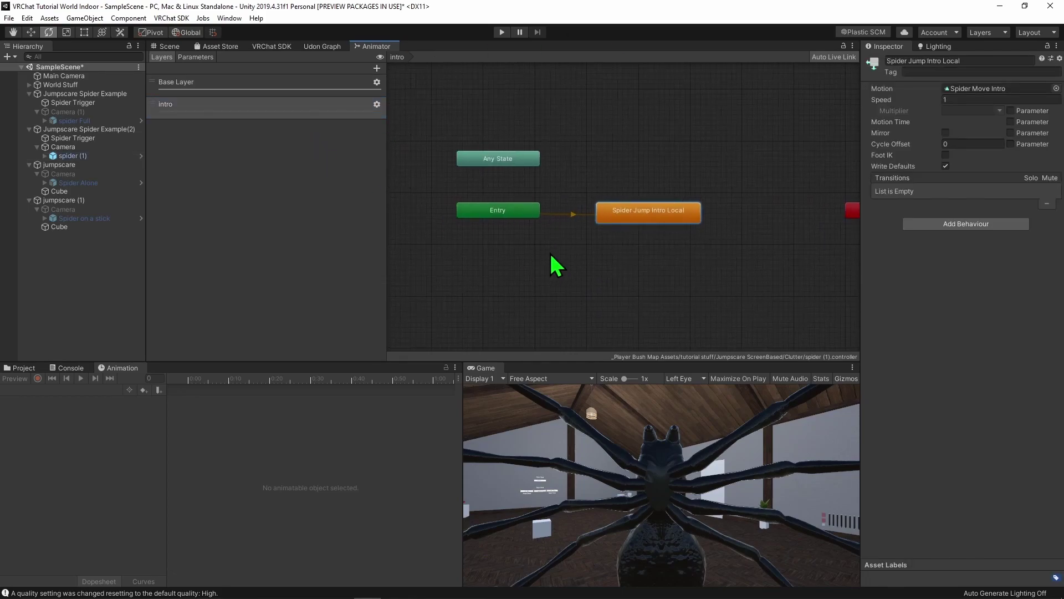
pyautogui.click(289, 86)
pyautogui.click(295, 109)
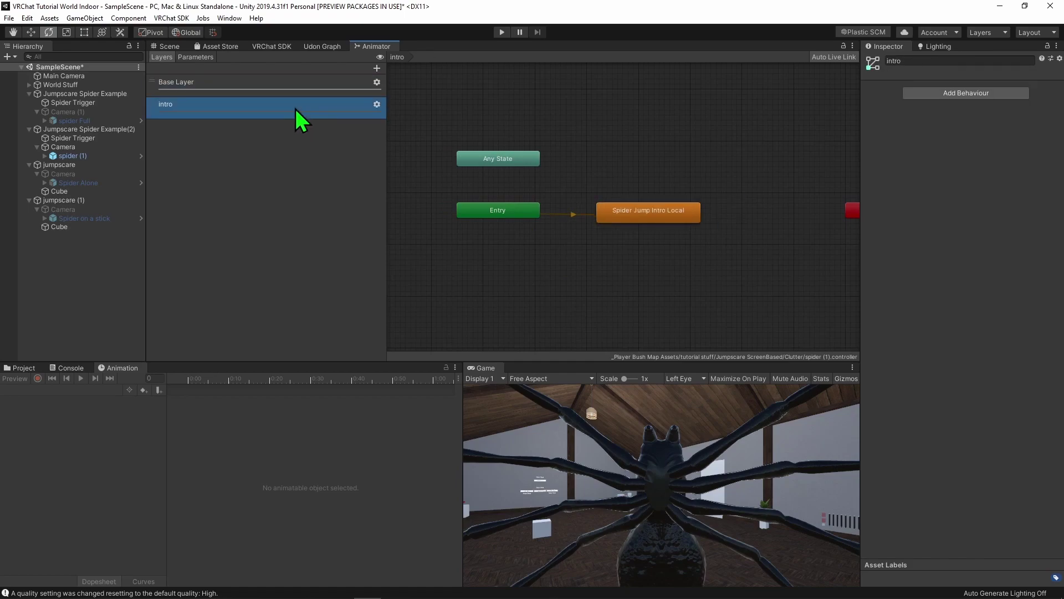